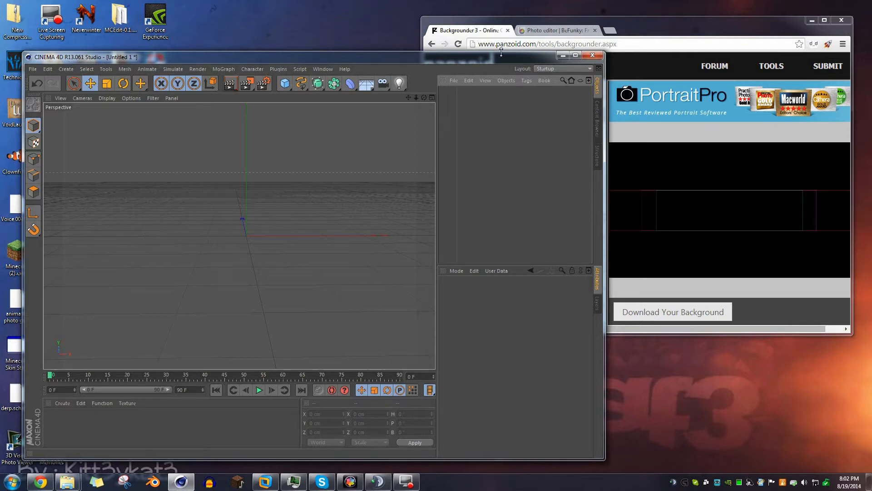
left_click(224, 69)
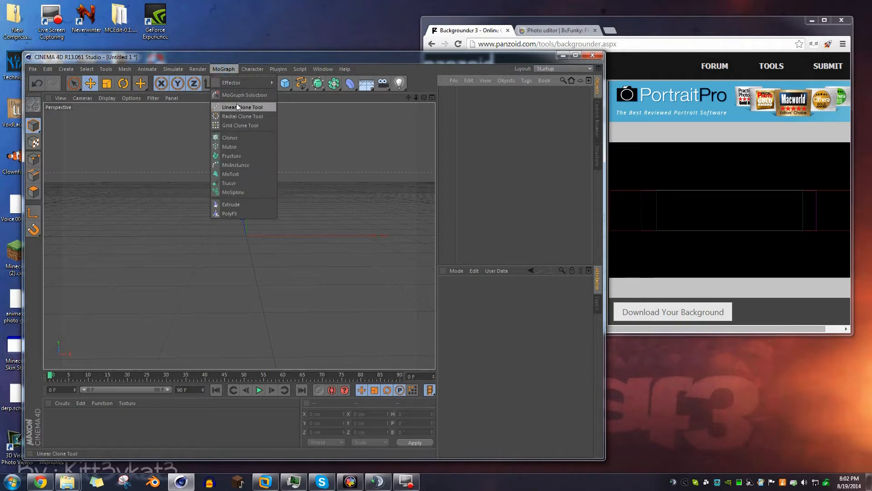
left_click(237, 107)
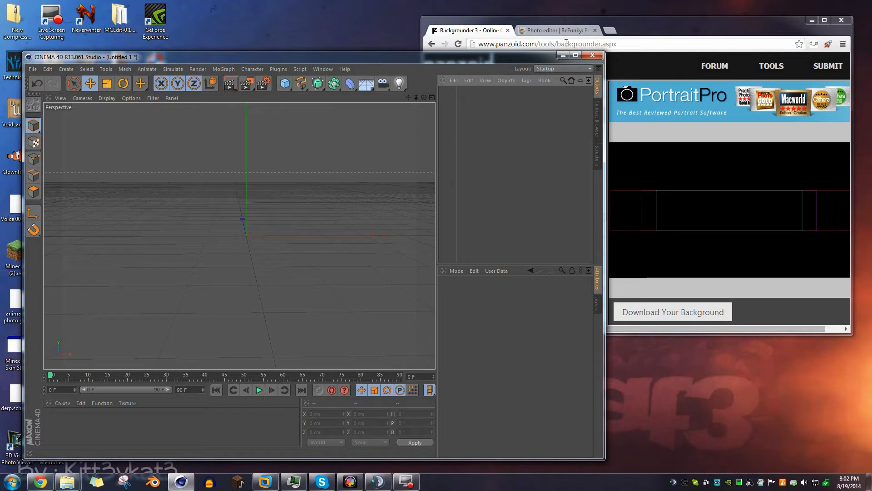
left_click_drag(649, 31, 513, 63)
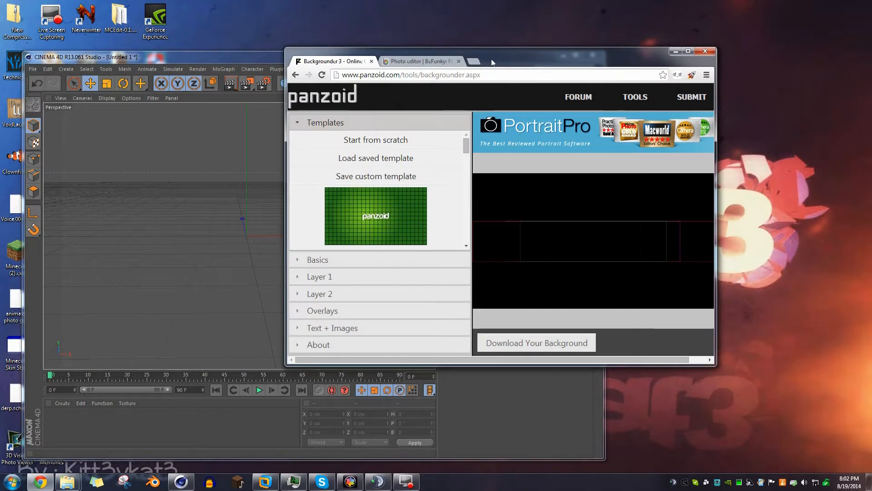
left_click(431, 63)
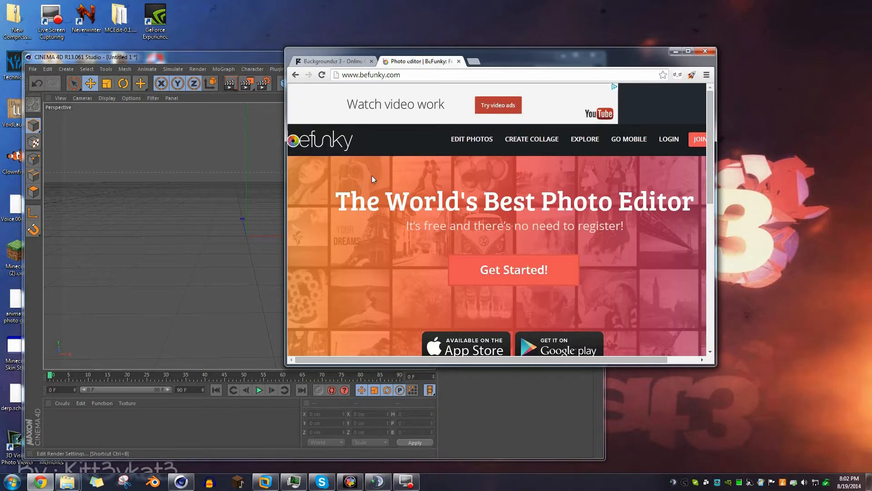
left_click_drag(488, 65, 618, 39)
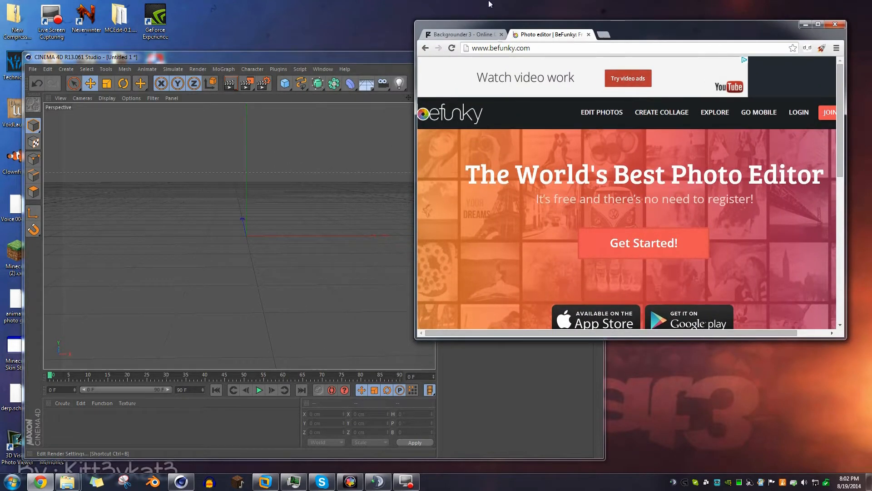
left_click(473, 35)
left_click(499, 401)
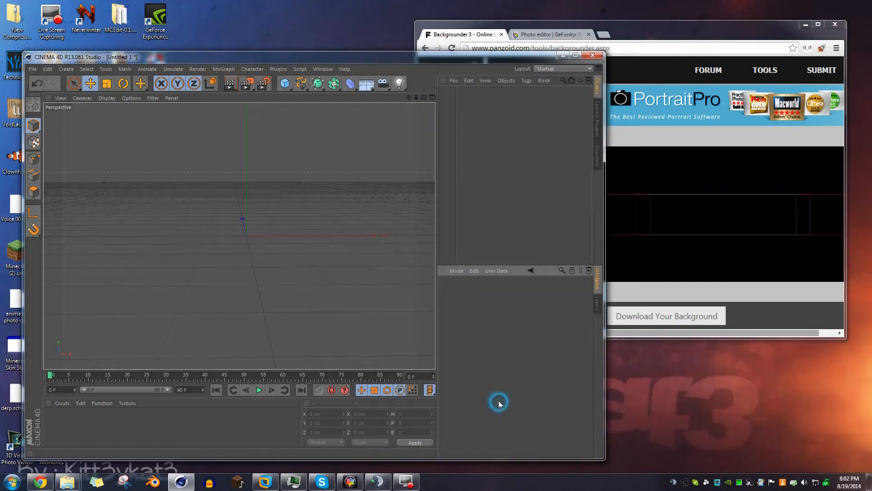
Maximize the Cinema 4D window, add a MoText object to the scene and set its alignment to Middle
left_click_drag(481, 57, 561, 42)
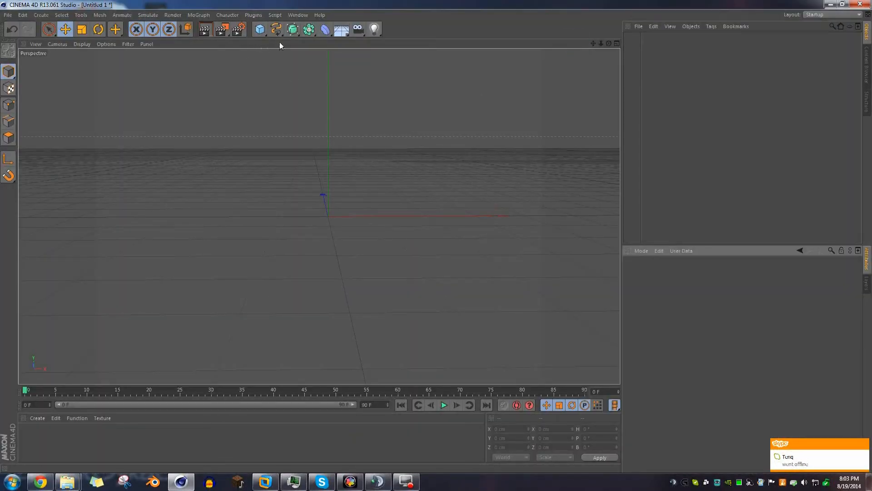
left_click(200, 17)
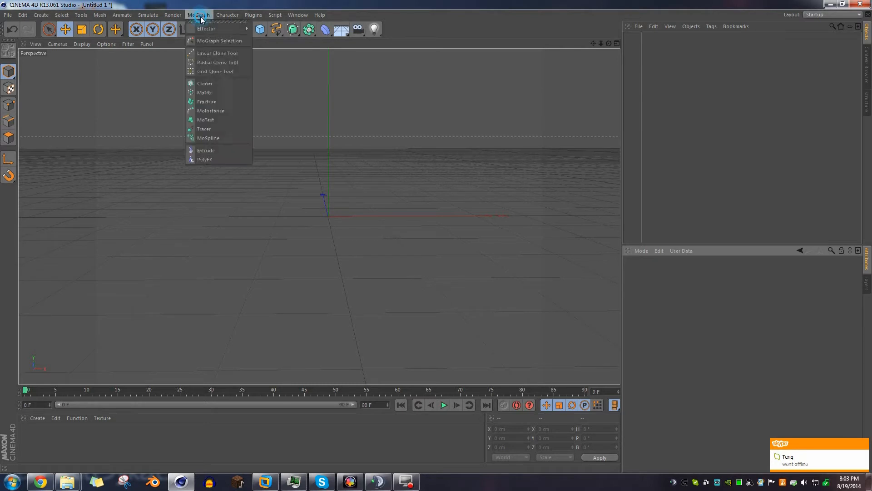
left_click(220, 121)
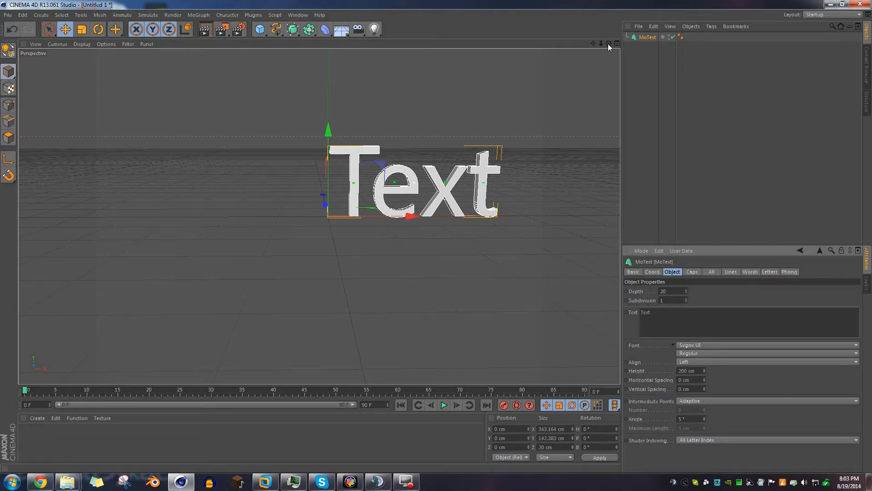
left_click_drag(609, 43, 319, 216)
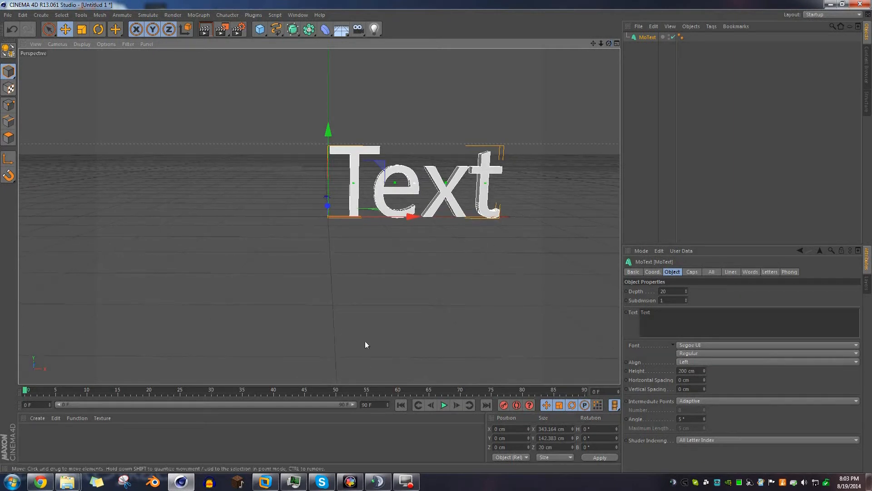
left_click_drag(609, 43, 319, 216)
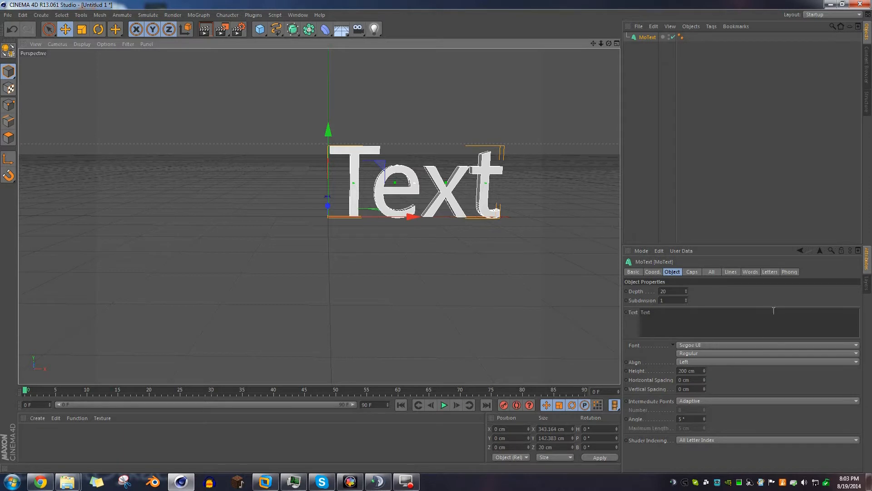
left_click(696, 363)
left_click(695, 383)
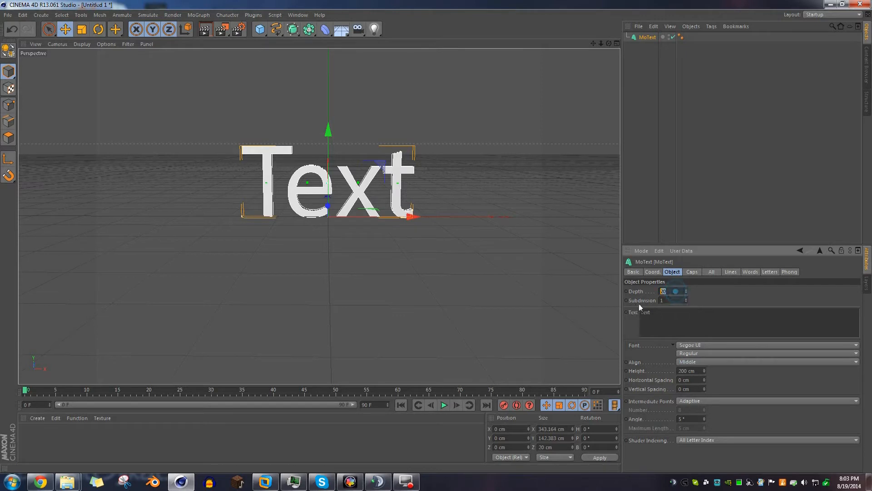
Set the MoText object's depth to 70 and its subdivision to 20
double_click(663, 291)
type("70")
left_click(672, 300)
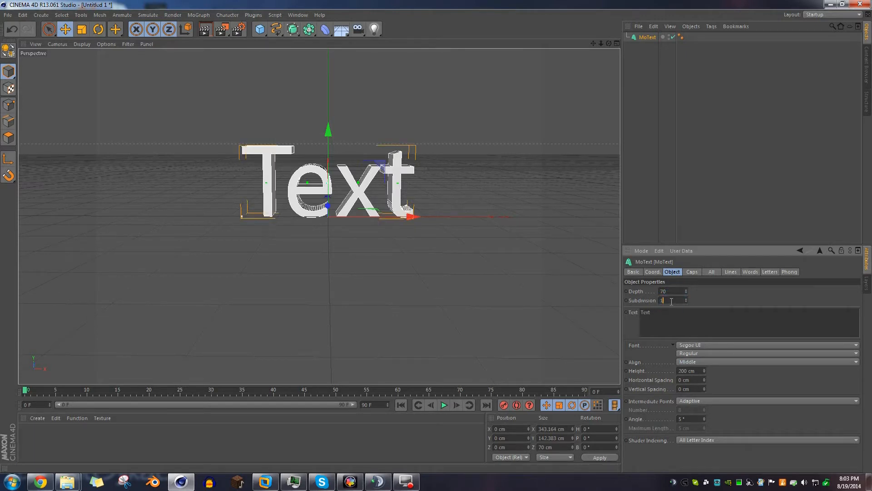
key("BackSpace")
type("20")
key("Return")
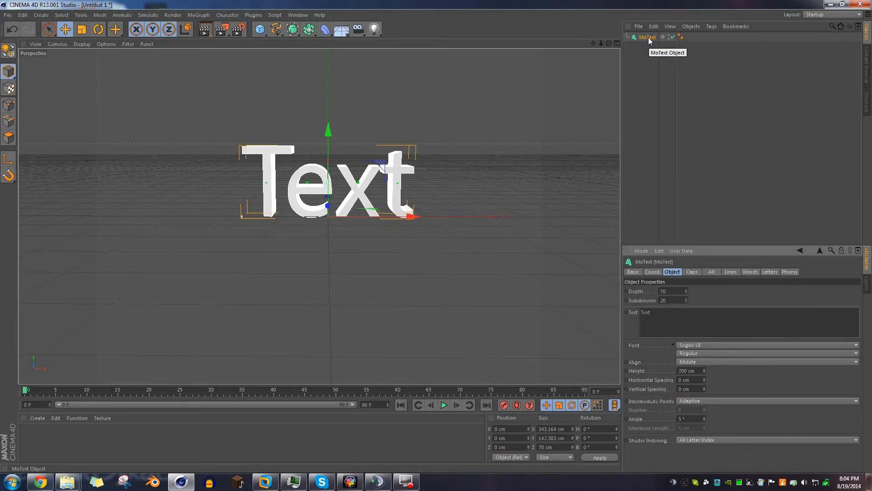
Replace the MoText object's default text with "kitt3ykat3"
left_click(704, 312)
double_click(669, 312)
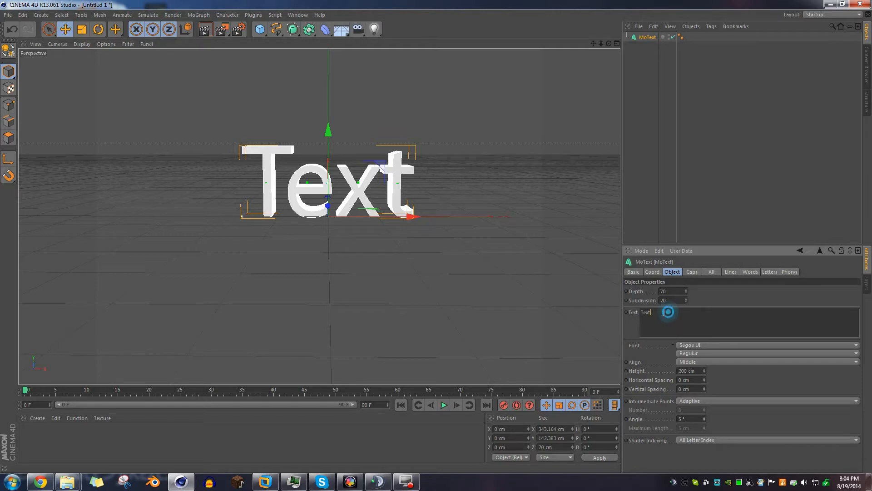
key("BackSpace")
type("kitt3ykat3")
left_click(711, 300)
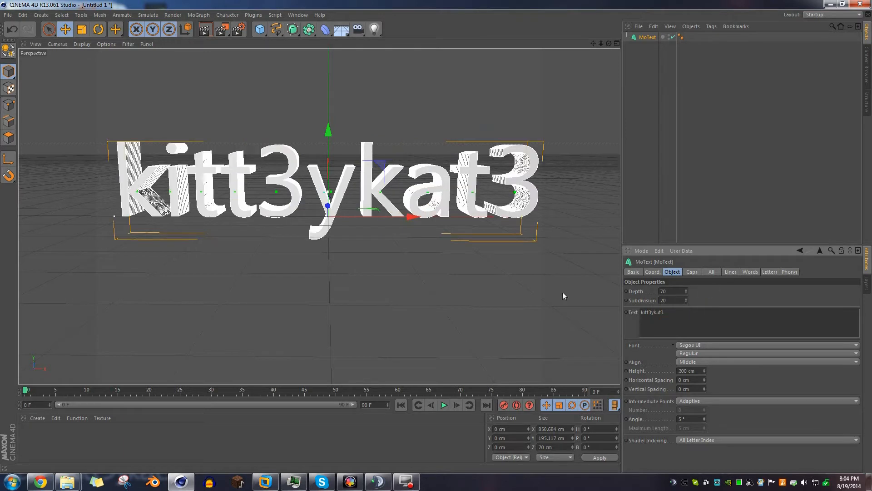
Change the font of the 3D text to Impact
left_click_drag(609, 43, 609, 42)
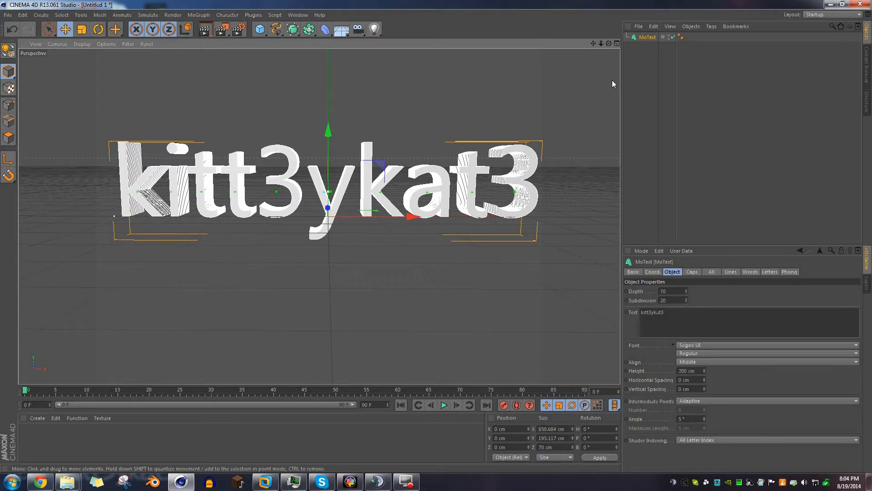
mouse_move(594, 44)
left_mouse_down()
mouse_move(581, 45)
mouse_move(593, 45)
left_mouse_up()
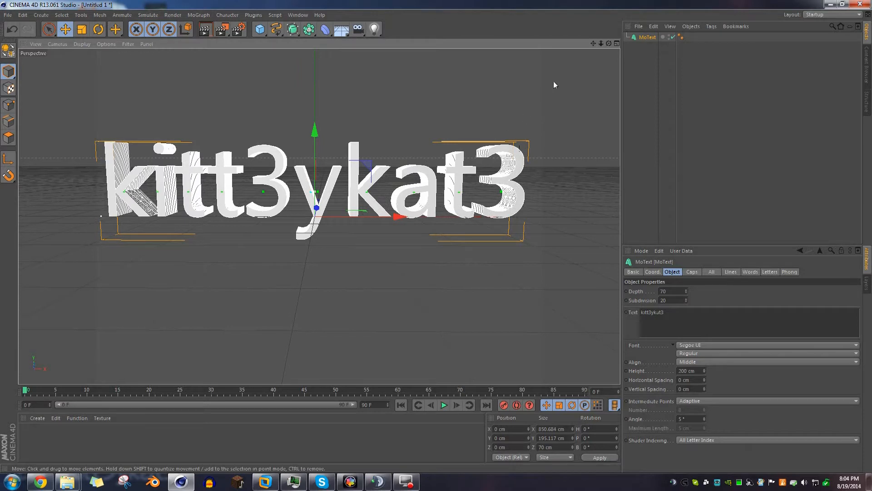
scroll(555, 80, "down", 1)
mouse_move(593, 44)
left_mouse_down()
mouse_move(585, 44)
mouse_move(593, 44)
left_mouse_up()
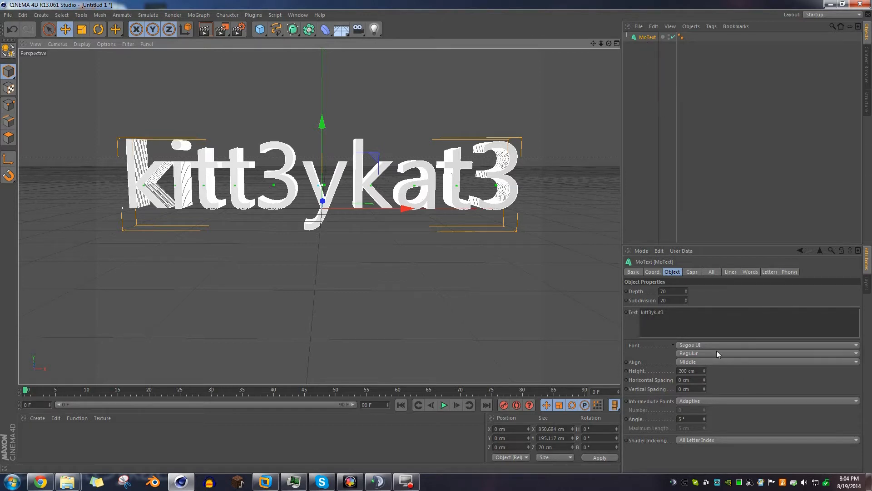
left_click(702, 346)
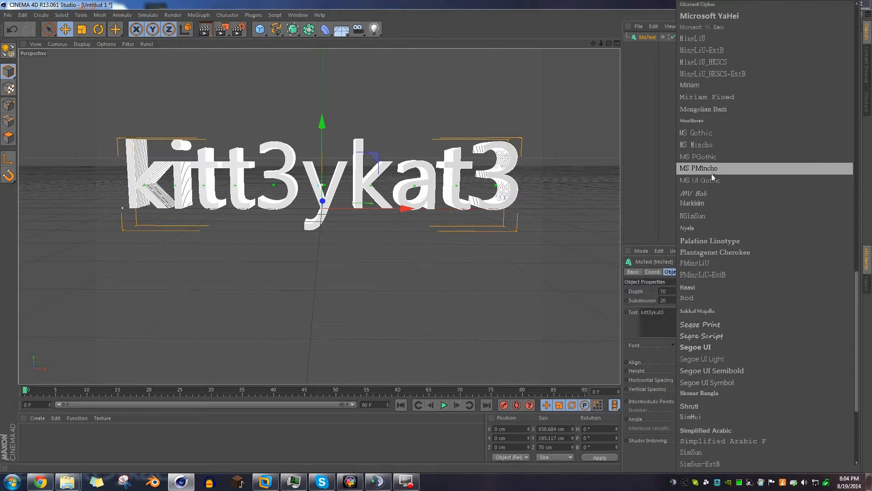
scroll(712, 255, "down", 3)
scroll(716, 327, "up", 6)
scroll(716, 295, "up", 10)
left_click(713, 32)
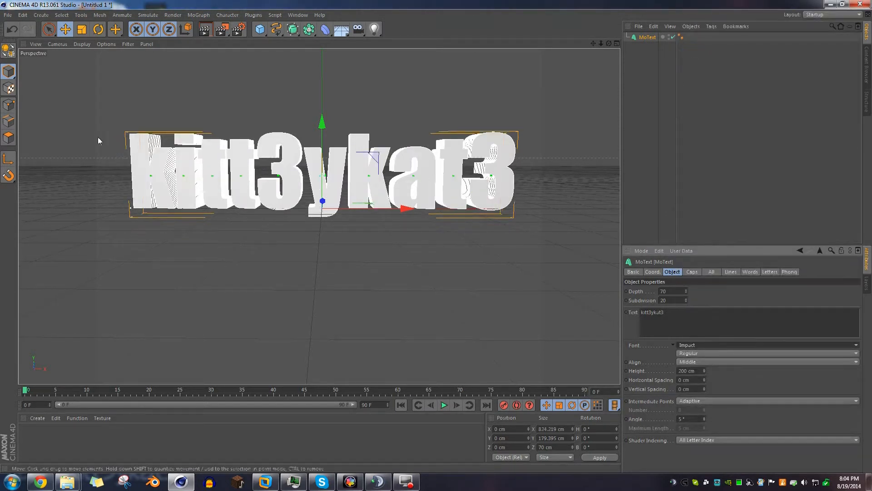
Set the horizontal spacing of the text's letters to 6 cm
mouse_move(610, 42)
left_mouse_down()
mouse_move(568, 51)
mouse_move(609, 43)
left_mouse_up()
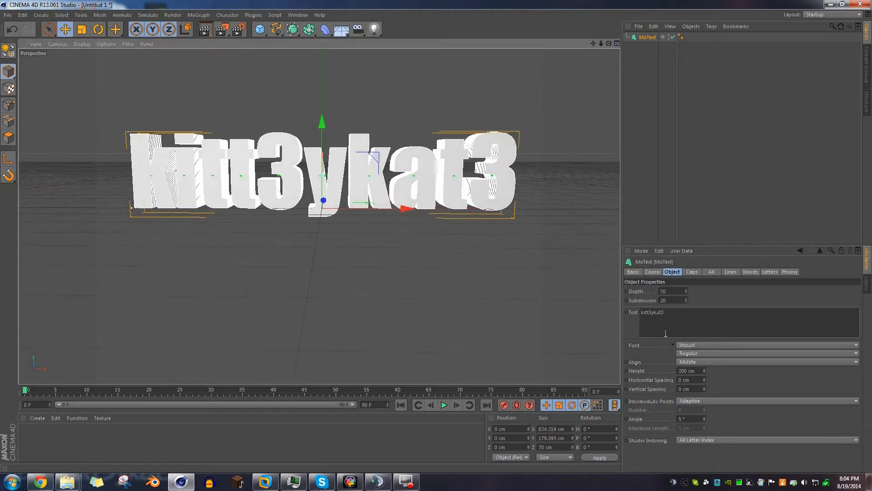
left_click(684, 379)
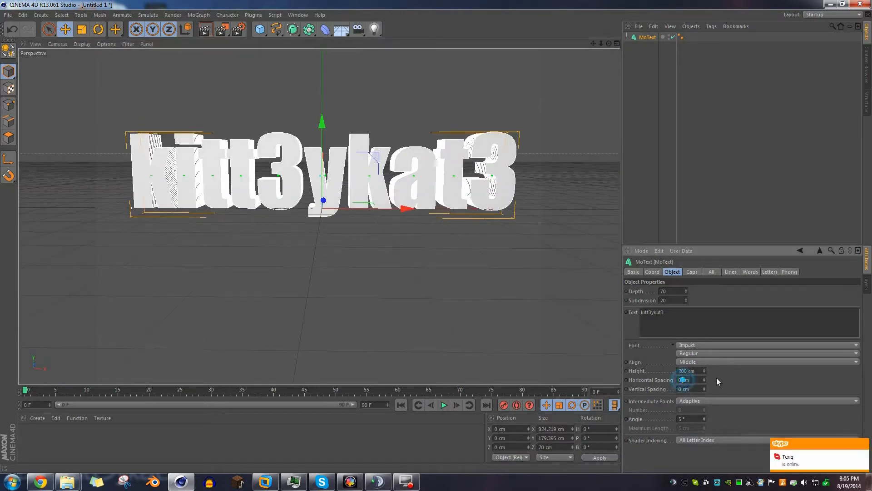
key("BackSpace")
type("5")
key("Return")
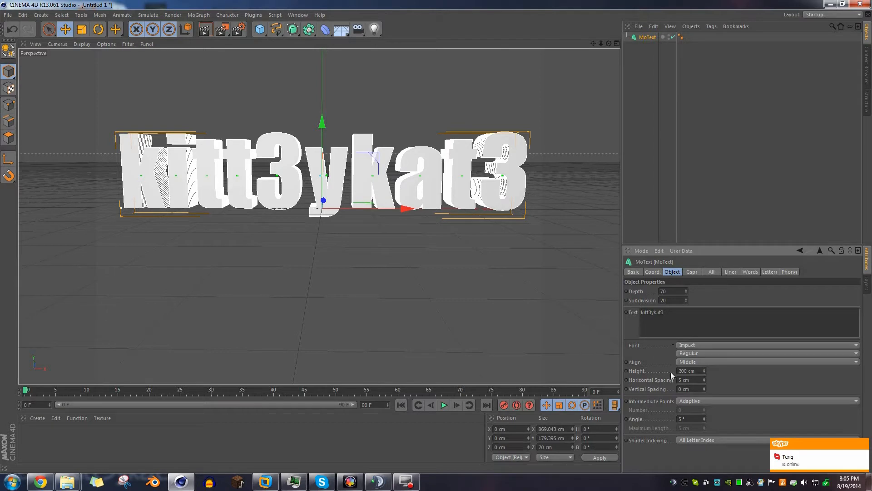
double_click(684, 379)
type("6")
left_click(723, 382)
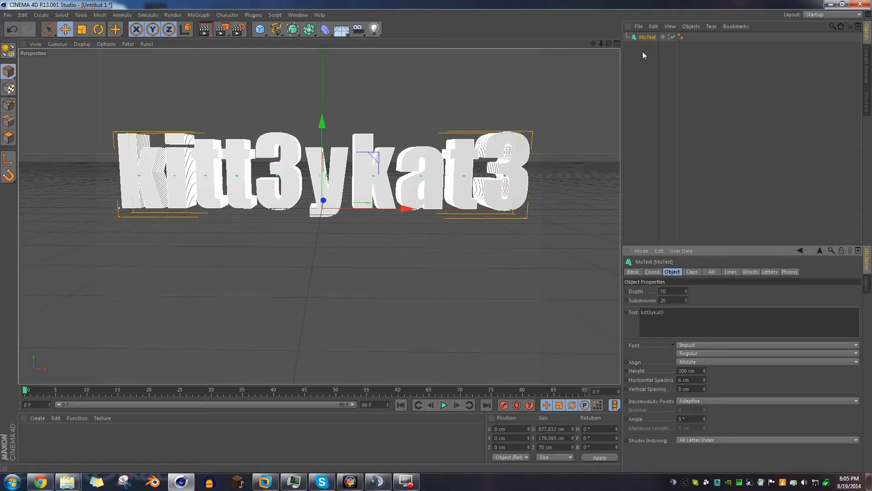
Duplicate the MoText object so that the scene holds a second copy of the text
left_click_drag(647, 38, 646, 44, "ctrl")
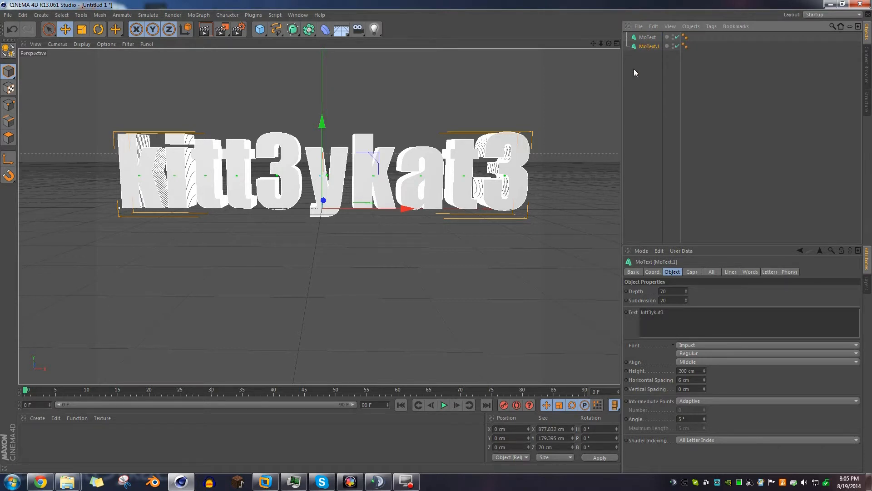
left_click(647, 38)
left_click(653, 27)
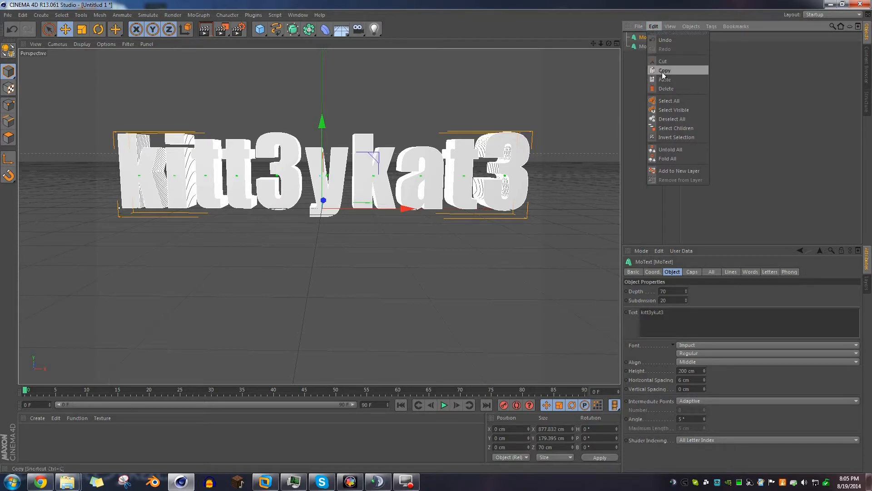
left_click(653, 26)
left_click(653, 26)
left_click(664, 80)
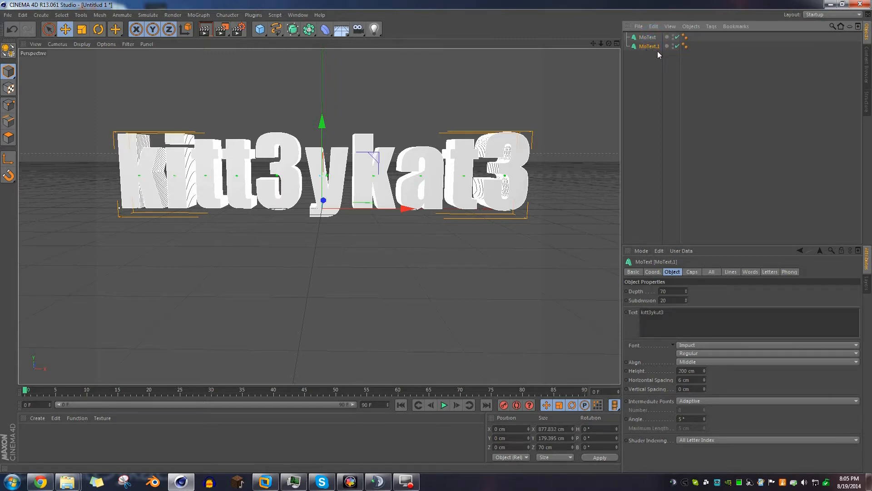
Set both the start cap and the end cap of the duplicated text to Fillet
left_click(690, 274)
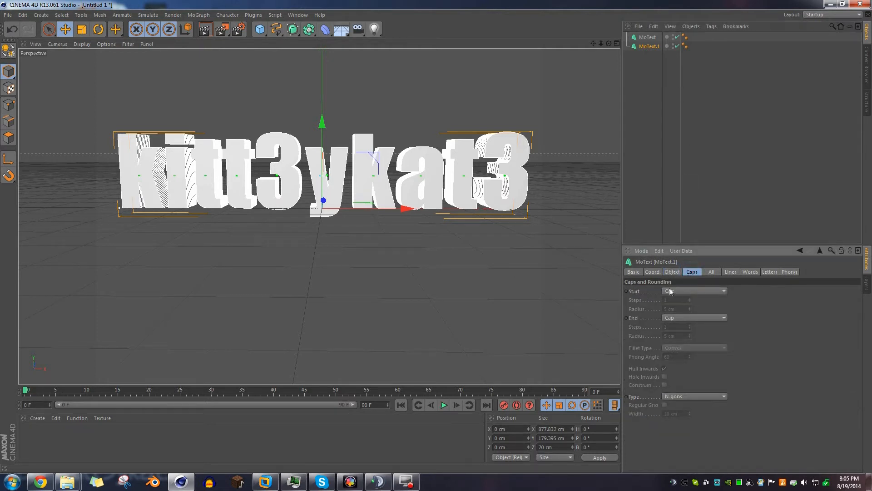
left_click(677, 291)
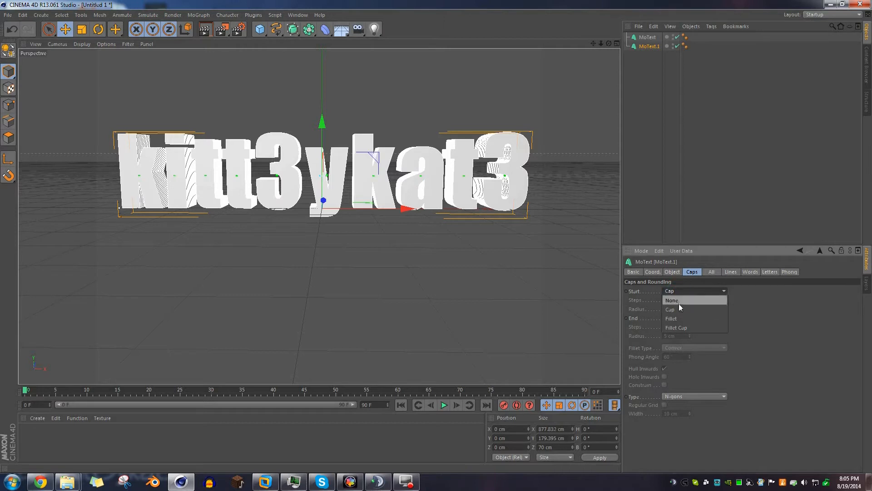
left_click(681, 320)
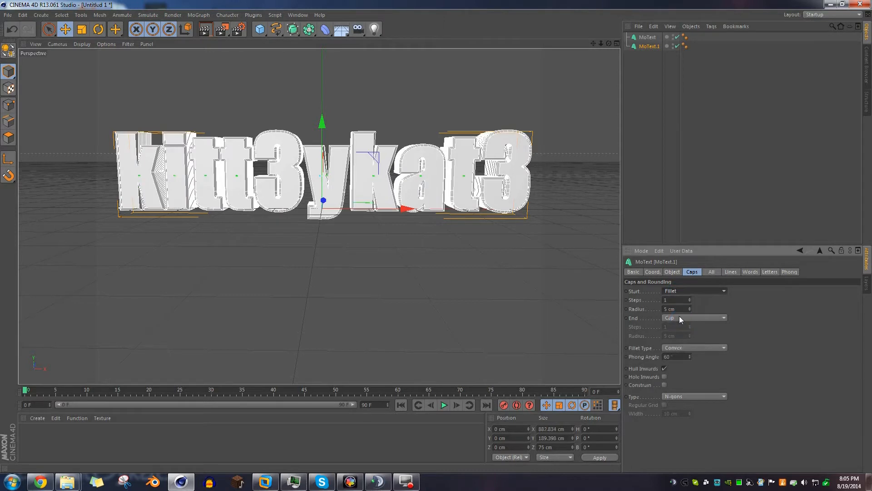
left_click(666, 319)
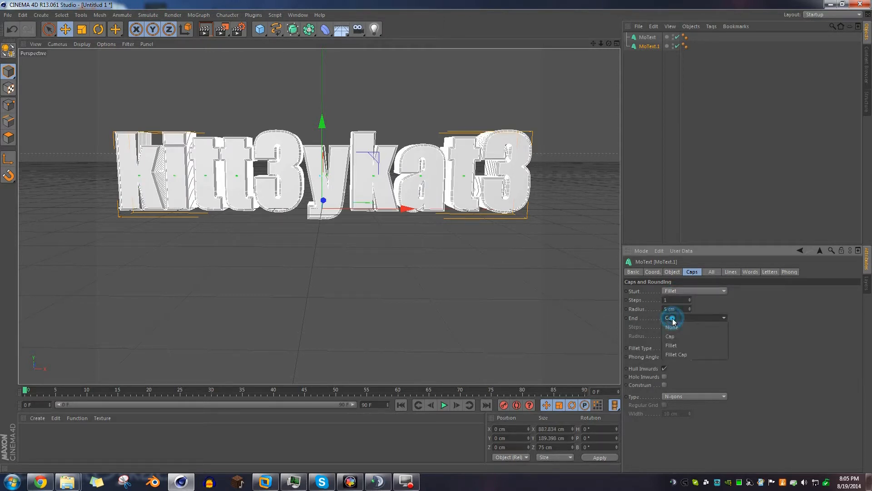
left_click(676, 345)
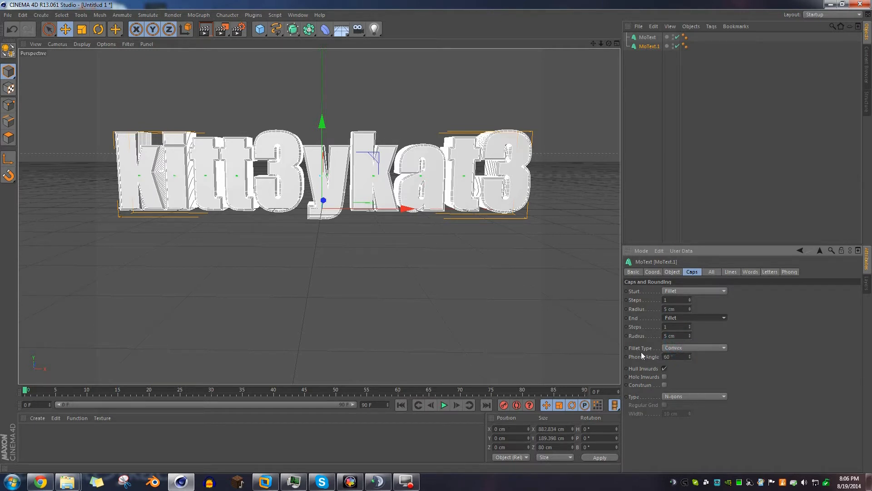
Try the Engraved and Convex fillet types on the duplicated text's caps and compare their edges
left_click(671, 348)
left_click(675, 411)
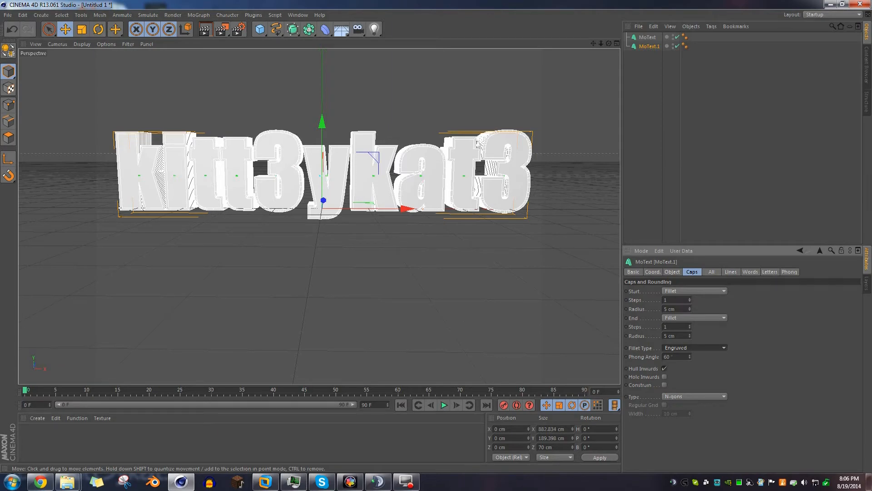
left_click_drag(609, 43, 679, 349)
left_click(679, 349)
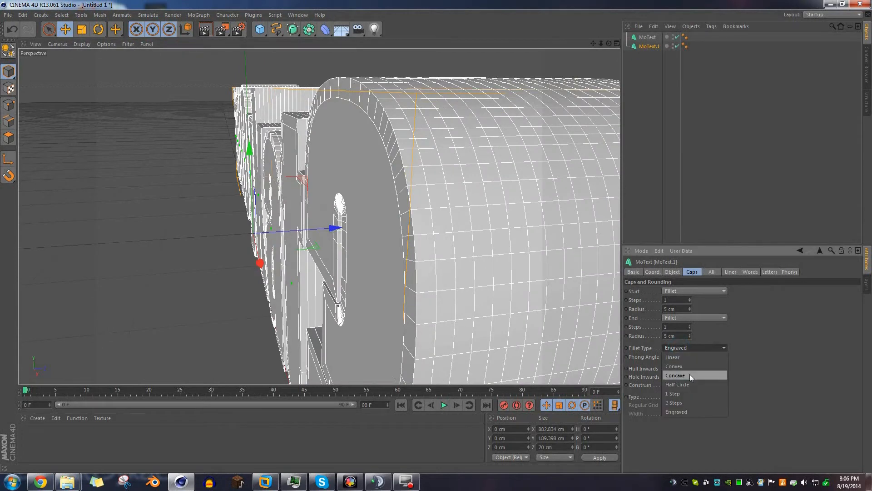
left_click(685, 366)
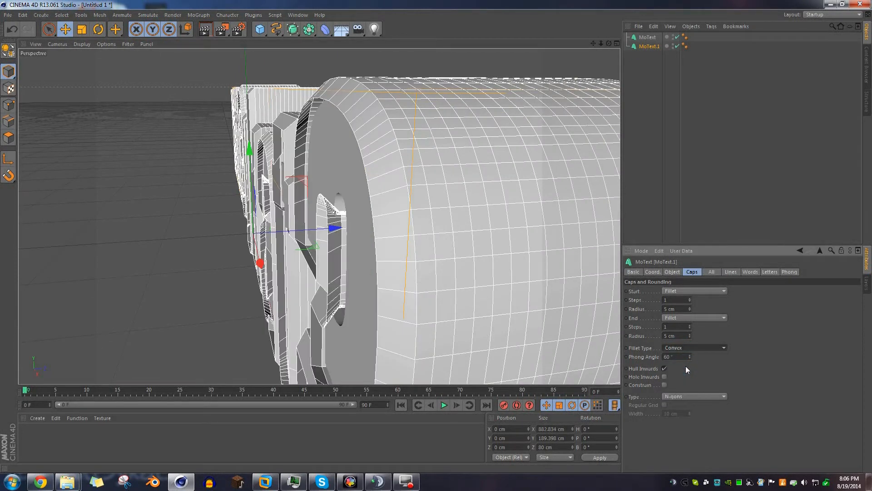
Set the fillet type of the duplicated text's caps to Engraved
left_click_drag(609, 43, 319, 217)
left_click(696, 347)
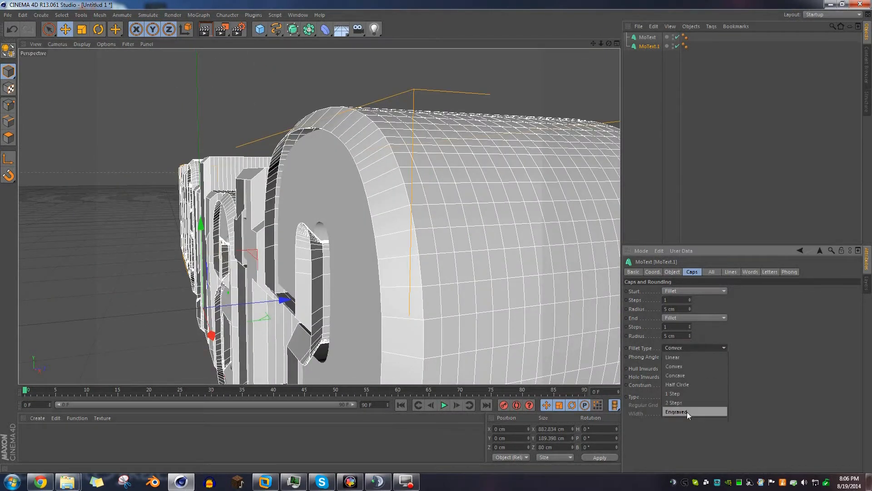
left_click(685, 411)
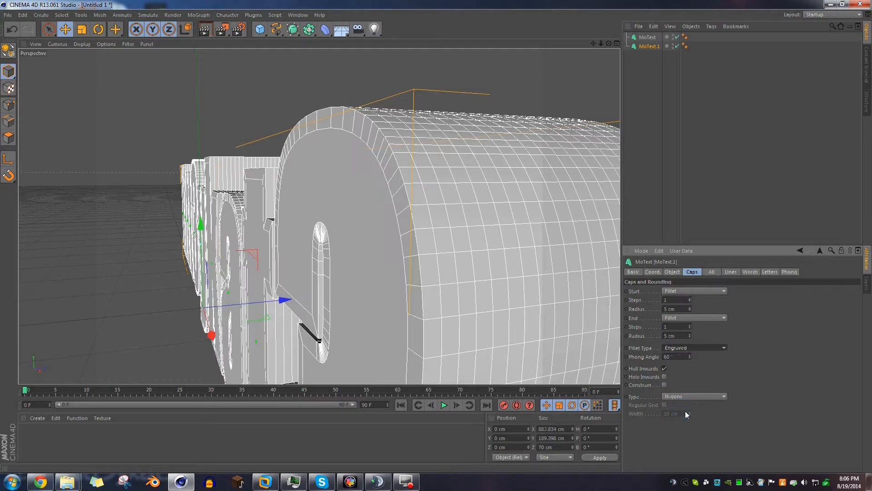
scroll(427, 250, "down", 5)
scroll(427, 250, "down", 5)
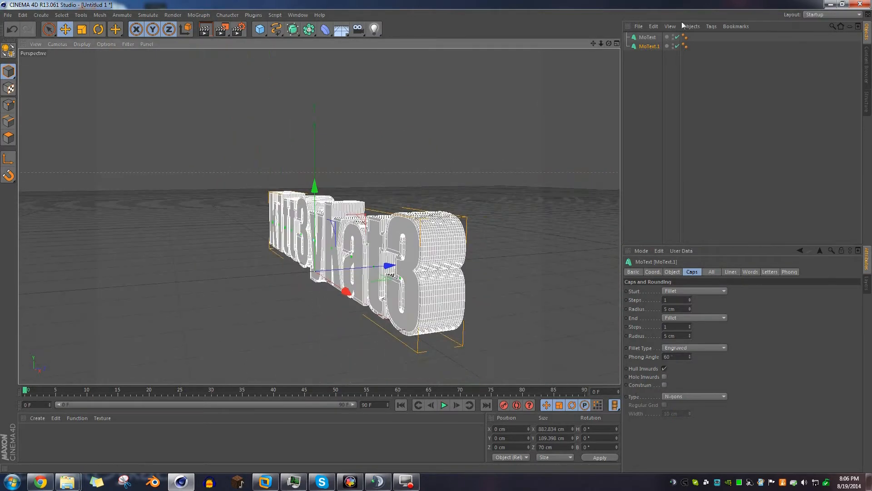
left_click_drag(608, 43, 636, 43)
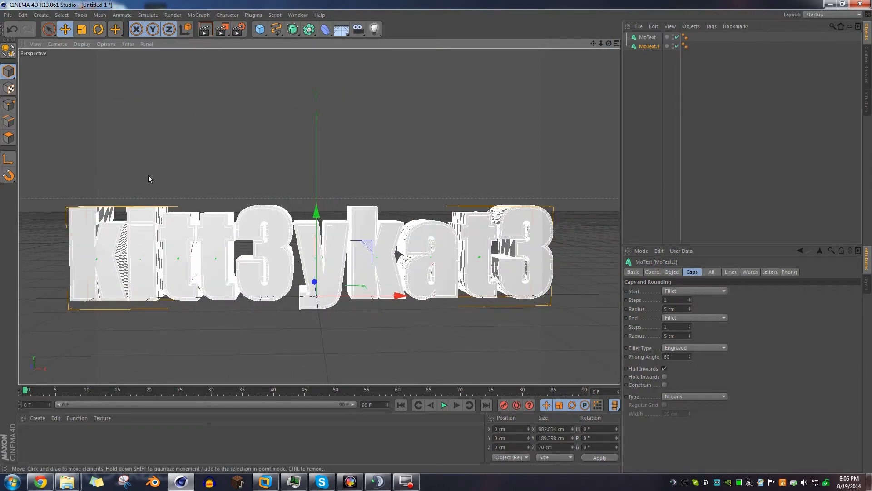
double_click(97, 433)
double_click(98, 437)
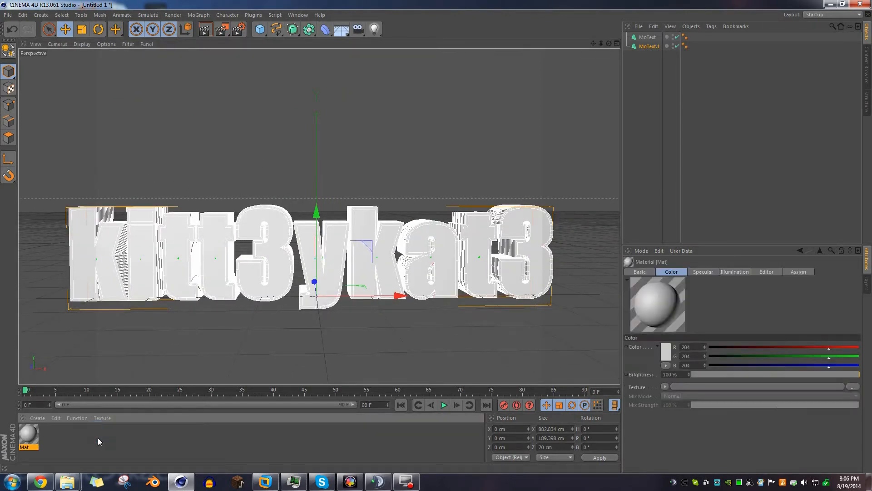
left_click(55, 439)
key("Delete")
left_click(28, 434)
key("Delete")
left_click(22, 14)
mouse_move(8, 15)
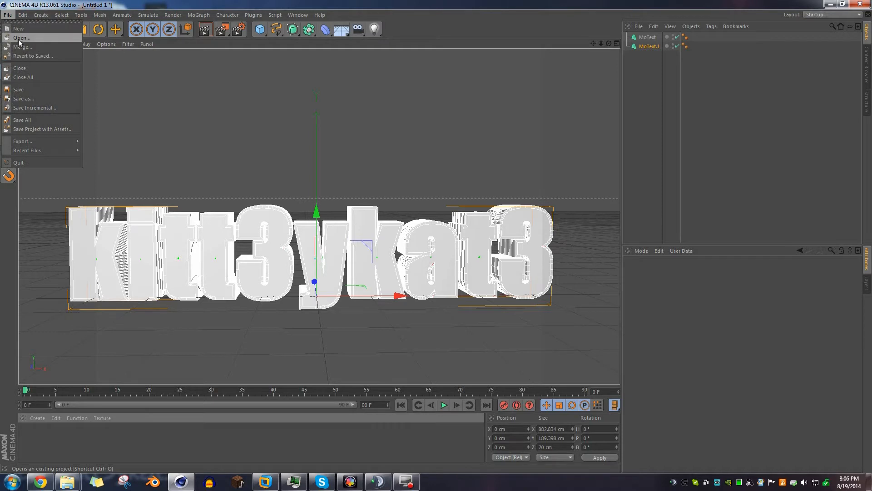
left_click(442, 23)
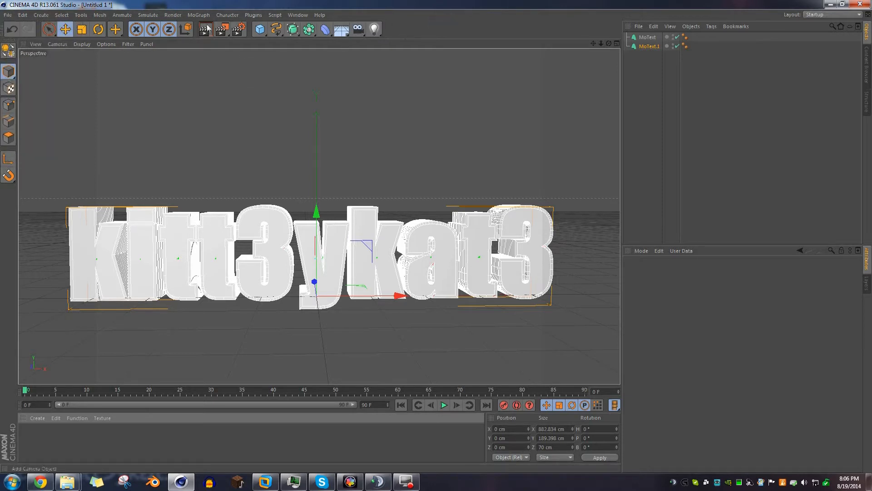
Open New Lightroom.c4d from the Rigs folder to load its materials into the scene
left_click(8, 16)
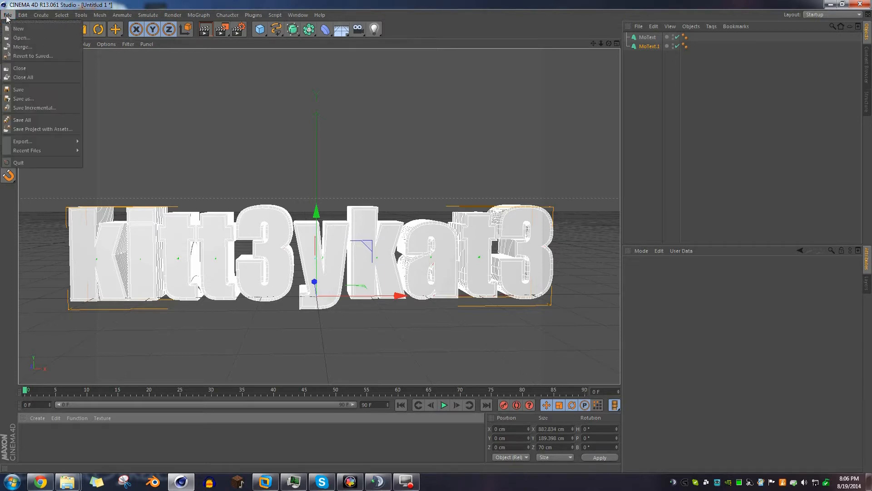
left_click(21, 37)
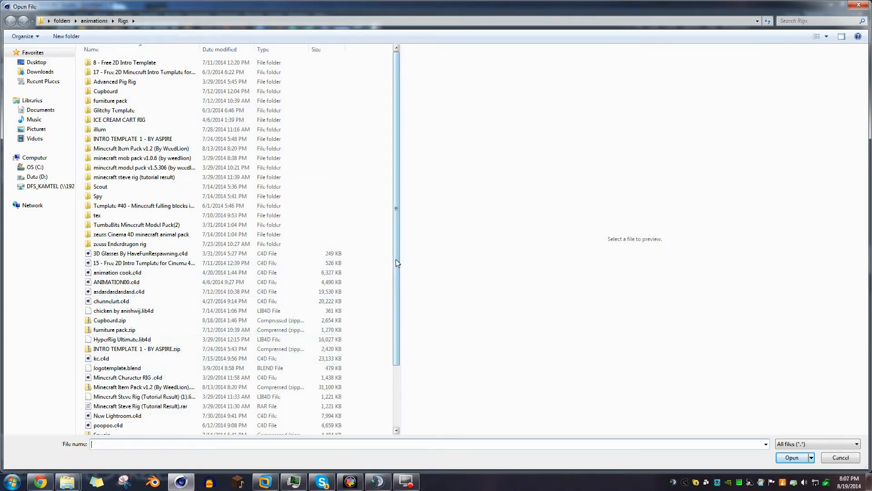
scroll(399, 259, "down", 3)
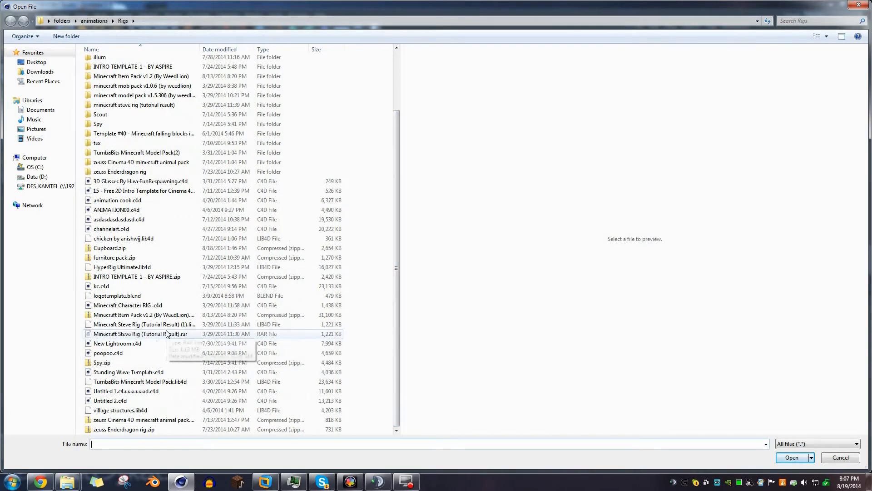
left_click(644, 247)
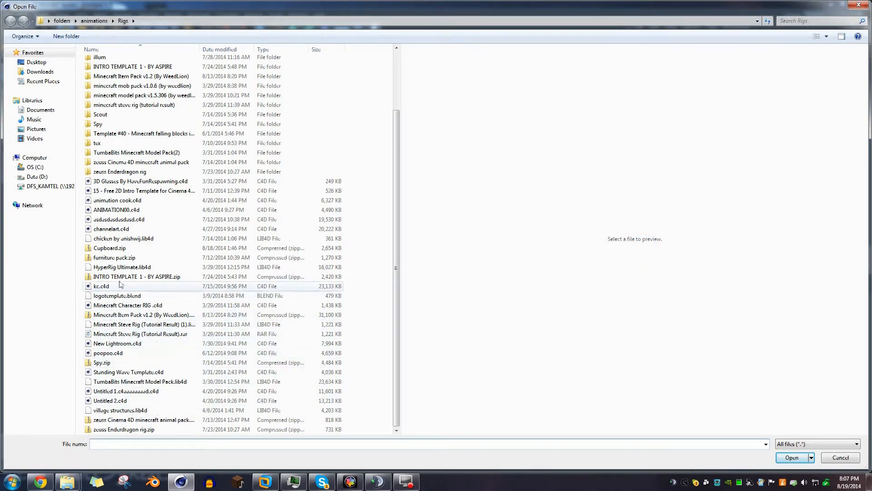
double_click(120, 344)
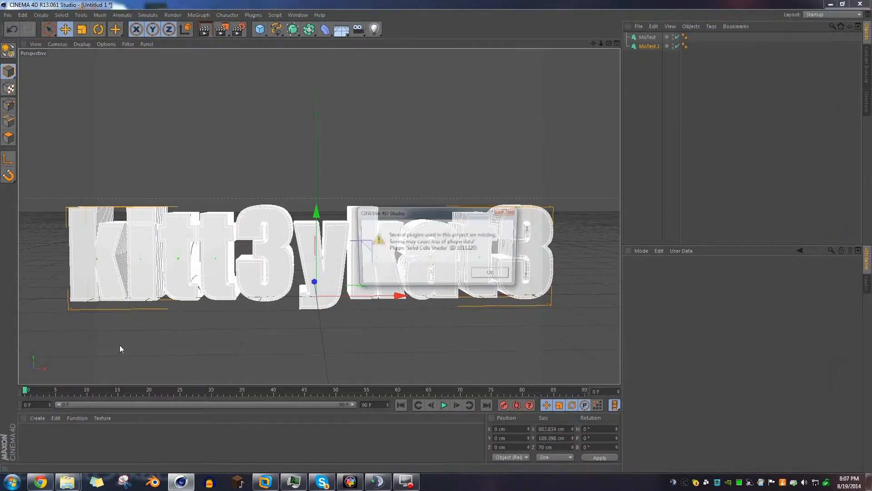
left_click_drag(438, 217, 377, 170)
left_click(432, 227)
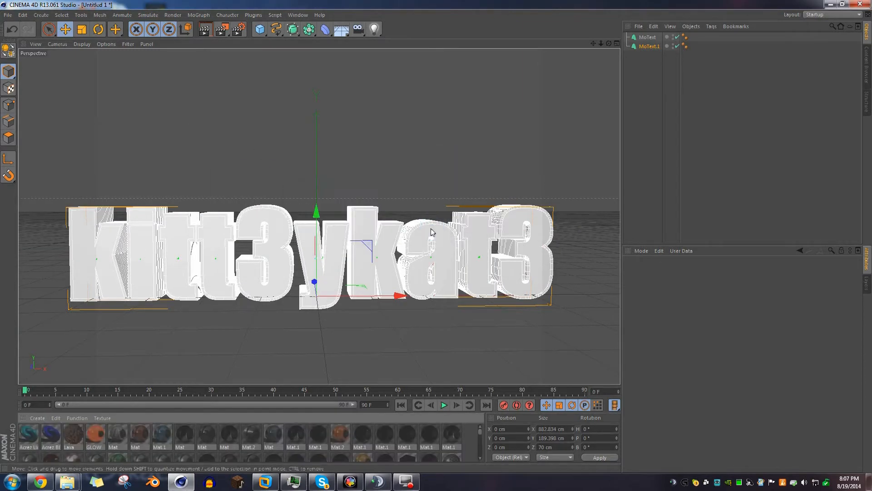
Enlarge the material area and look through the loaded materials for ones to use on the text
left_click_drag(359, 384, 356, 335)
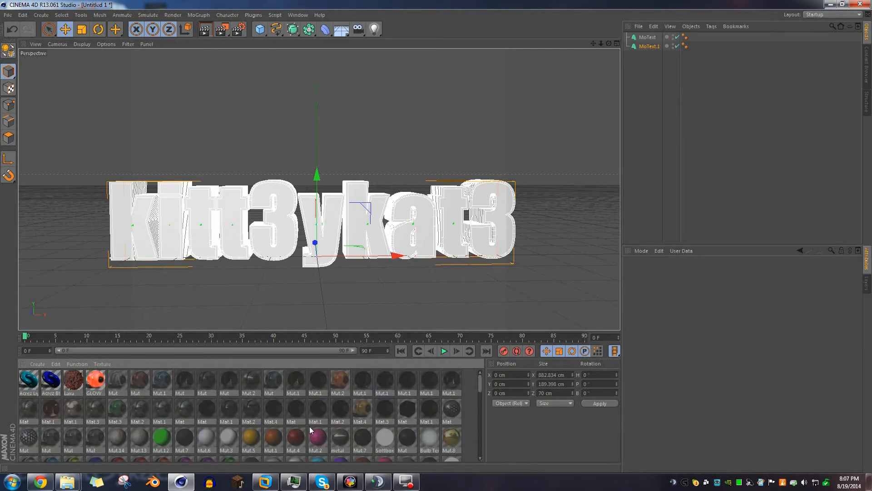
scroll(309, 426, "down", 10)
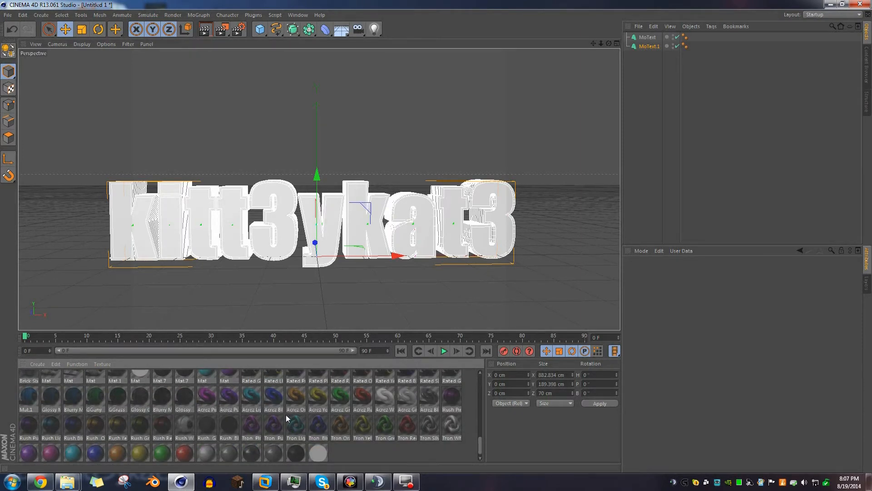
scroll(289, 415, "up", 10)
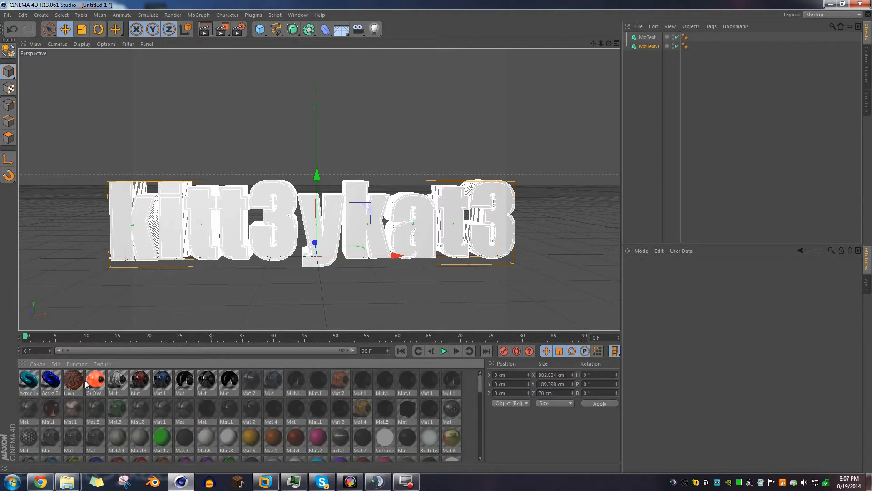
scroll(113, 381, "down", 6)
scroll(299, 403, "down", 3)
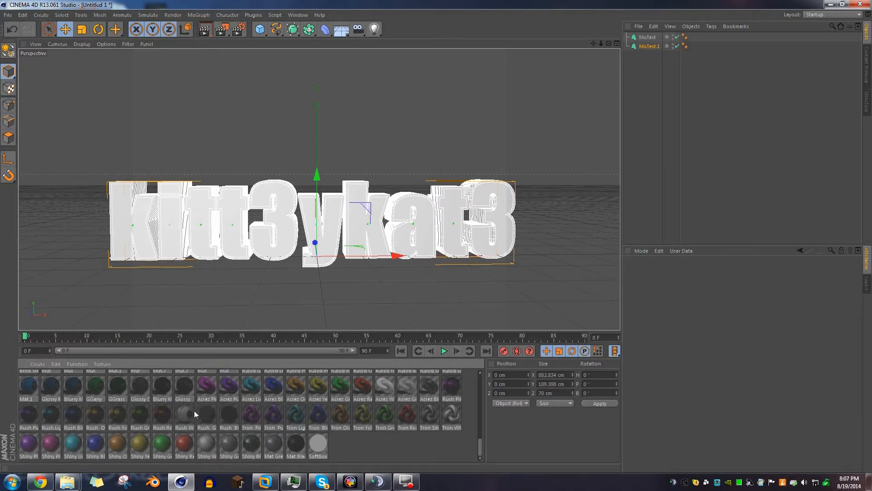
scroll(201, 408, "up", 10)
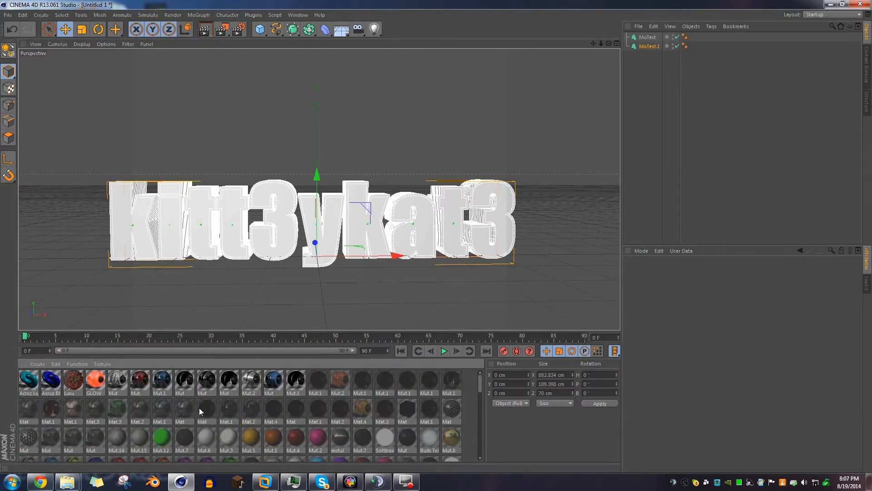
scroll(198, 408, "down", 5)
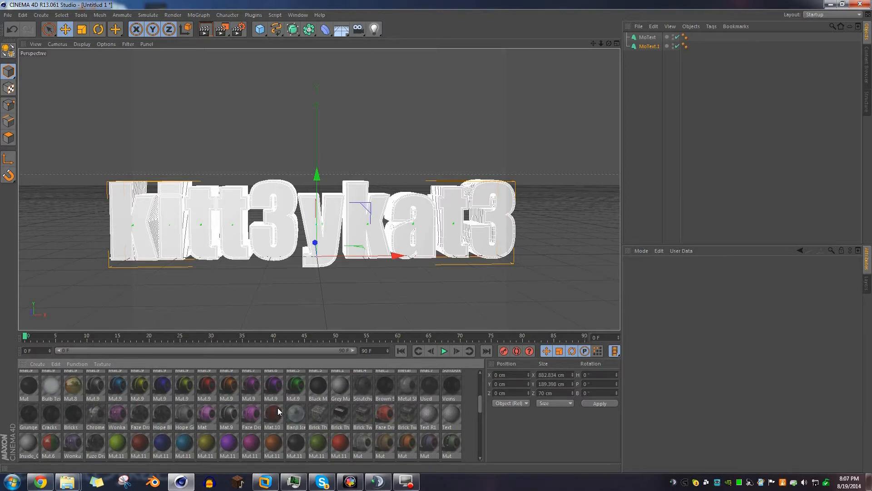
scroll(282, 412, "up", 5)
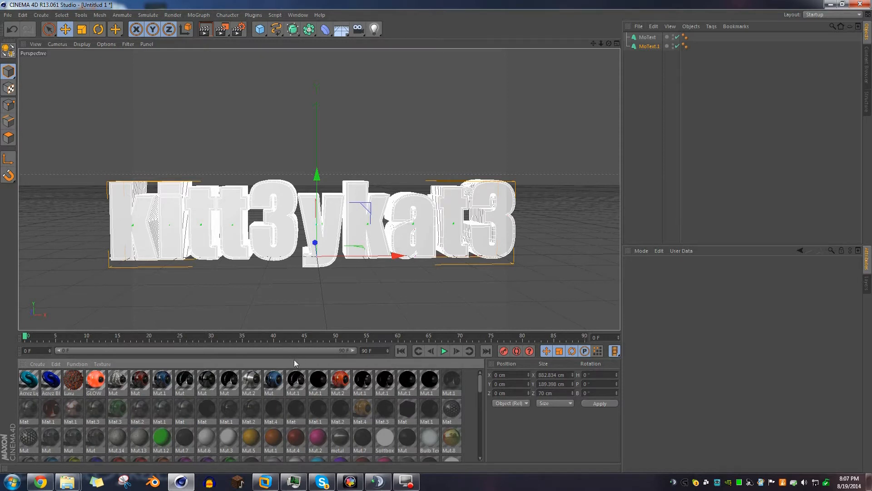
Add a Floor object beneath the text and render the view from a slightly raised angle
left_click(340, 31)
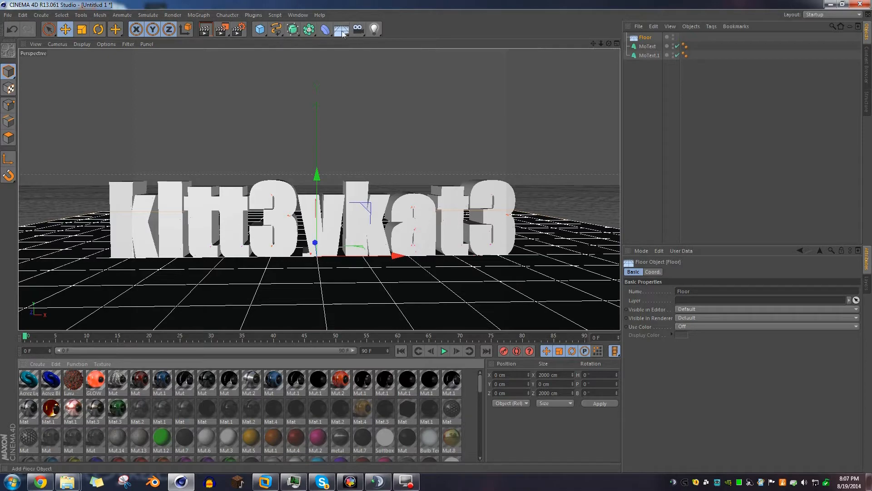
mouse_move(608, 44)
left_mouse_down()
mouse_move(609, 51)
mouse_move(568, 47)
mouse_move(609, 52)
left_mouse_up()
left_click(206, 30)
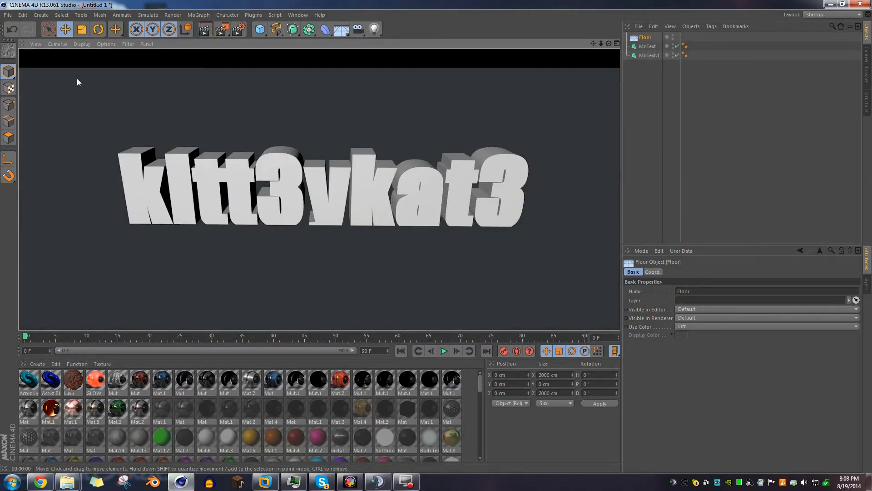
left_click(393, 146)
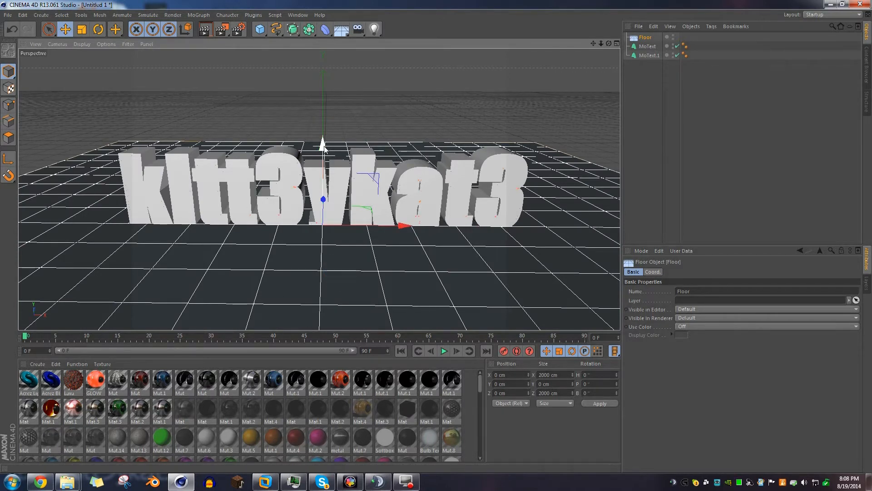
Add a Plane primitive and stand it upright by setting its pitch rotation to 90°
left_click_drag(264, 33, 343, 58)
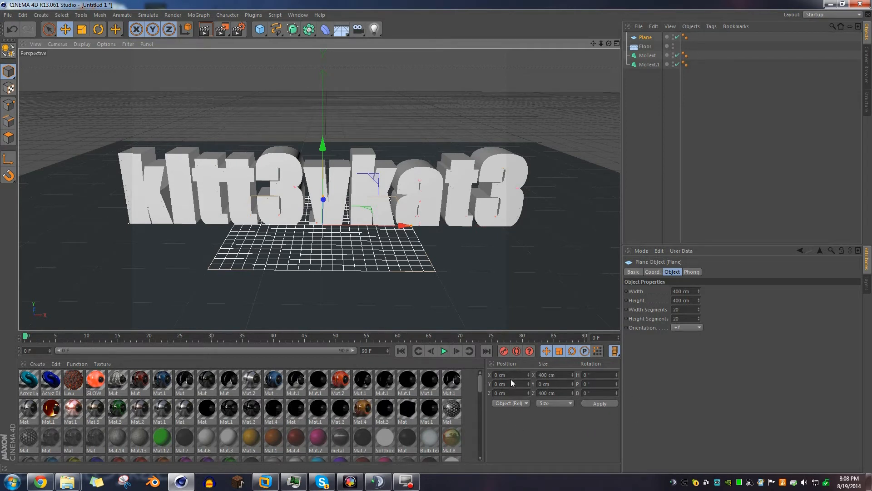
left_click(591, 384)
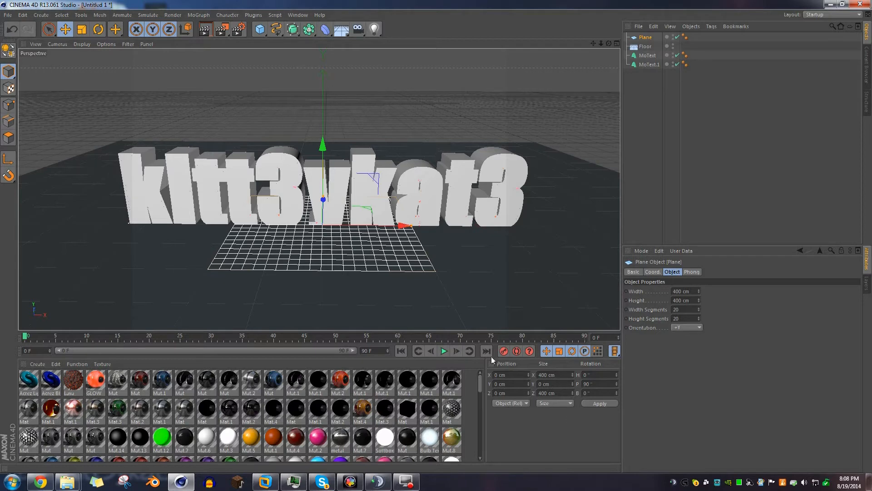
left_click(593, 402)
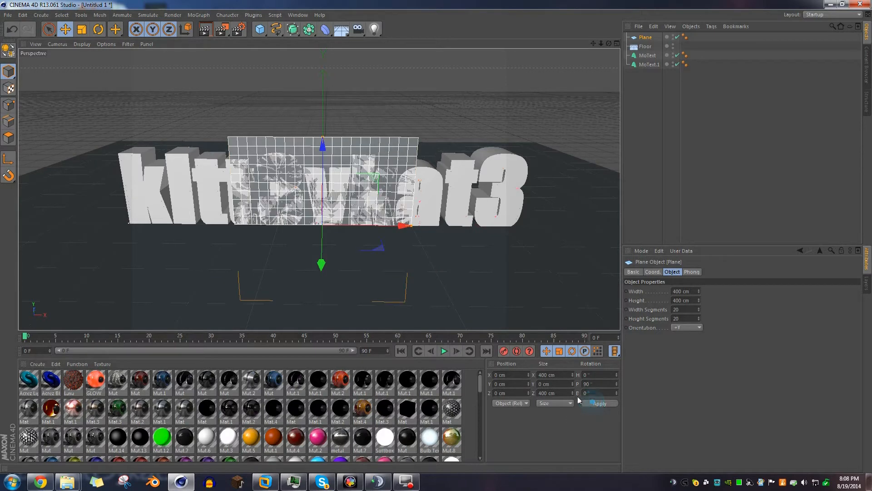
Move the upright plane behind the text, to a Z position of about 394 cm
left_click_drag(344, 205, 319, 189, "alt")
left_click_drag(609, 43, 708, 45)
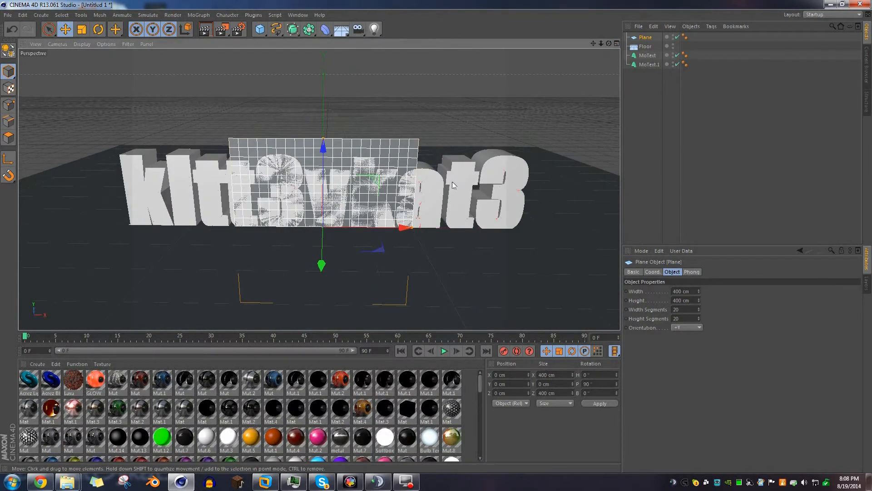
left_click_drag(322, 265, 325, 209)
Scale the plane behind the text up uniformly to about 6358 cm per side as a backdrop wall
key("t")
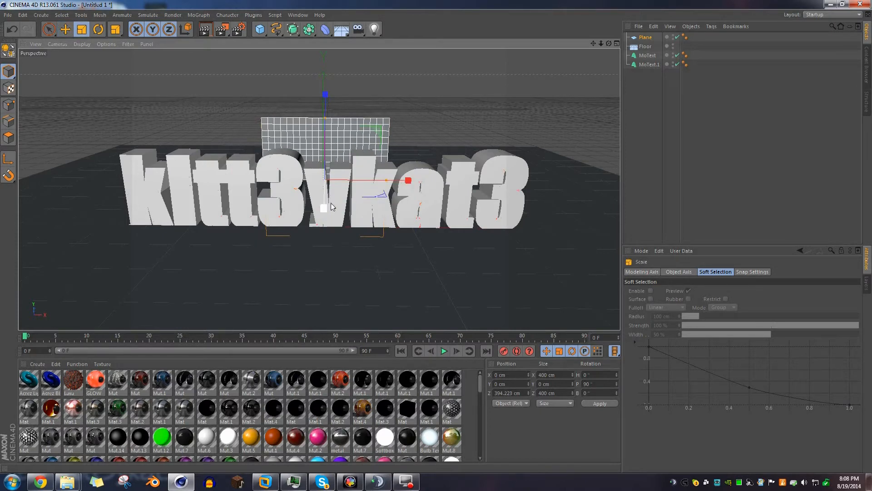
left_click_drag(341, 174, 871, 95)
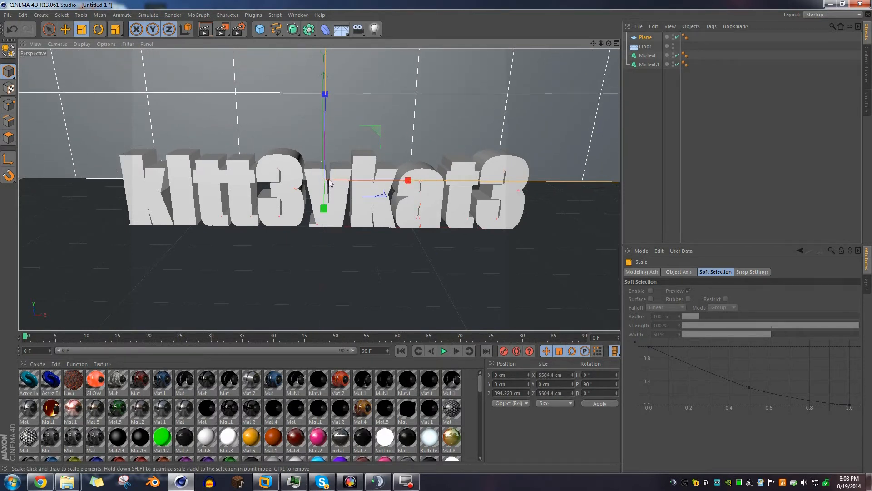
left_click_drag(331, 175, 382, 153)
scroll(361, 171, "down", 5)
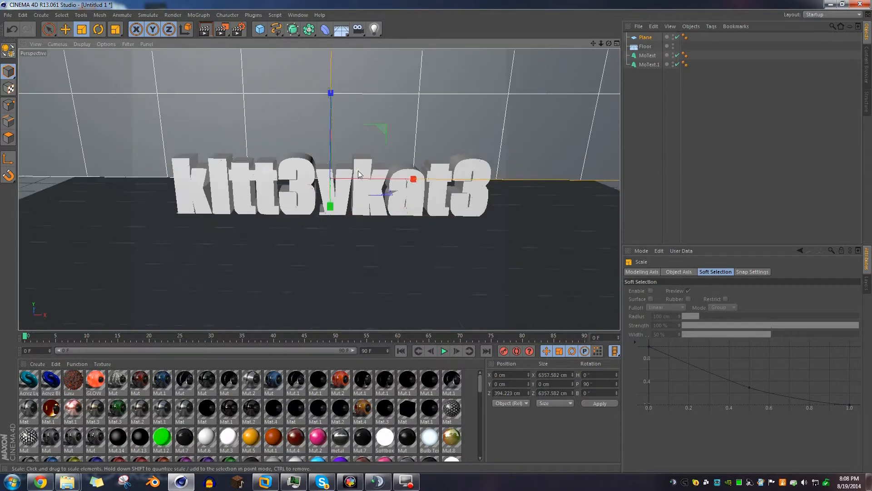
scroll(361, 171, "up", 4)
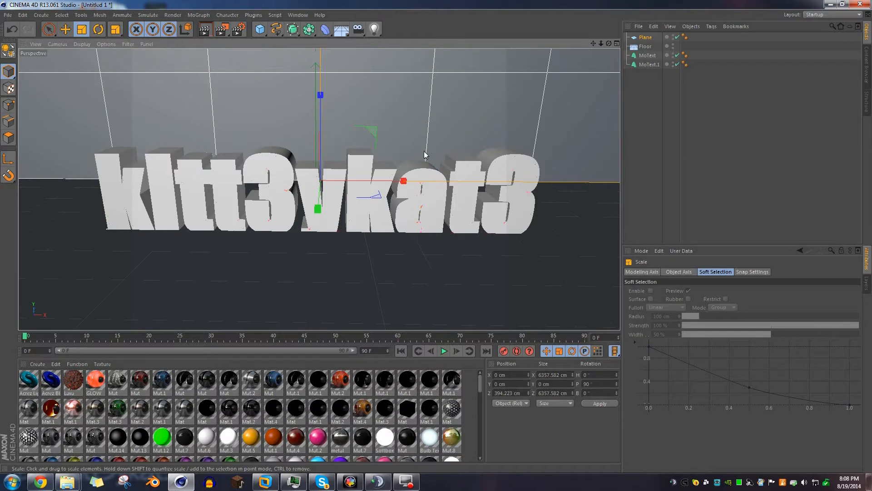
scroll(415, 157, "down", 6)
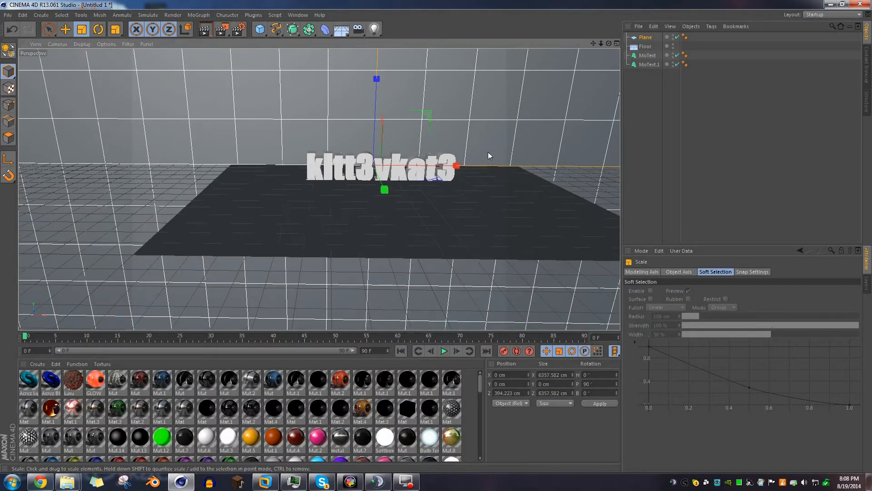
Select both text objects together and raise them to a Y position of about 261 cm
scroll(486, 156, "up", 5)
left_click(647, 55)
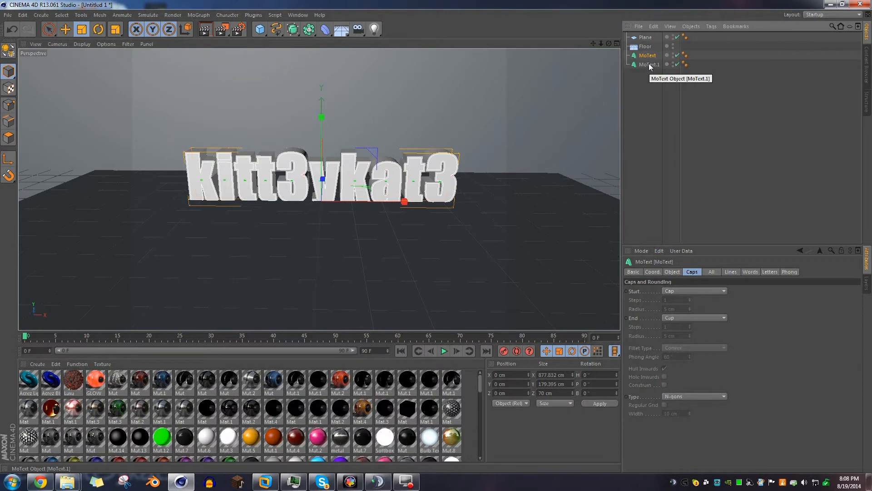
left_click(649, 64, "shift")
key("e")
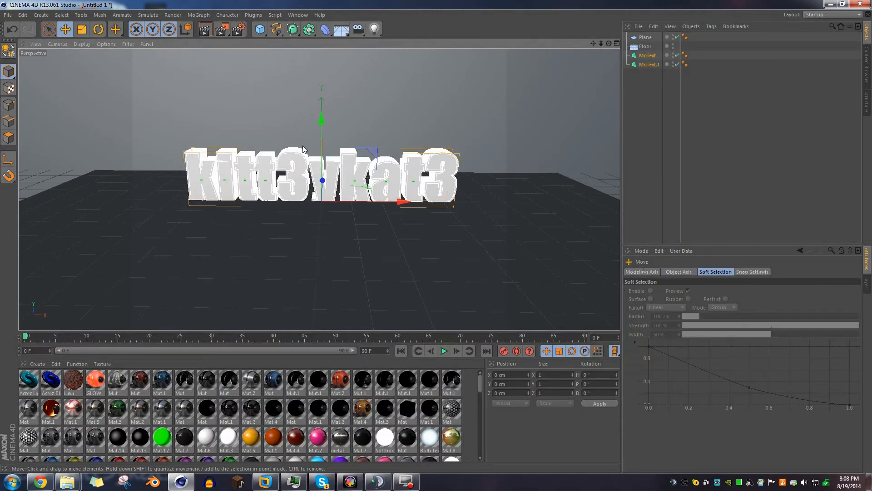
scroll(321, 155, "up", 5)
scroll(321, 152, "down", 6)
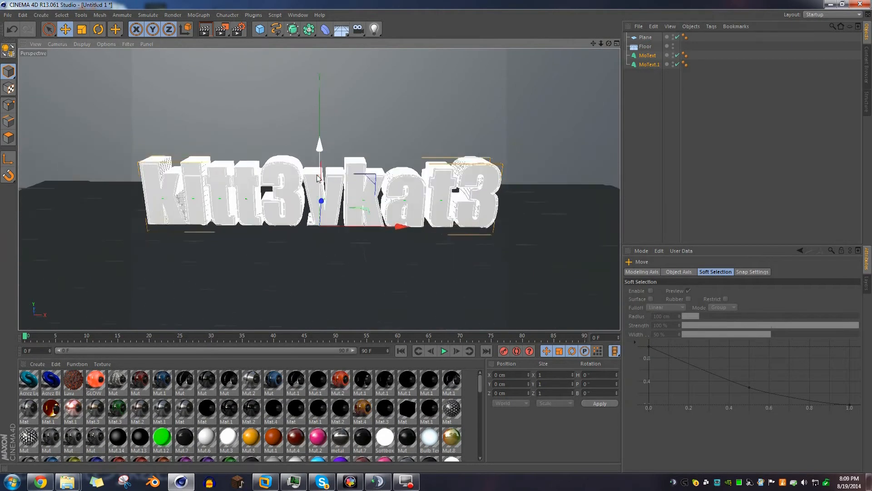
left_click_drag(318, 145, 321, 47)
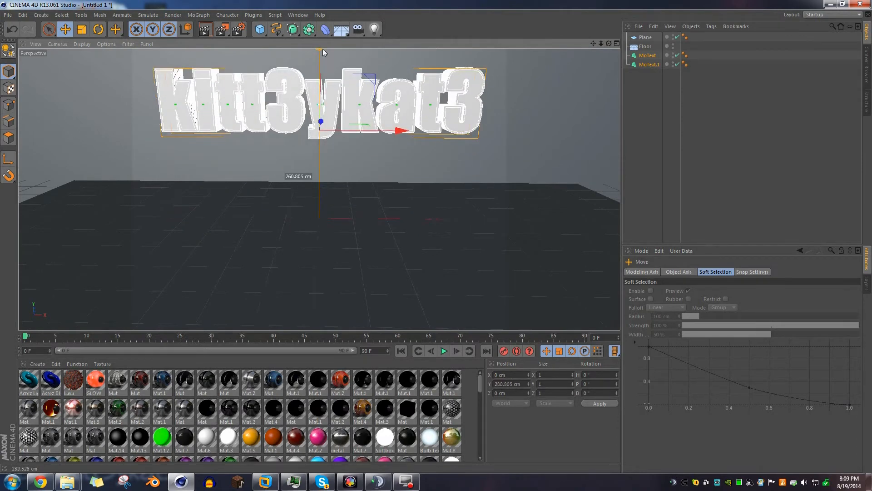
scroll(368, 70, "down", 3)
scroll(369, 70, "up", 5)
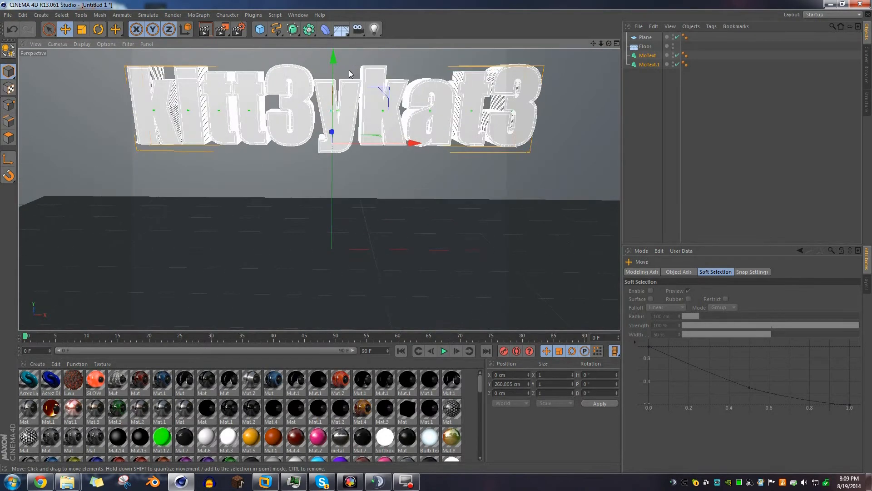
scroll(500, 57, "down", 2)
left_click_drag(593, 42, 593, 91)
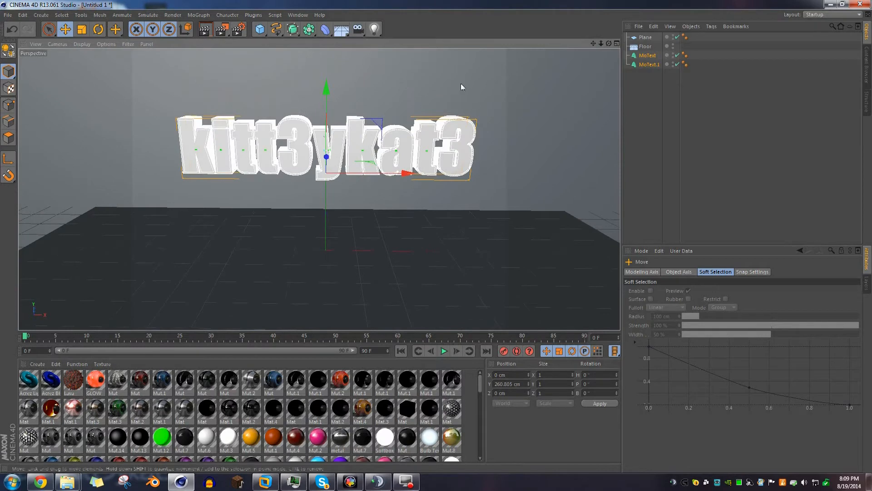
scroll(299, 121, "up", 3)
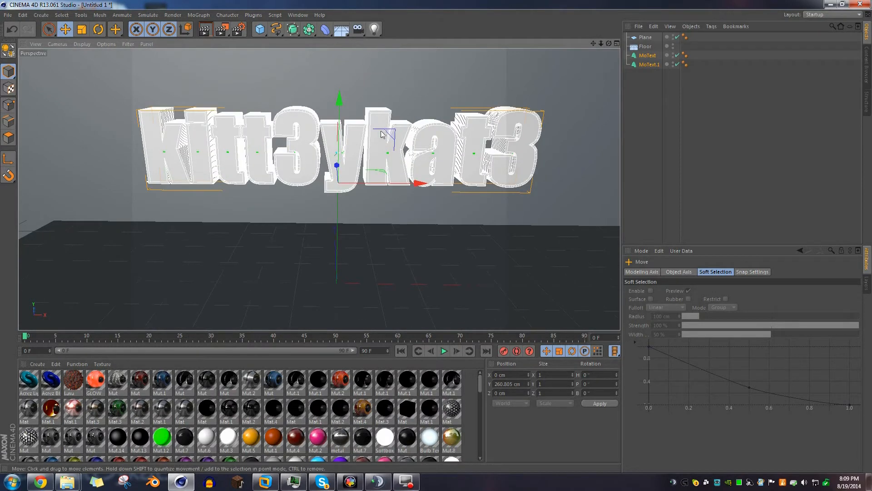
scroll(450, 88, "down", 5)
Lower both text objects to a Y position of about 23 cm, just above the floor
left_click_drag(593, 43, 505, 50)
left_click_drag(306, 57, 296, 119)
scroll(348, 220, "up", 4)
scroll(348, 221, "up", 1)
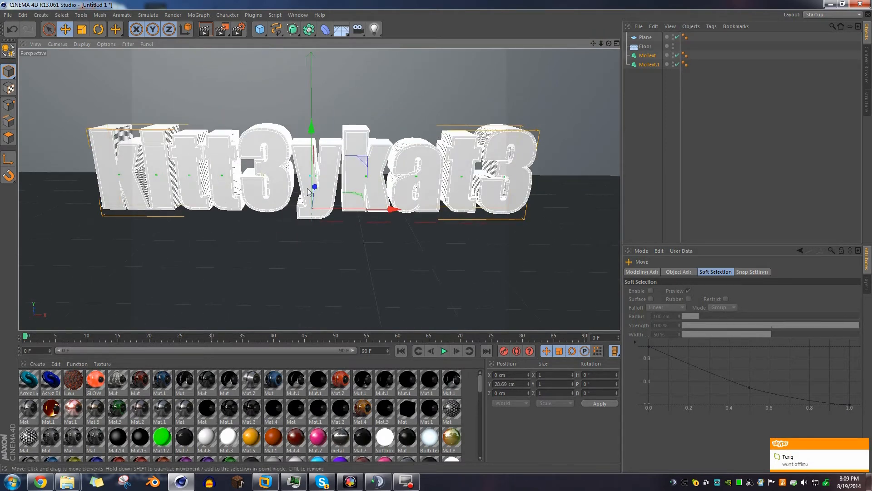
scroll(311, 136, "up", 1)
left_click_drag(312, 136, 313, 140)
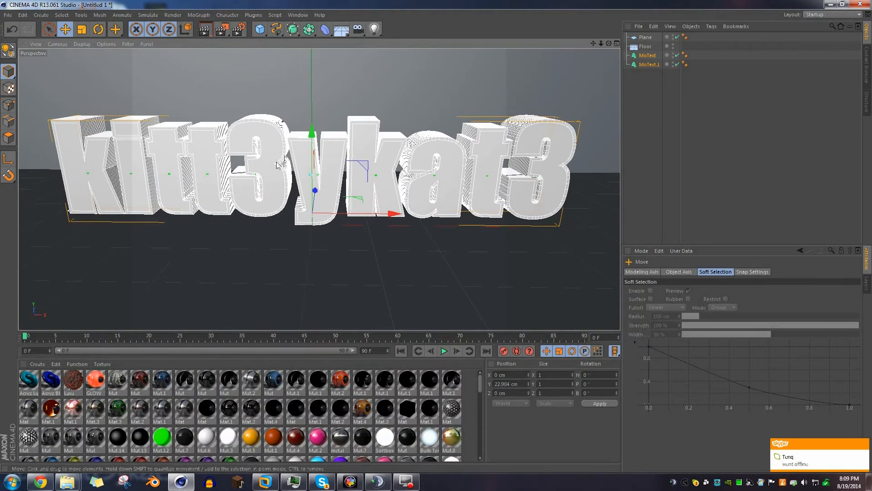
scroll(280, 171, "up", 1)
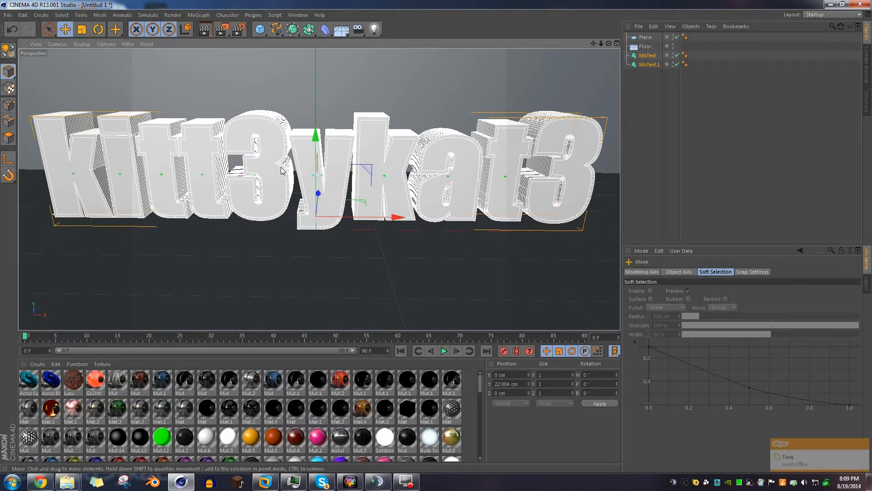
Move both text objects forward, away from the backdrop wall, to a Z position of about -146 cm
scroll(281, 170, "down", 4)
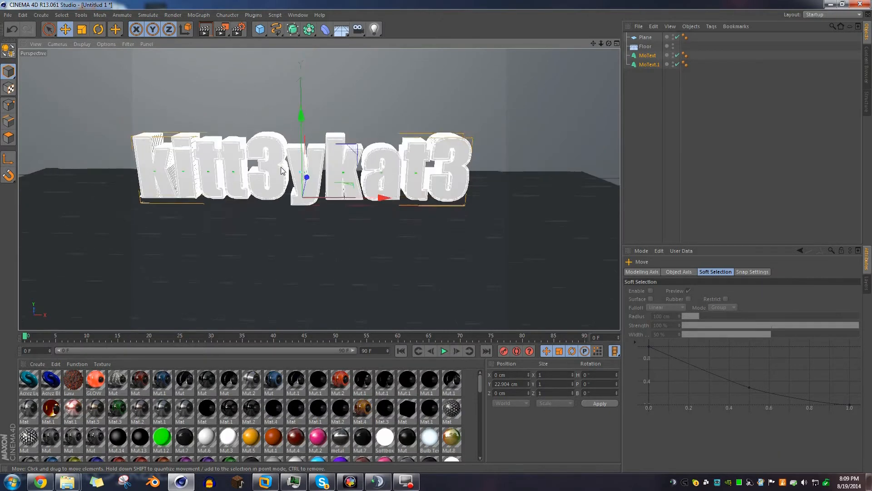
left_click_drag(301, 175, 300, 187)
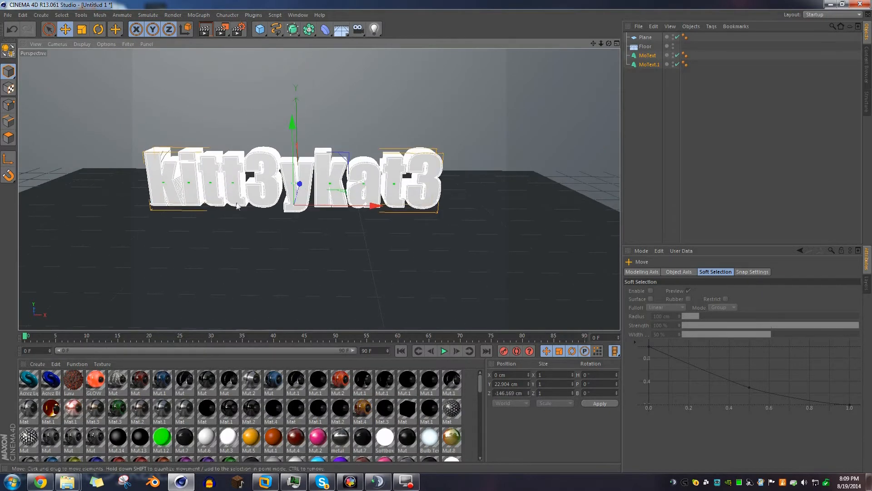
mouse_move(610, 43)
left_mouse_down()
mouse_move(590, 45)
mouse_move(608, 44)
left_mouse_up()
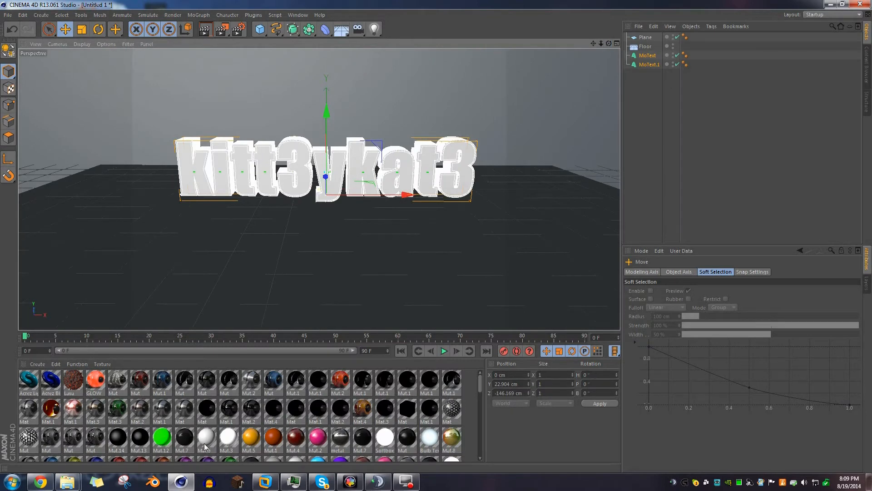
Apply the white Mat.6 material to both the floor and the backdrop plane
left_click_drag(205, 443, 251, 311)
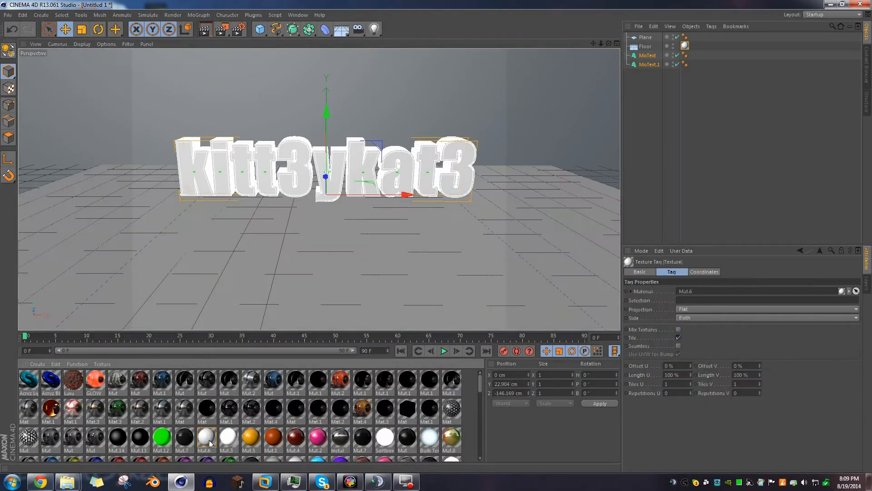
left_click_drag(269, 140, 280, 89)
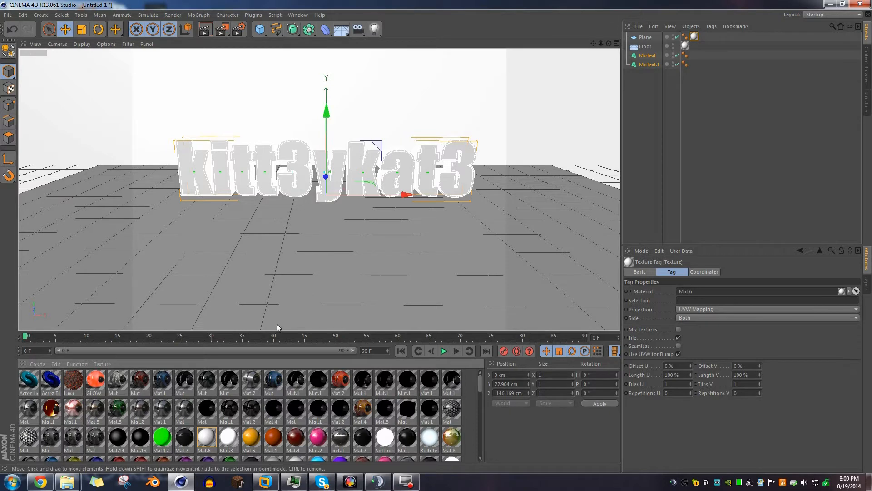
Turn off Reflection in the blue Mat.5 material and apply the material to the outline text MoText.1
scroll(310, 392, "down", 2)
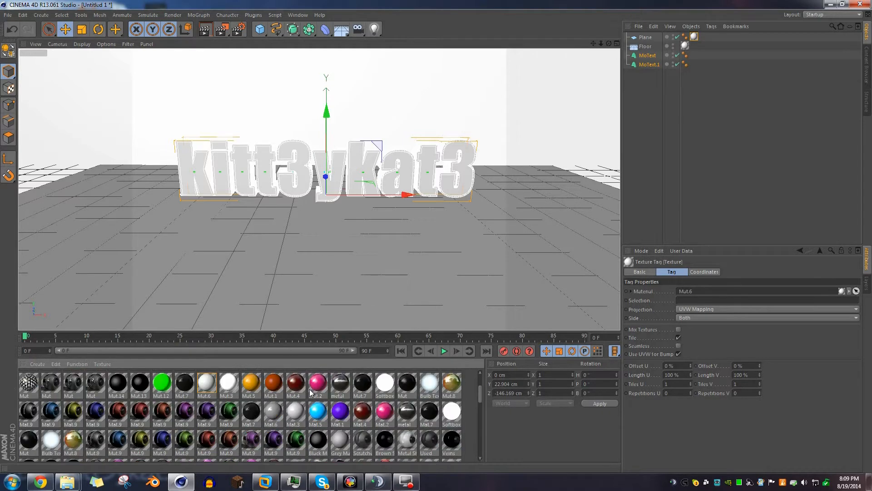
left_click(317, 414)
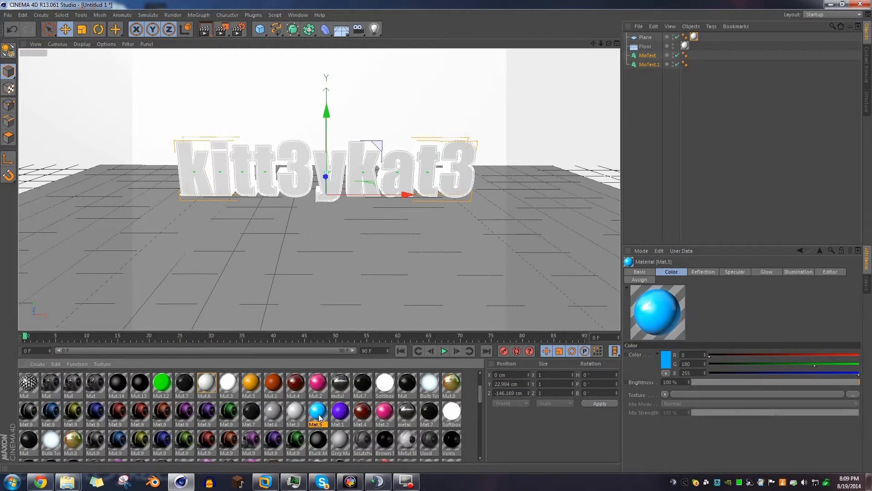
left_click(638, 272)
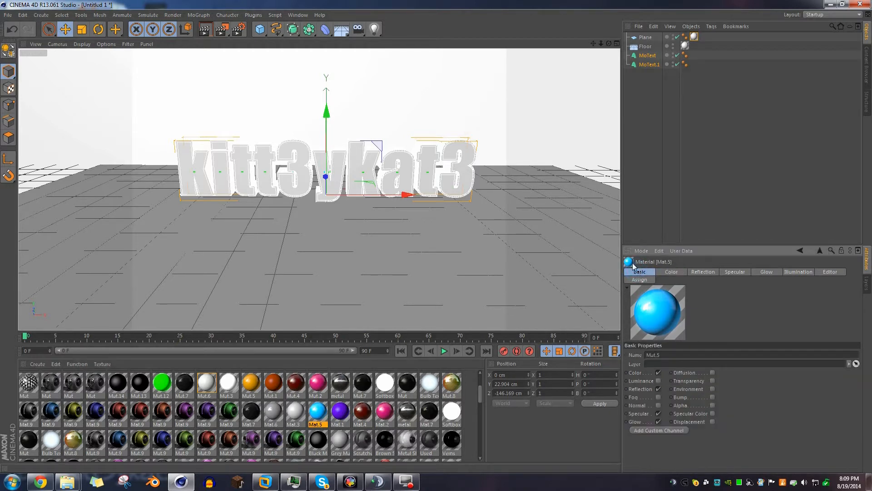
left_click(659, 389)
left_click_drag(317, 414, 649, 67)
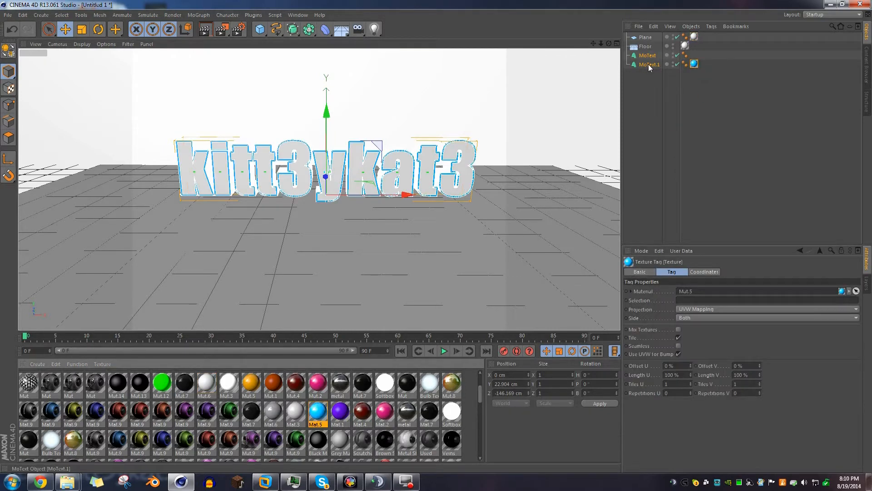
Render the view from an oblique angle to check the blue outline, and return to the front view
left_click_drag(609, 44, 582, 52)
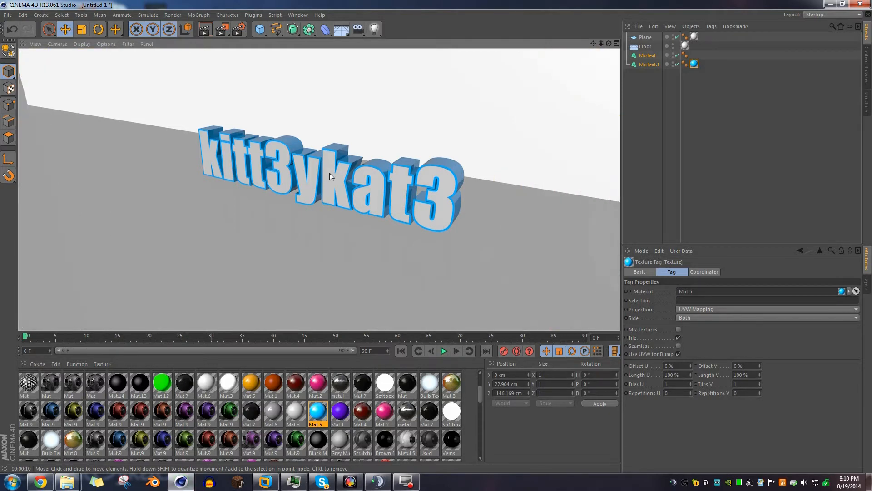
left_click(328, 175)
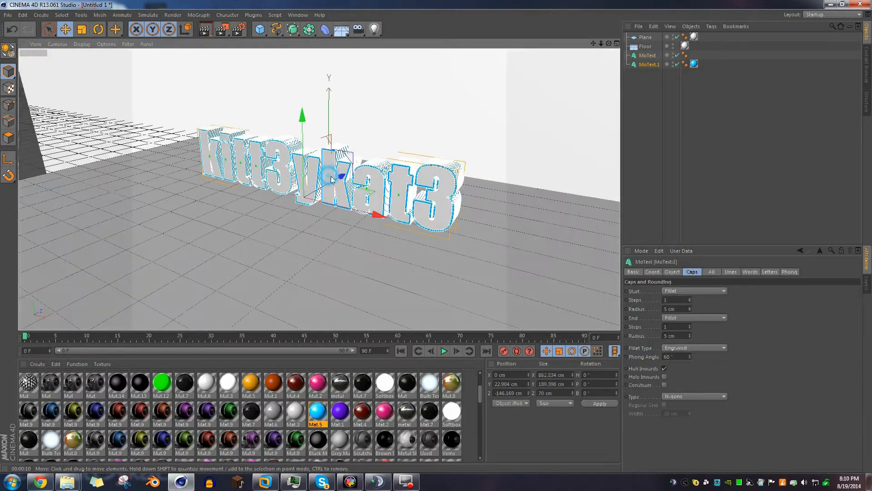
left_click_drag(609, 44, 509, 50)
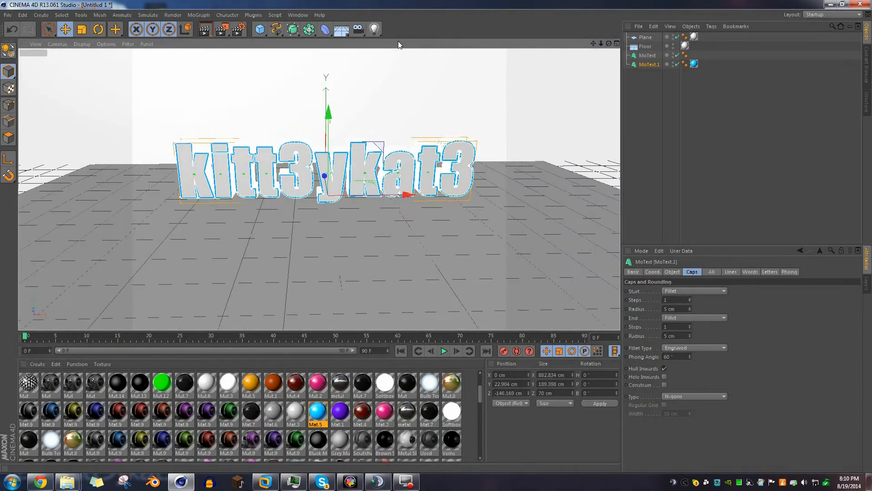
Add a Light and place it in front of and above the text at about X 261, Y 368, Z -738 cm
left_click(375, 29)
left_click_drag(335, 164, 369, 69)
left_click_drag(380, 116, 555, 62)
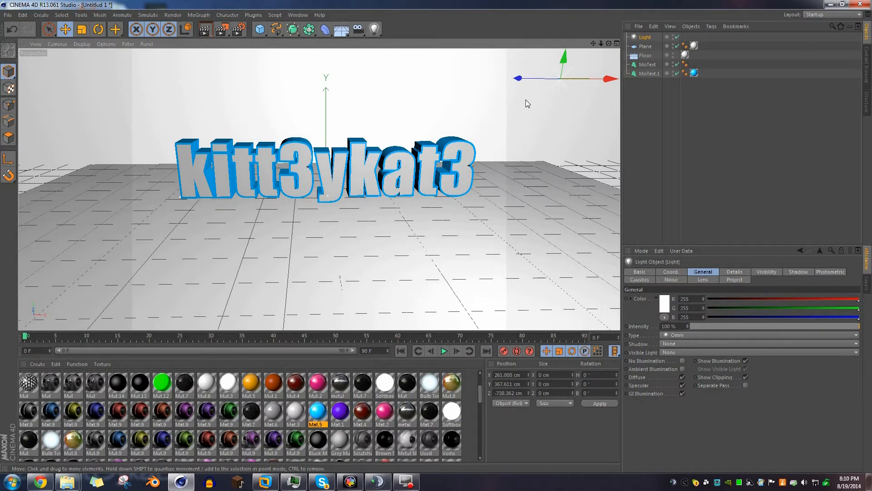
Apply the 1920 x 1200 screen preset to the output in the render settings
left_click(239, 31)
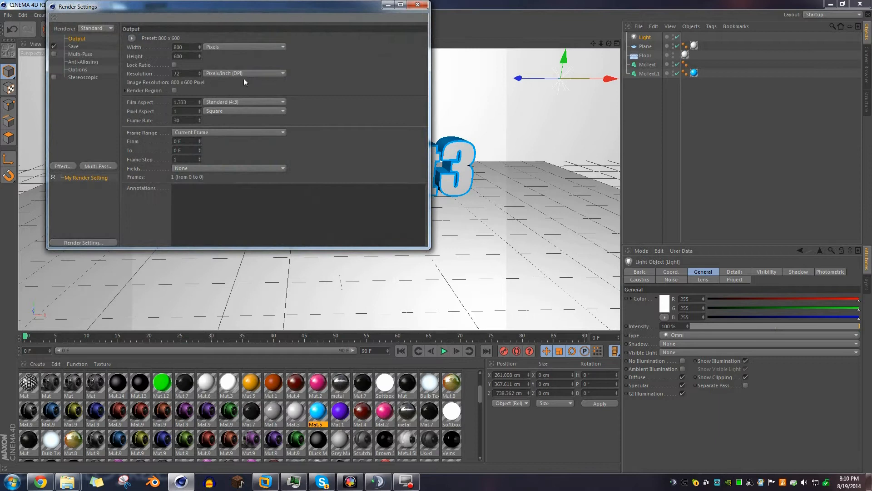
left_click(131, 39)
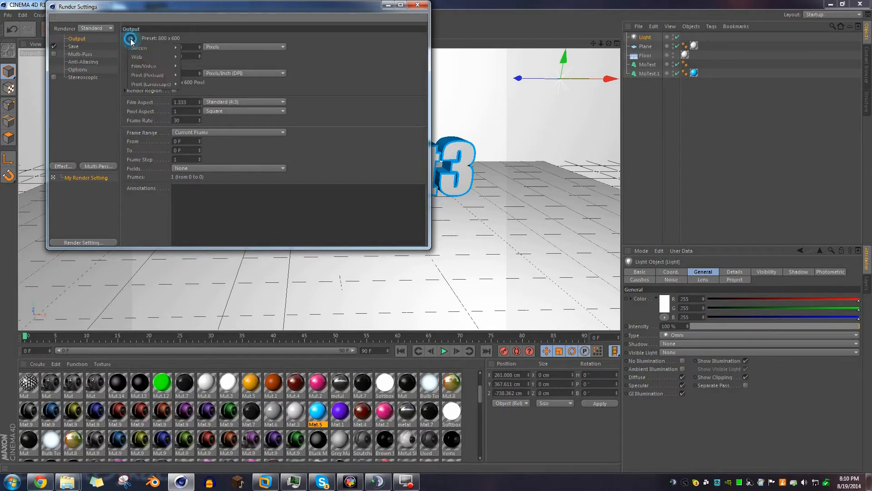
mouse_move(141, 48)
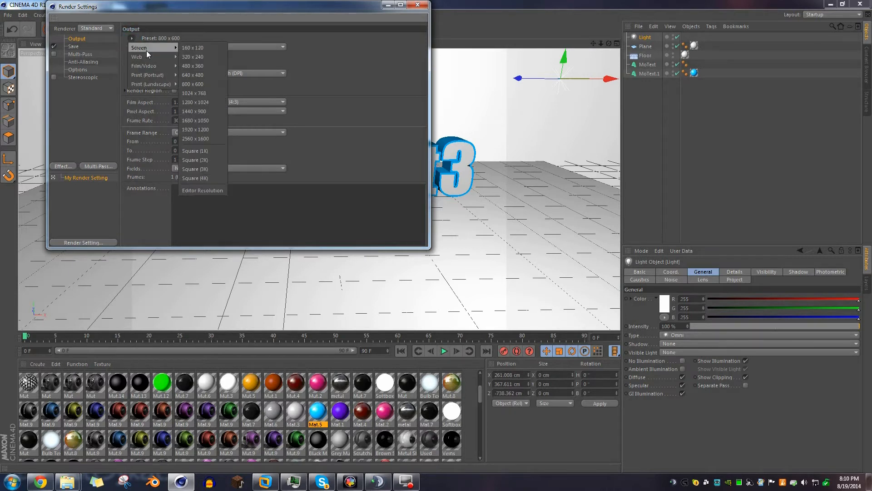
left_click(135, 37)
left_click(134, 38)
mouse_move(136, 51)
left_click(203, 130)
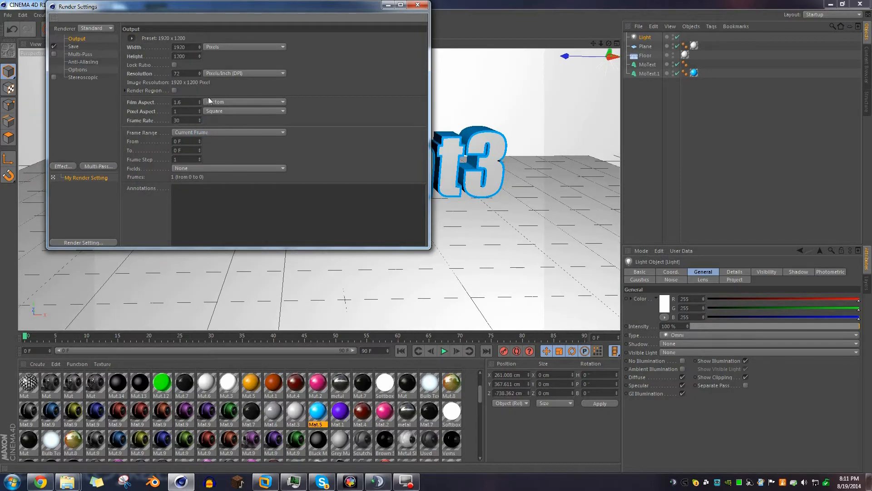
Set the render output height to 1080 pixels, keeping the width at 1920
left_click(192, 46)
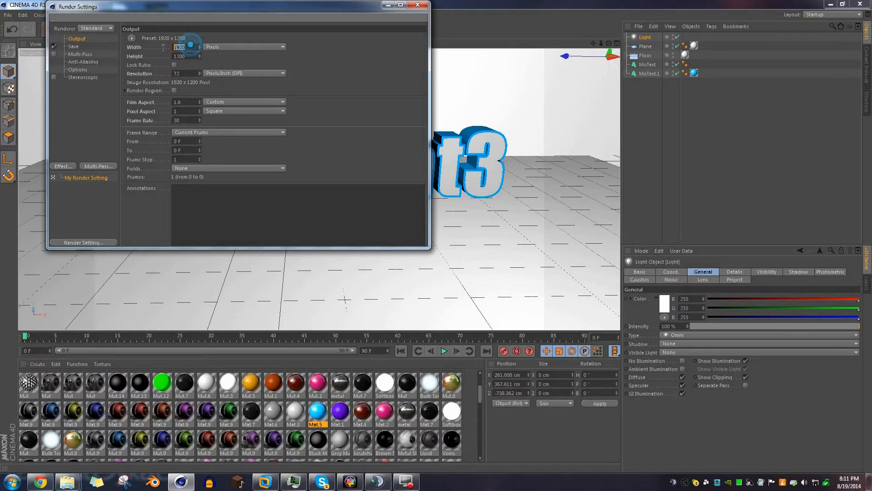
type("1")
left_click(188, 57)
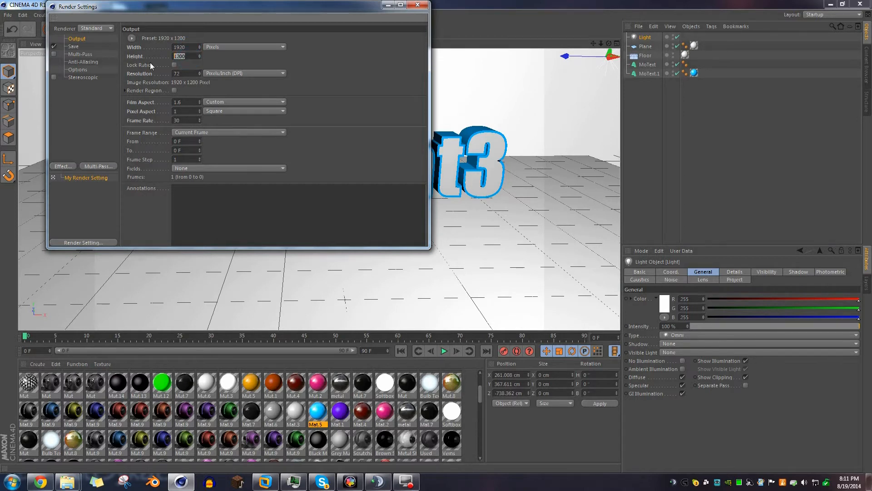
type("1080")
left_click(218, 59)
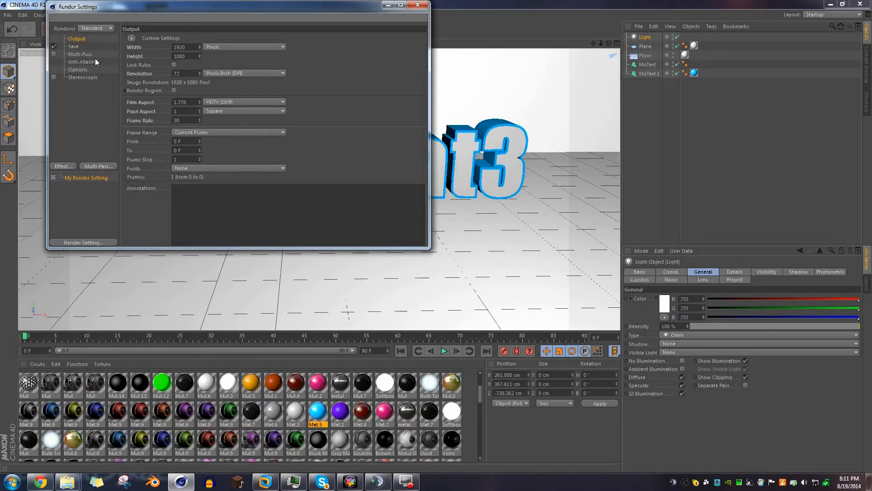
Add the Ambient Occlusion and Global Illumination effects to the render settings and close the settings
left_click(66, 167)
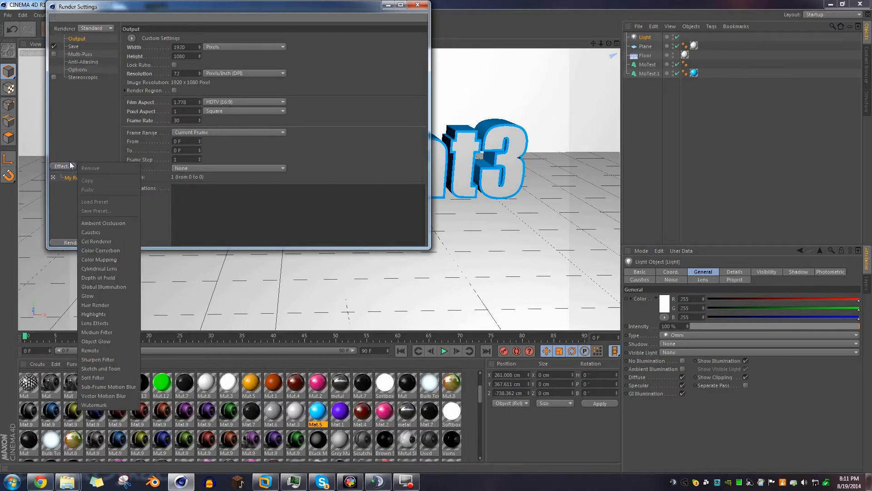
left_click(110, 223)
left_click(63, 167)
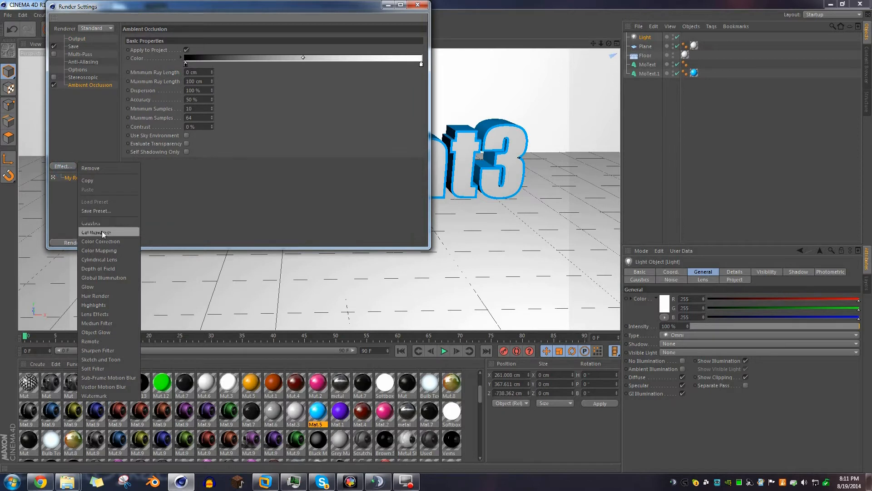
left_click(110, 279)
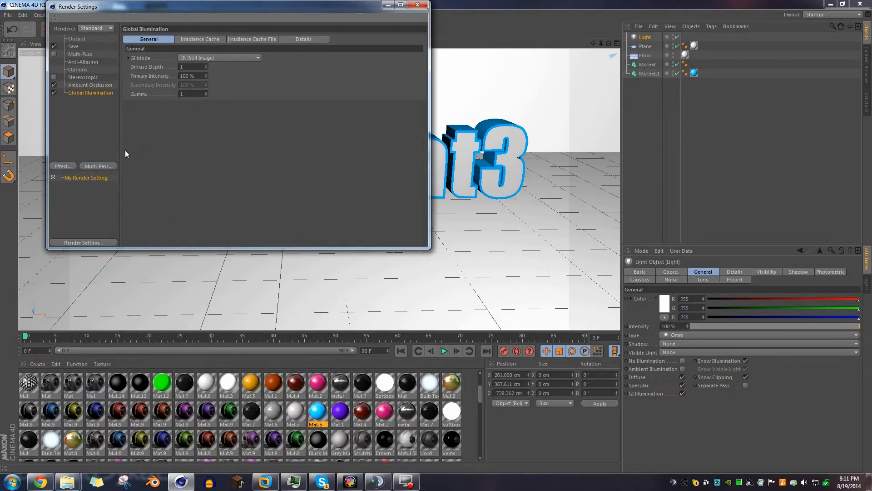
left_click(419, 5)
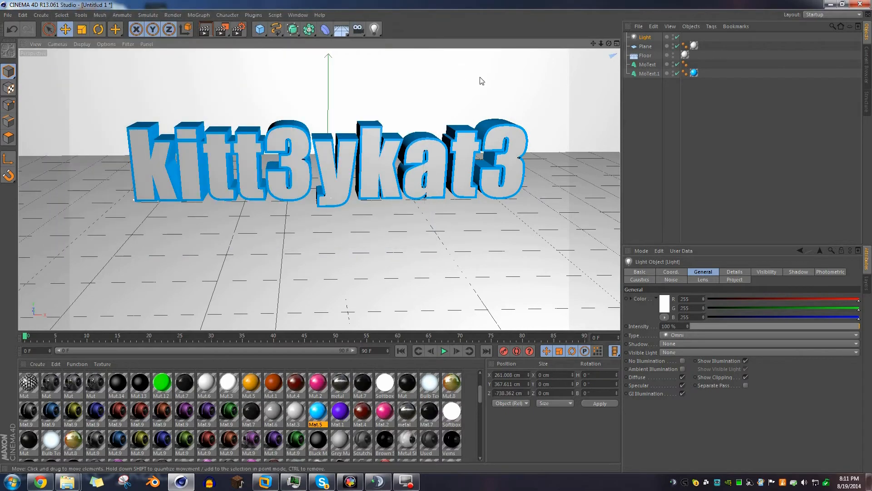
scroll(481, 81, "down", 3)
scroll(482, 81, "down", 2)
left_click_drag(593, 43, 616, 46)
scroll(265, 120, "down", 4)
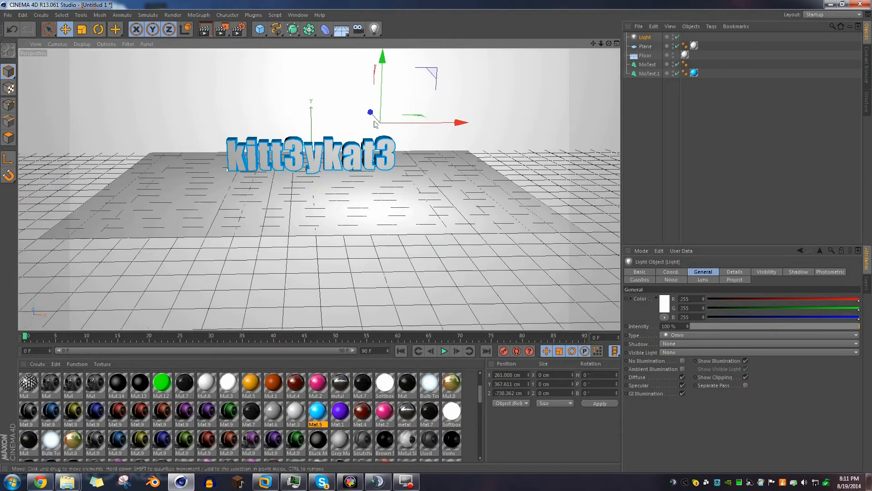
Reframe the perspective view so the whole kitt3ykat3 text sits near the middle, and render the scene to the Picture Viewer
scroll(233, 150, "up", 1)
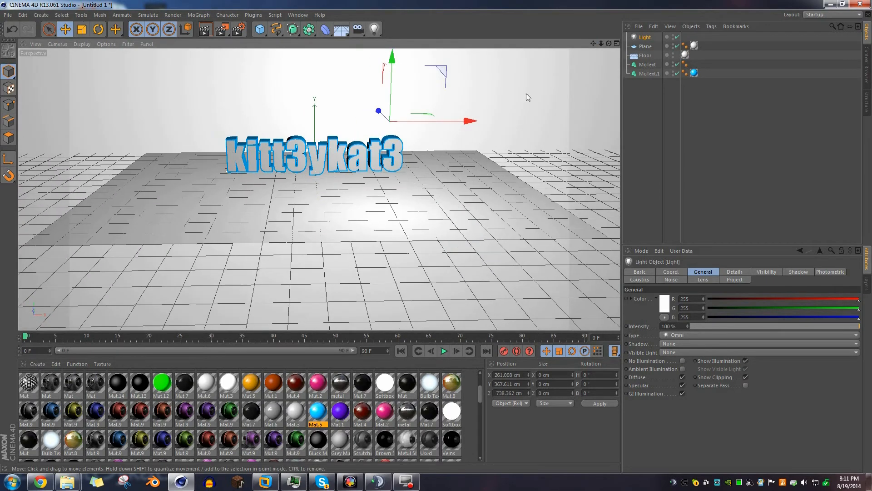
left_click_drag(594, 43, 608, 69)
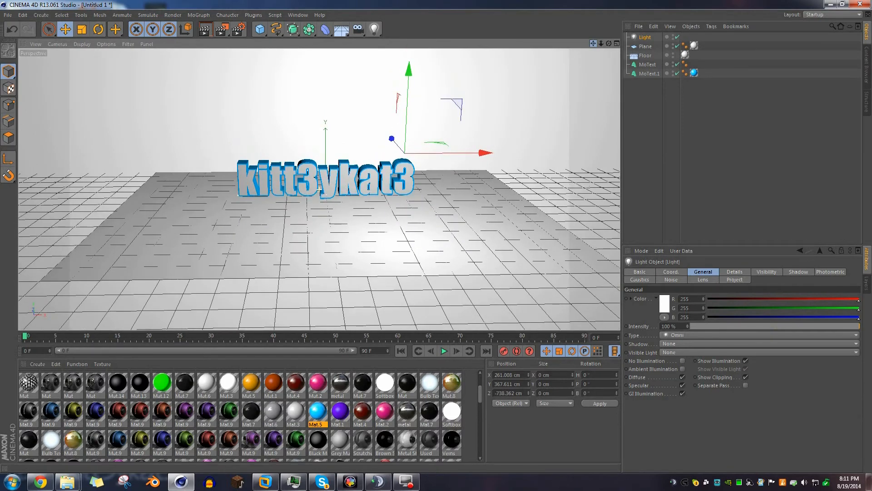
left_click_drag(607, 68, 609, 70)
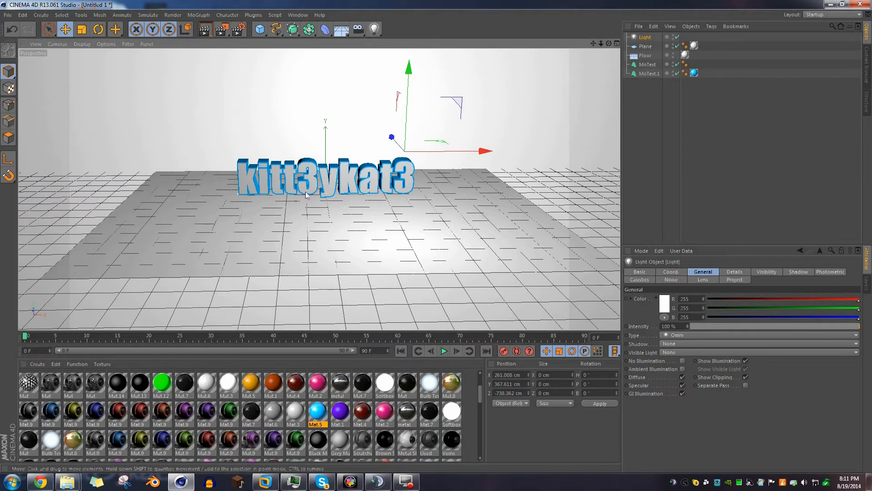
left_click_drag(609, 43, 586, 42)
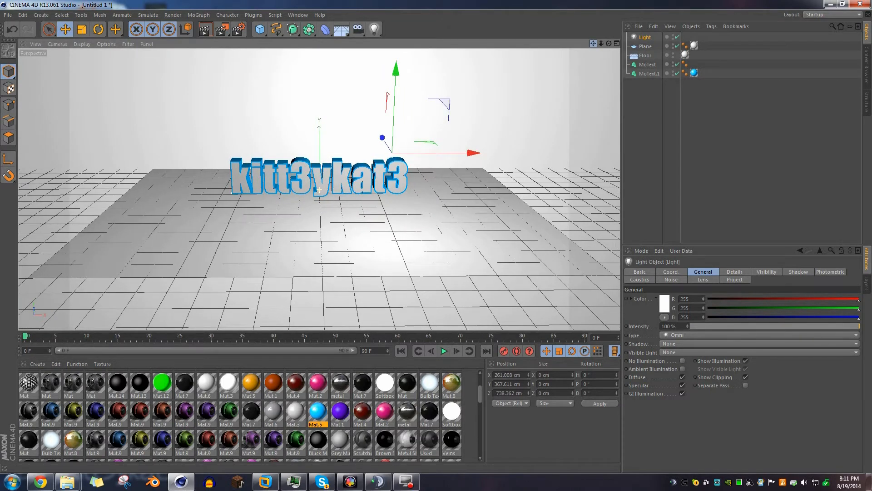
left_click_drag(587, 42, 634, 45)
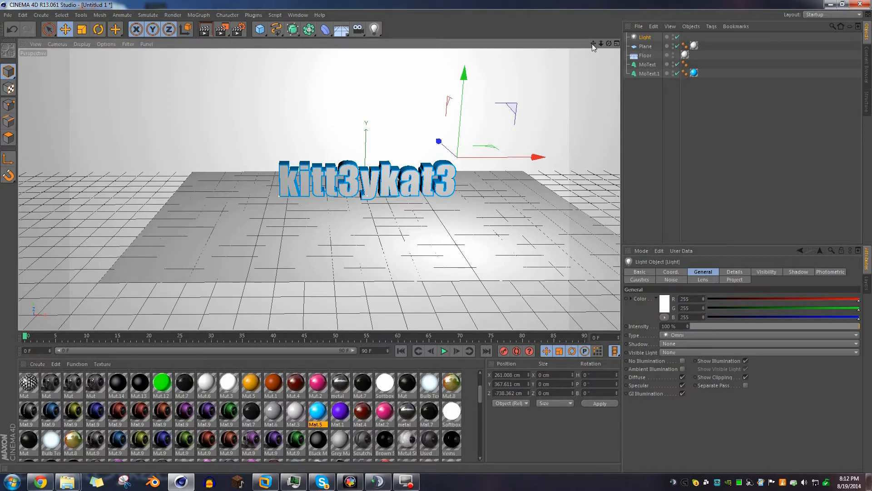
left_click_drag(593, 44, 591, 46)
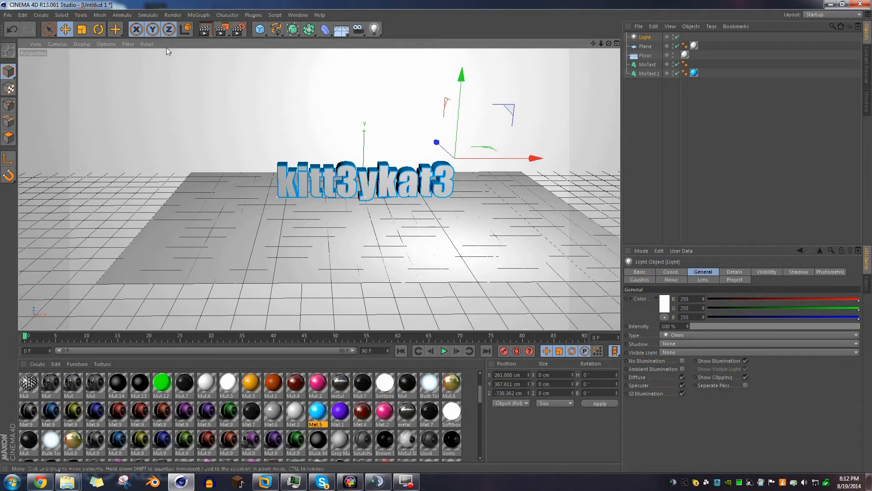
left_click(226, 29)
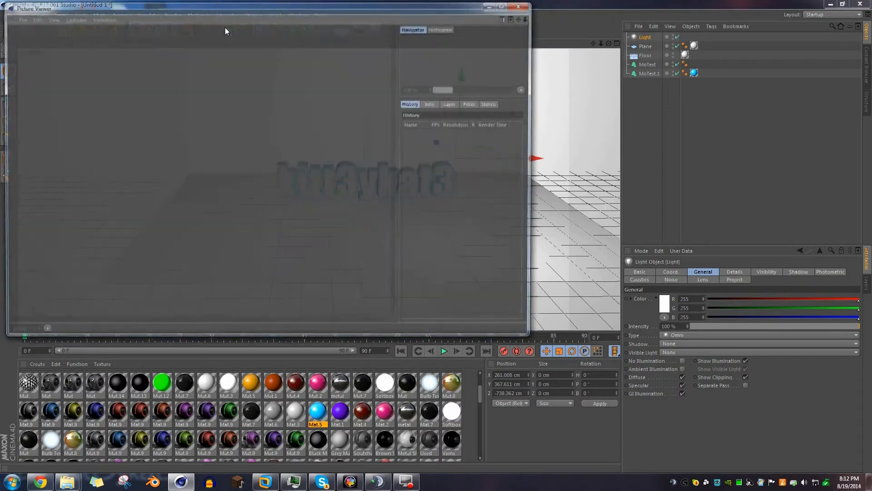
Examine the render in progress at different zoom levels, checking the blue outline, letter shading, shadows, floor and wall
scroll(250, 102, "down", 3)
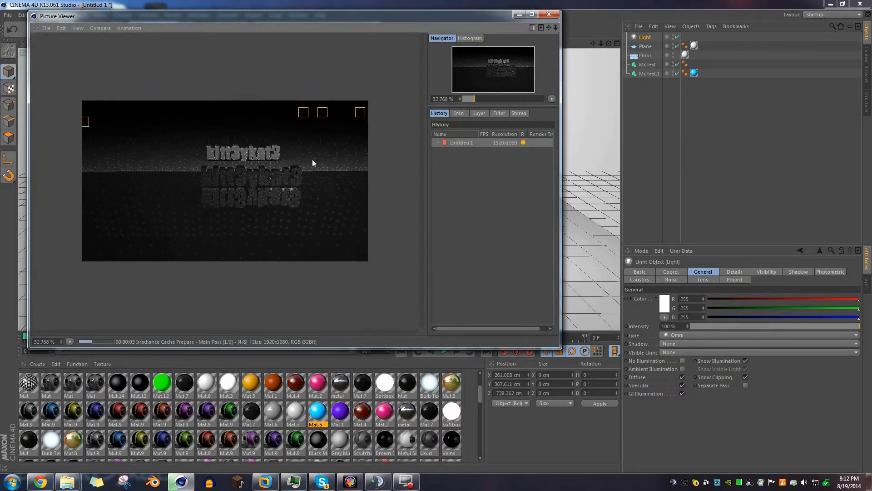
scroll(268, 178, "up", 3)
scroll(271, 179, "down", 2)
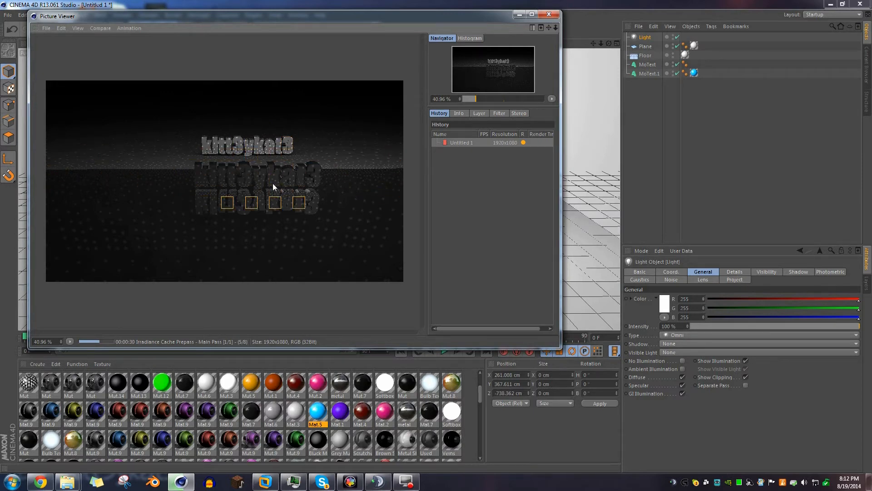
scroll(273, 184, "up", 2)
scroll(192, 177, "down", 5)
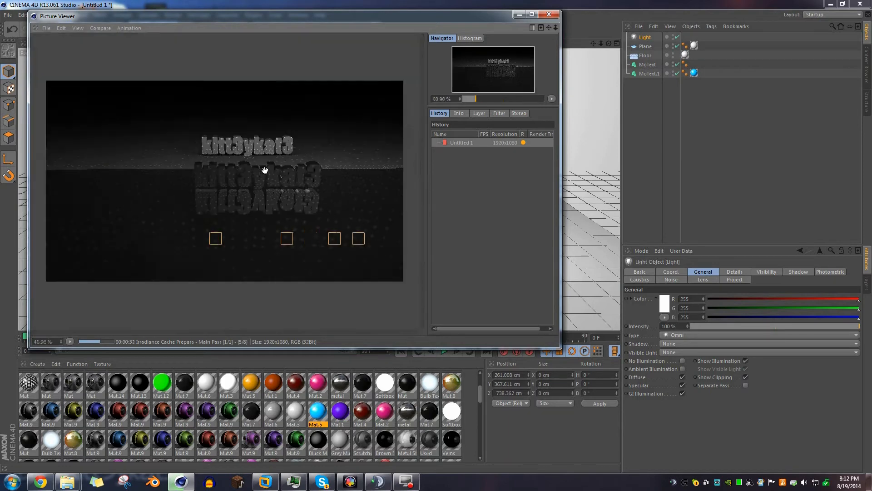
scroll(193, 176, "up", 2)
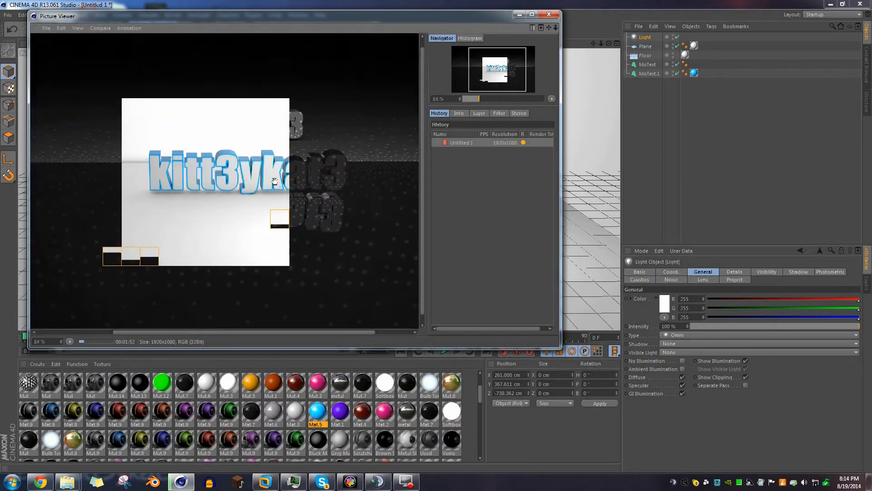
scroll(276, 187, "up", 3)
scroll(187, 172, "up", 2)
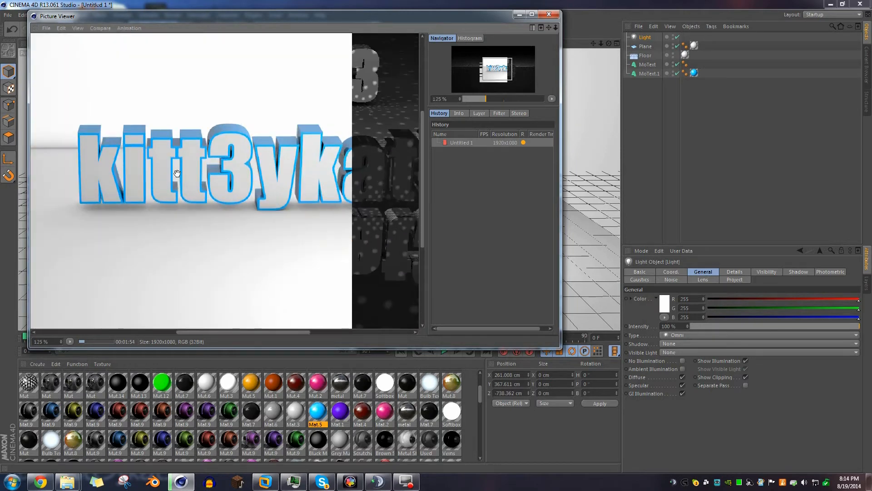
scroll(177, 173, "down", 2)
scroll(200, 97, "up", 4)
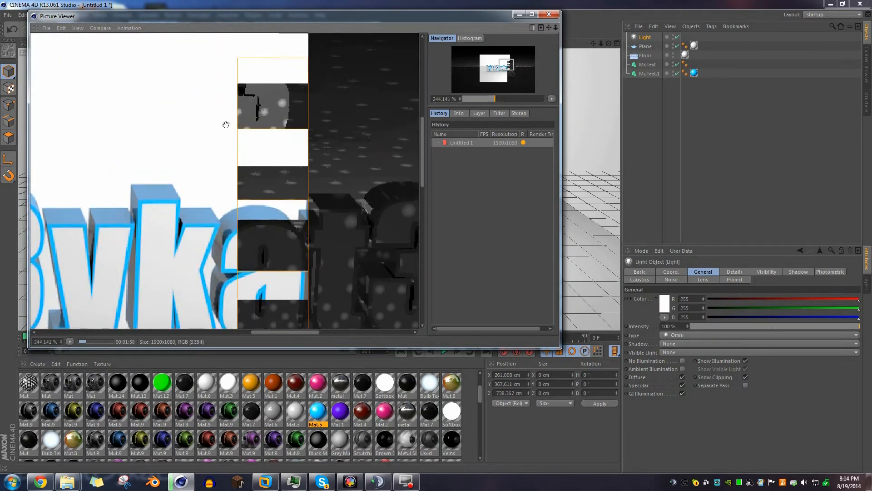
scroll(191, 253, "down", 5)
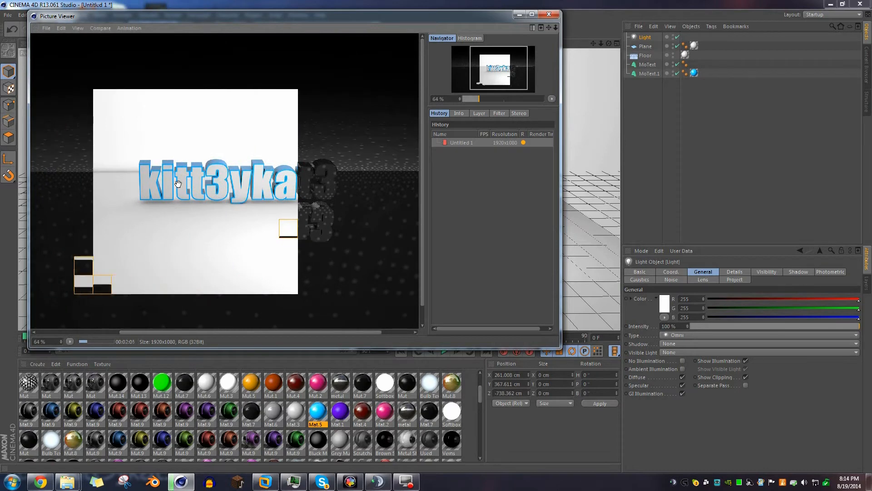
scroll(177, 183, "up", 2)
scroll(178, 184, "down", 1)
scroll(273, 178, "up", 2)
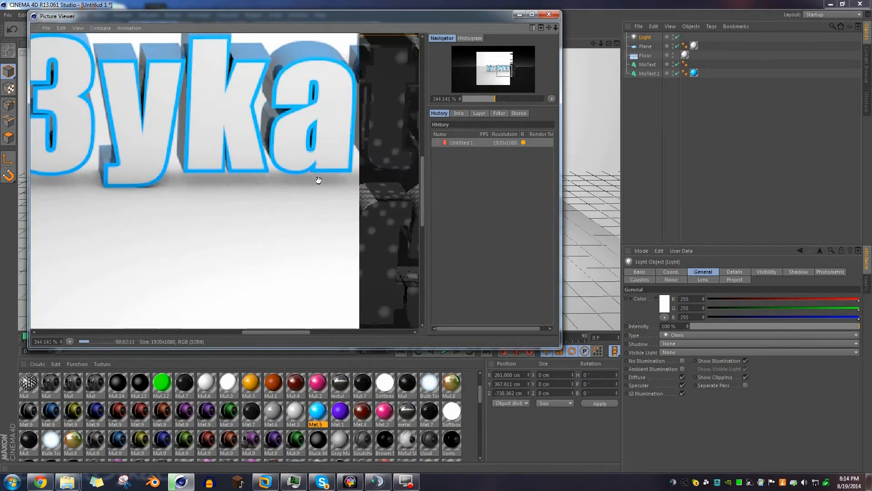
scroll(246, 172, "down", 2)
scroll(247, 172, "down", 2)
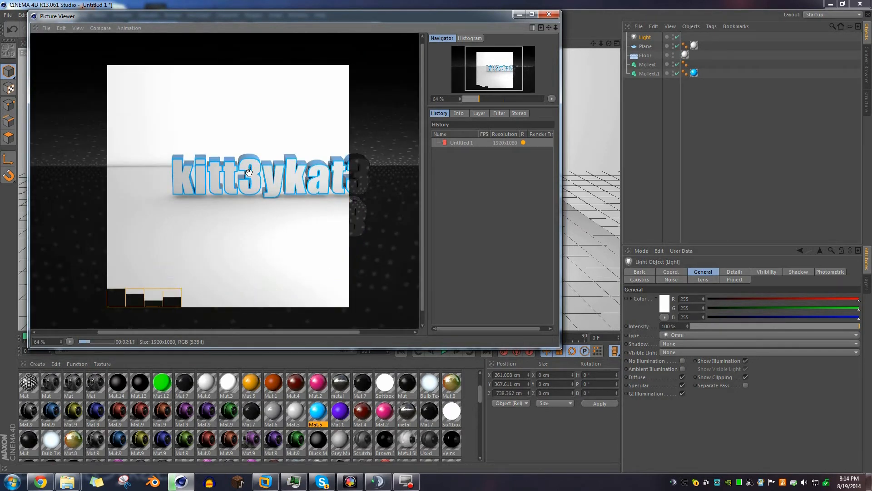
scroll(241, 169, "down", 3)
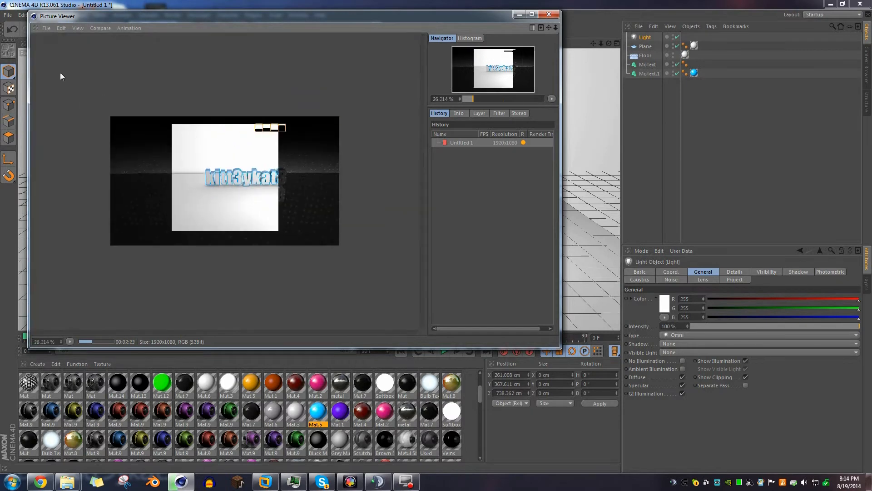
scroll(235, 167, "up", 2)
scroll(131, 168, "down", 3)
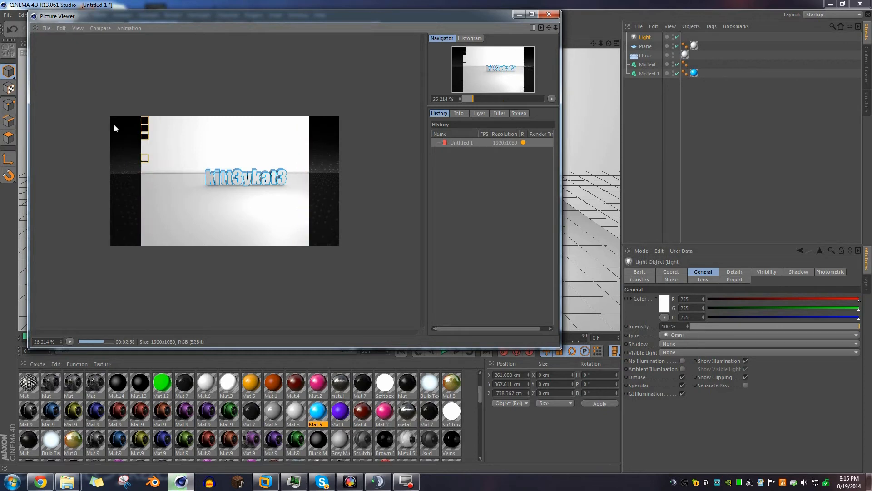
scroll(292, 191, "up", 4)
scroll(296, 199, "down", 2)
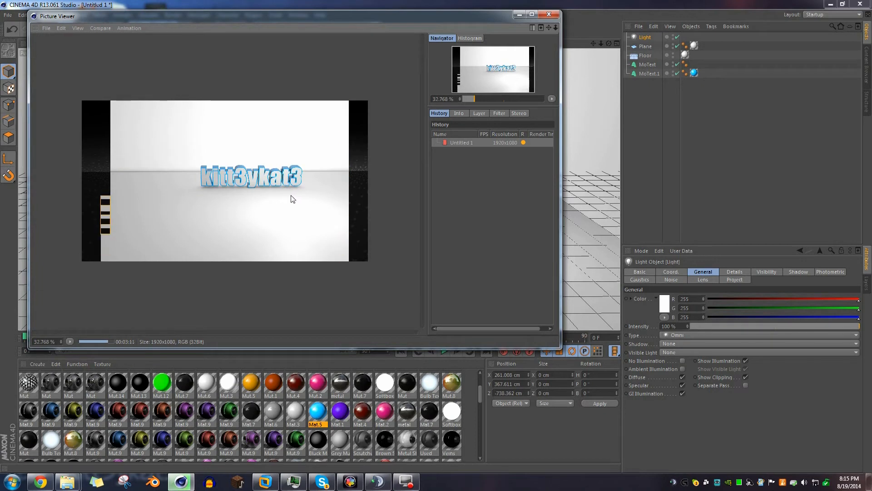
Save the finished render to the Desktop as a JPEG still image named channelart, and close the Picture Viewer
left_click(47, 28)
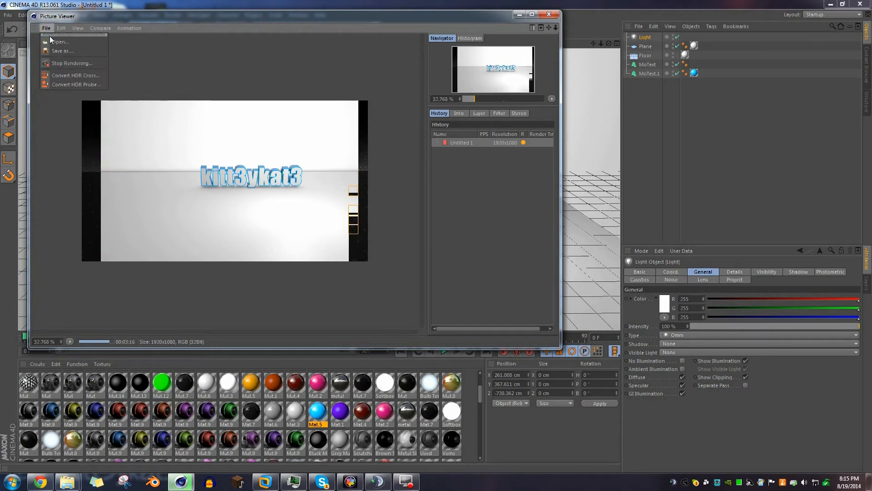
left_click(184, 41)
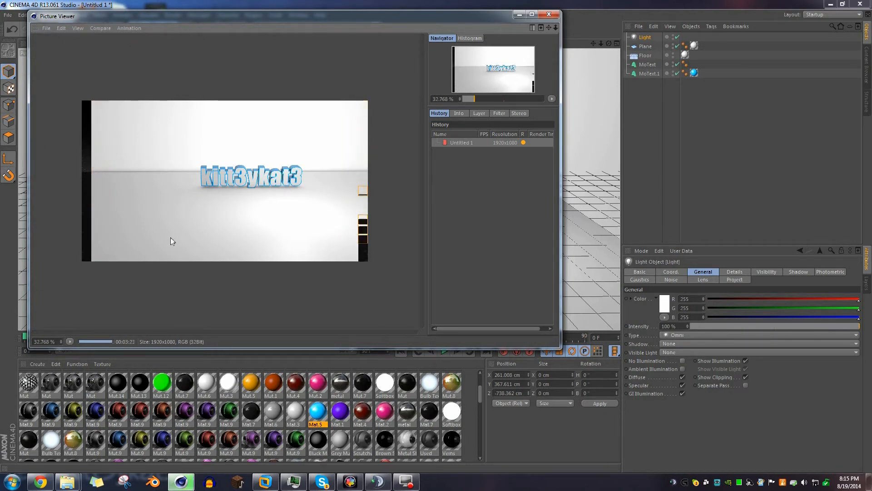
left_click(45, 28)
left_click(58, 40)
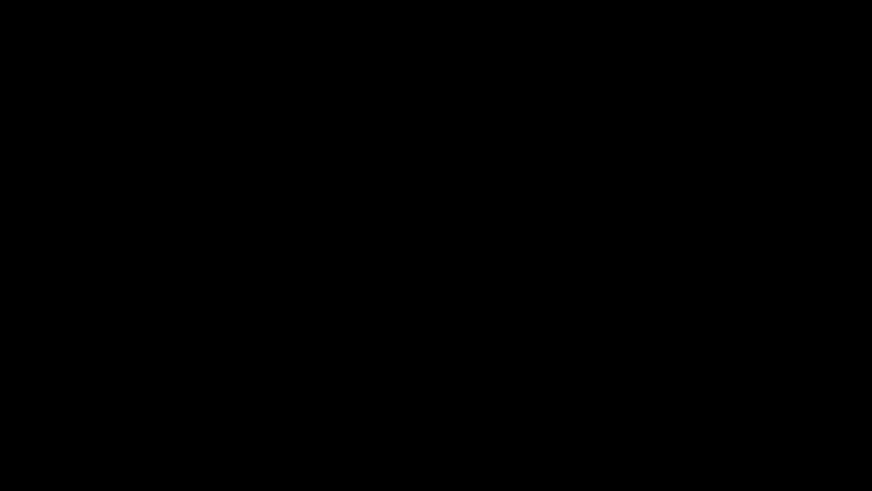
left_click(64, 53)
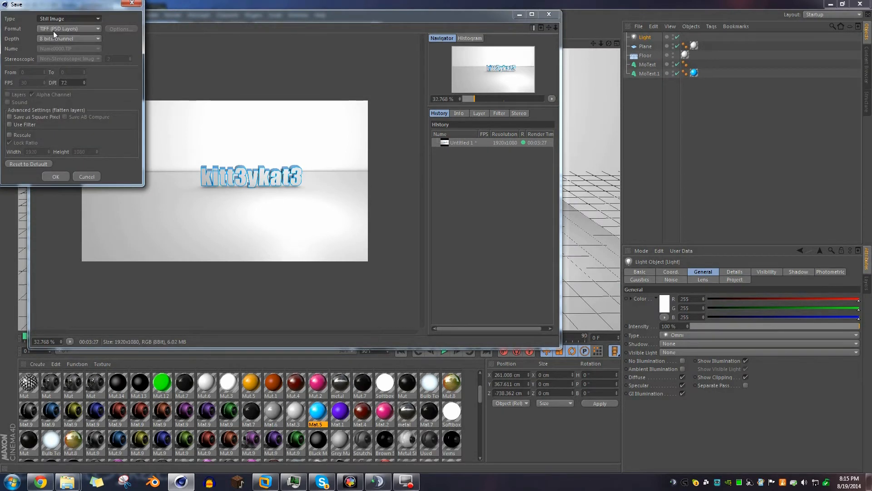
left_click(46, 29)
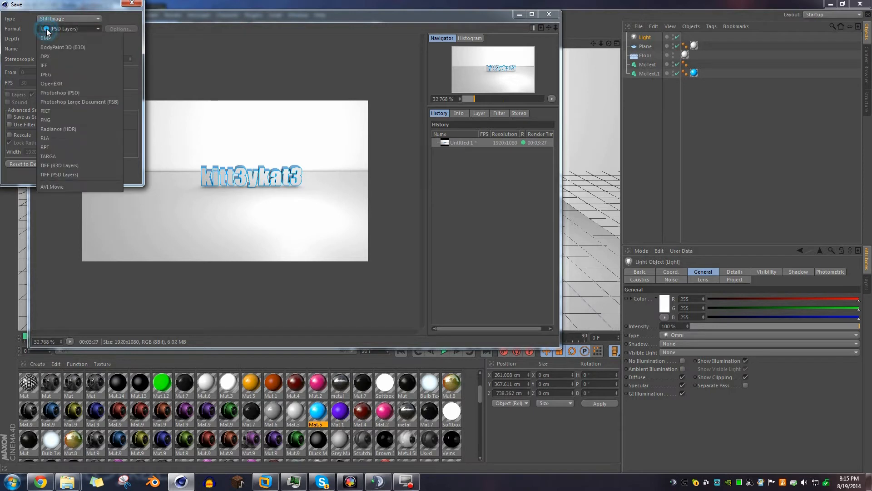
left_click(49, 75)
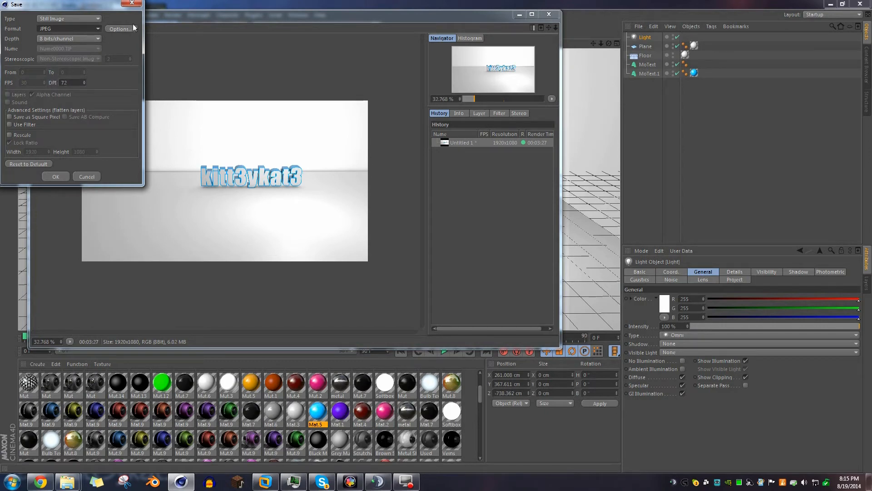
left_click(56, 176)
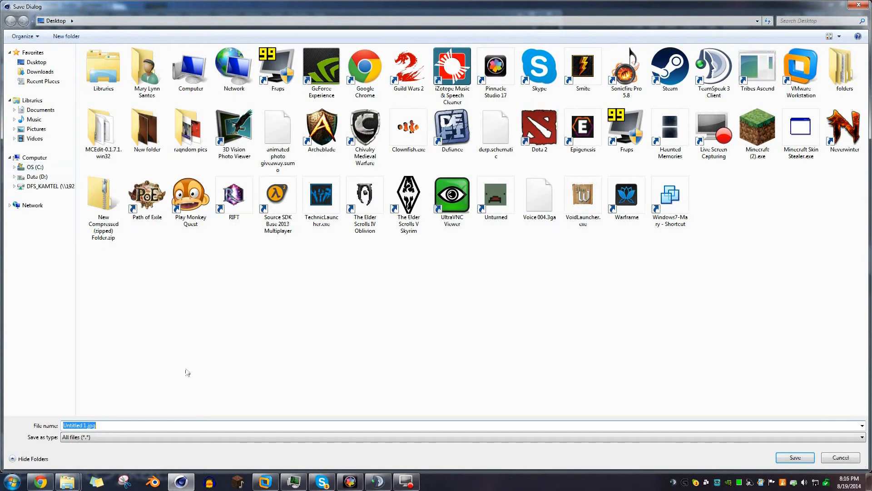
type("channelar")
key("Return")
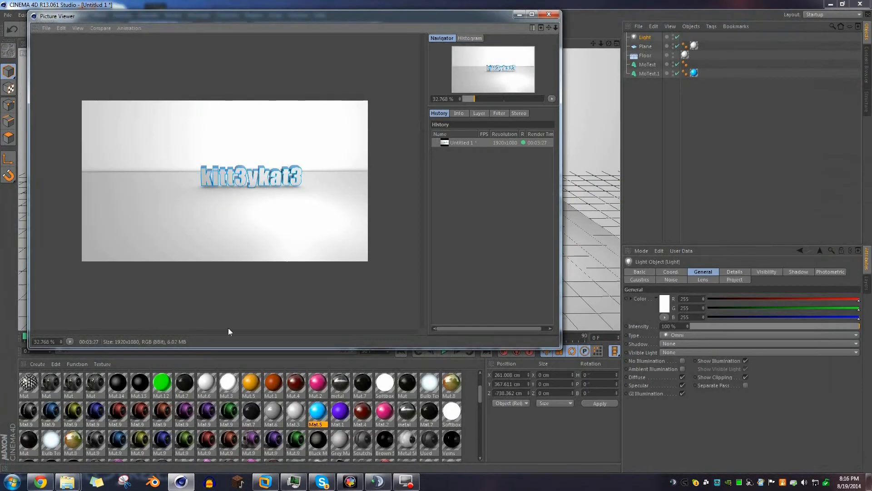
scroll(238, 189, "up", 1)
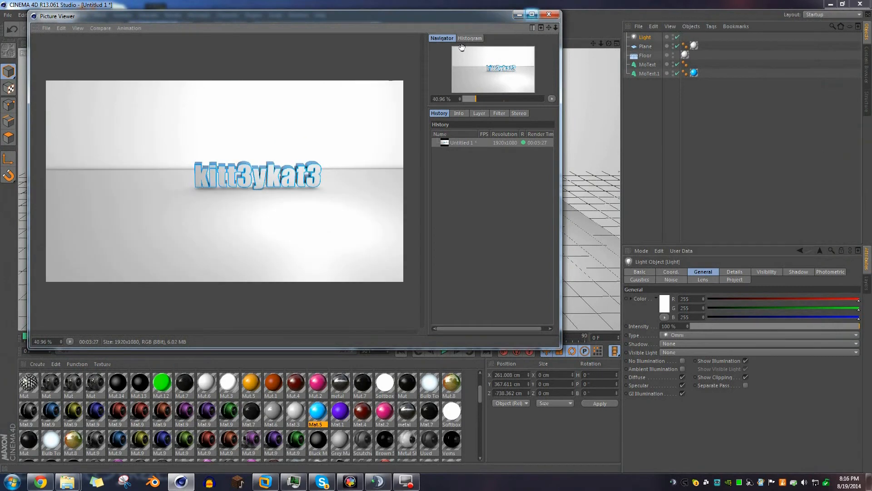
left_click(550, 13)
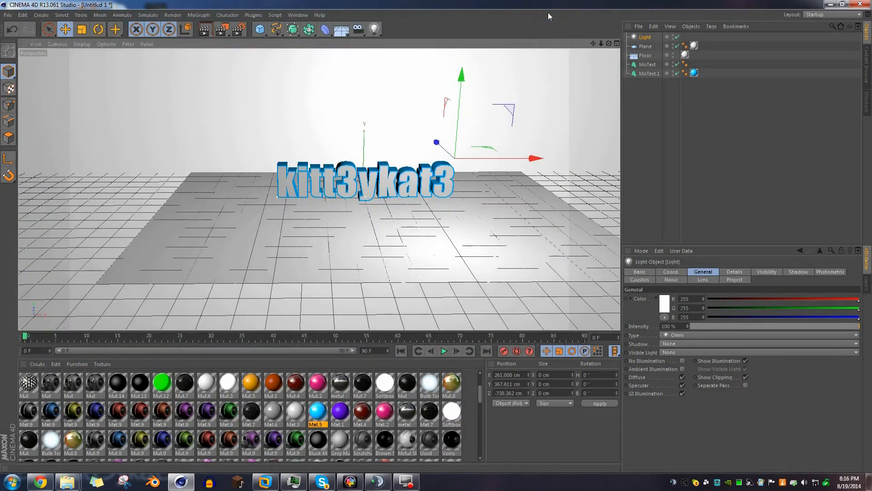
Quit Cinema 4D, saving the project as channelart2 in the Rigs folder
left_click(863, 7)
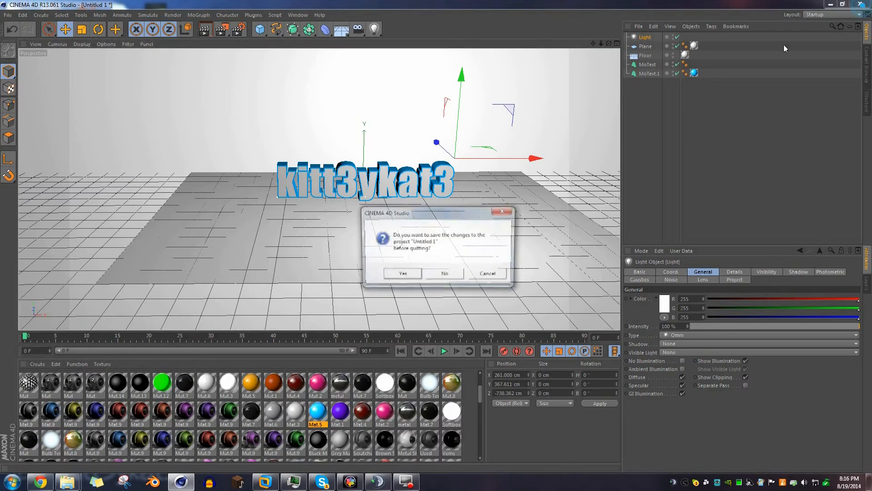
left_click(401, 275)
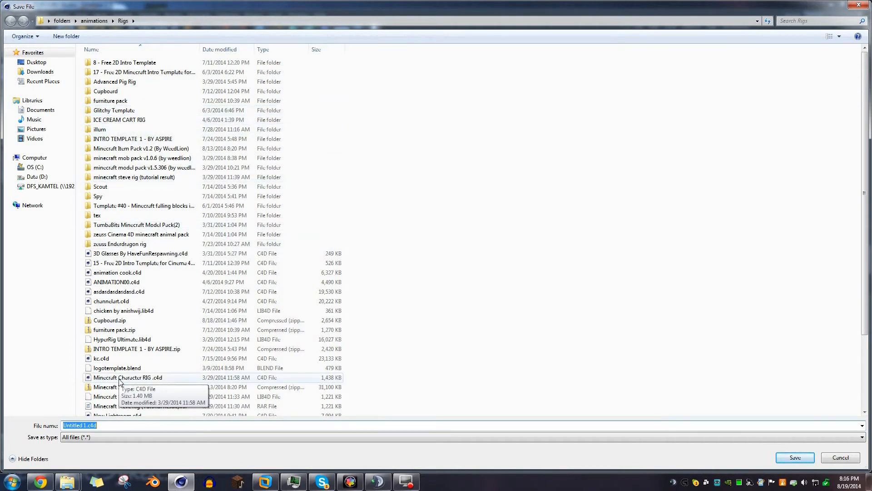
type("channel")
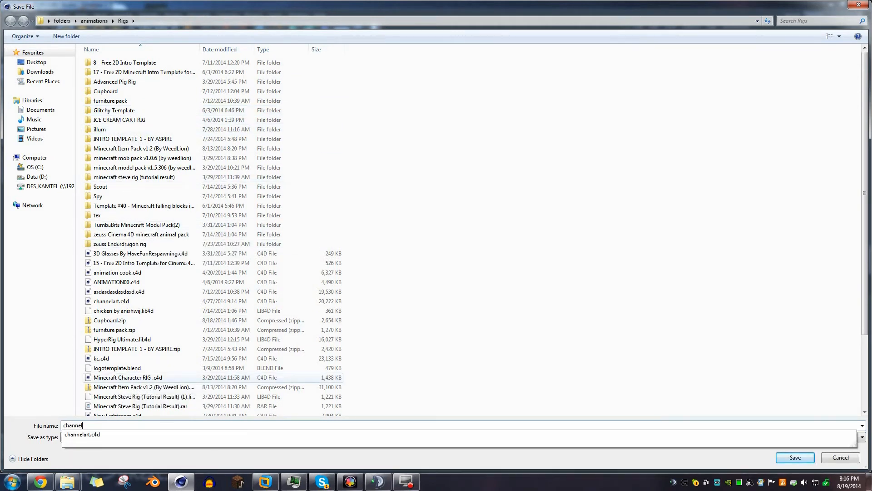
type("art")
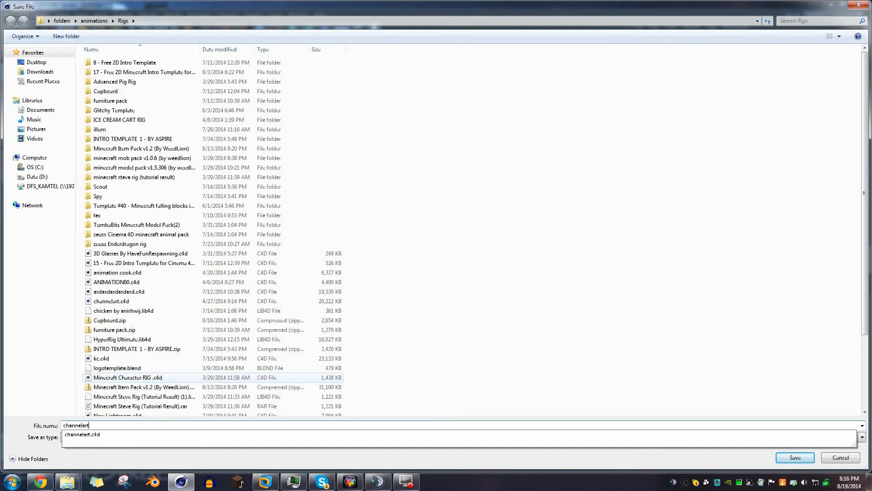
type("2")
key("Return")
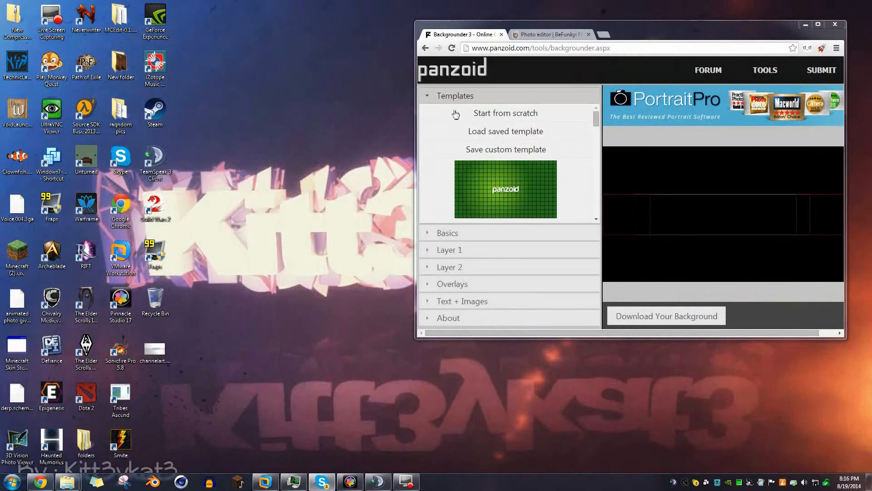
Move the browser window showing Panzoid Backgrounder to the middle of the desktop
left_click_drag(645, 25, 464, 72)
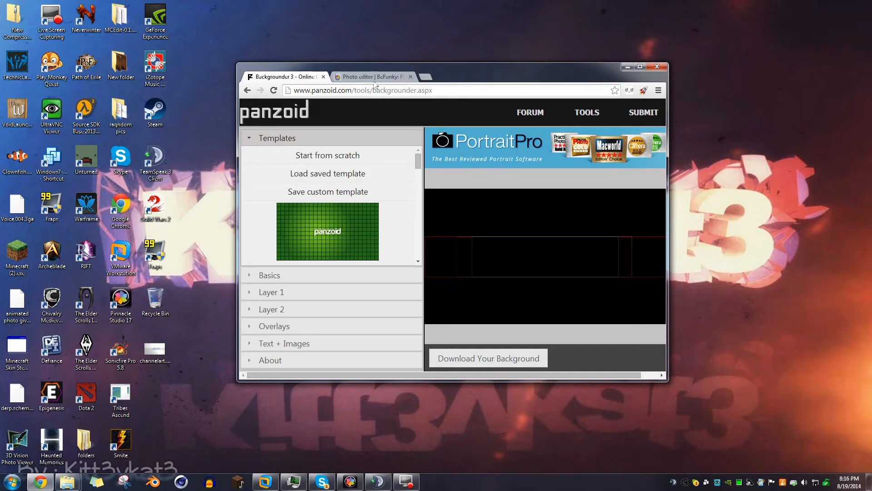
Maximize the browser window, add an image layer to the background, and load channelart.jpg from the Desktop into it
double_click(505, 77)
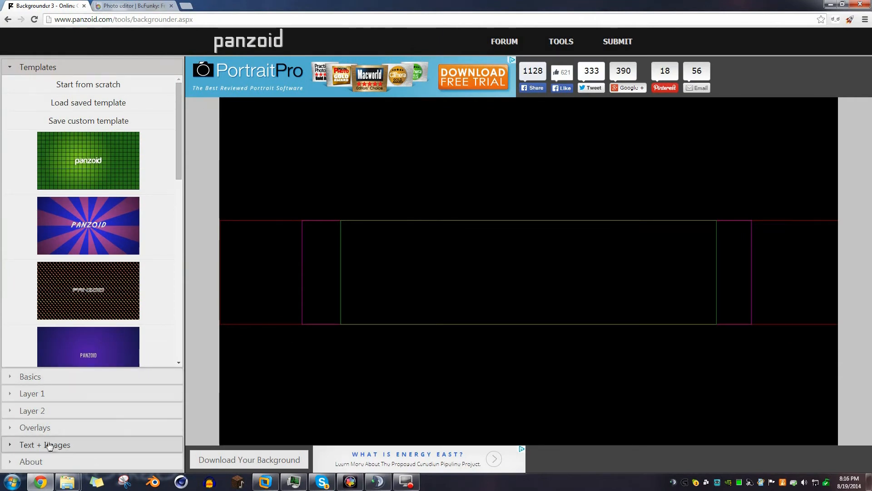
left_click(13, 445)
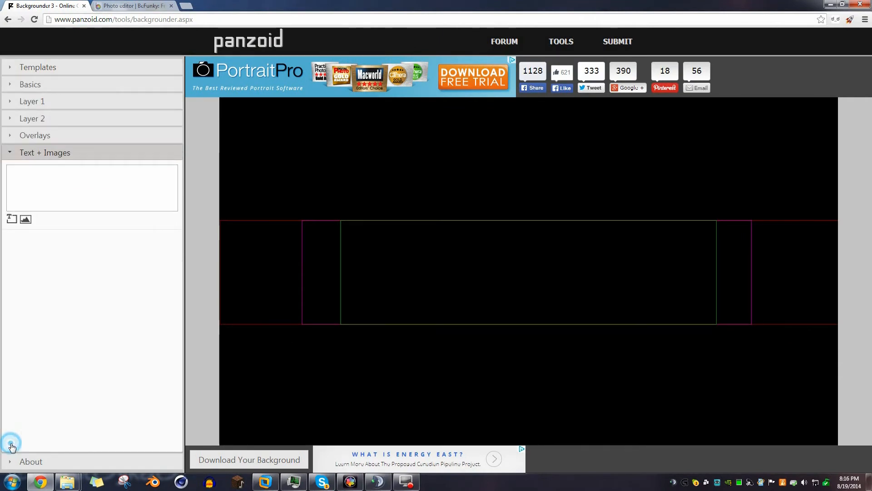
left_click(28, 221)
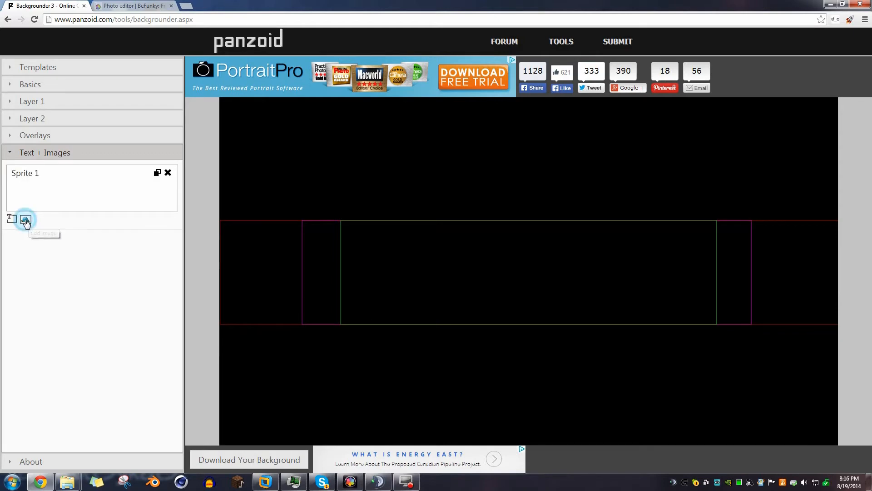
left_click(27, 177)
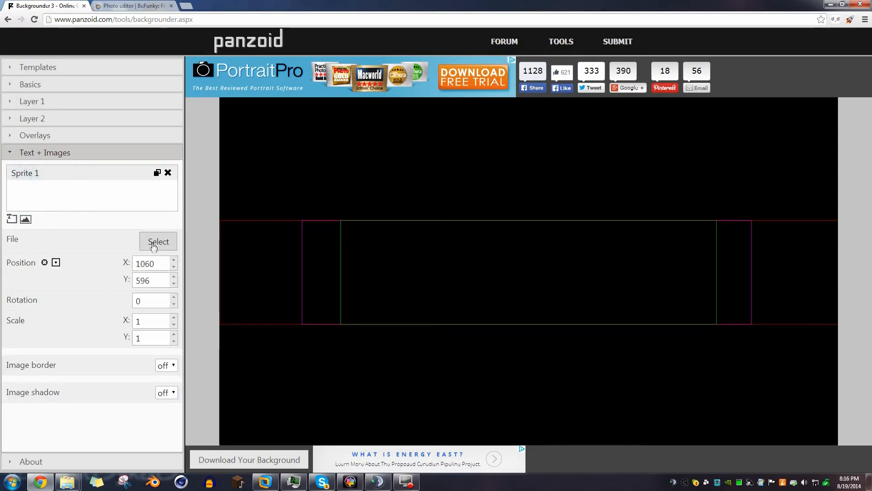
left_click(159, 241)
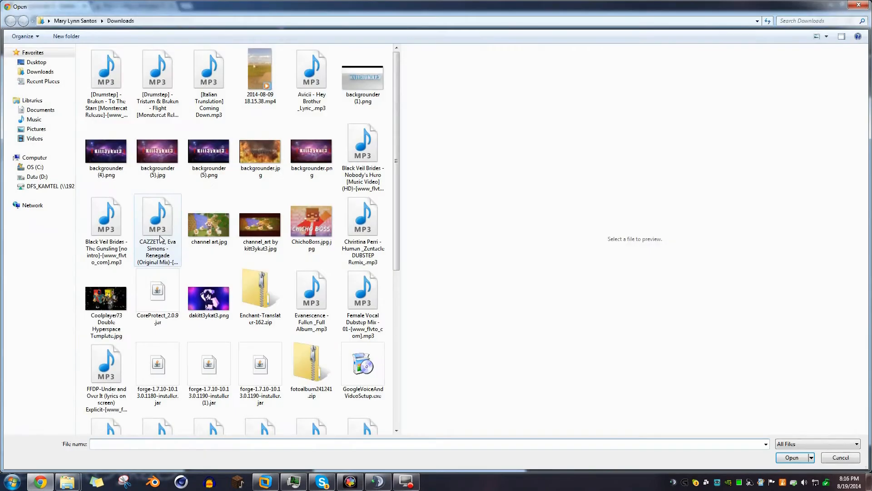
left_click(37, 62)
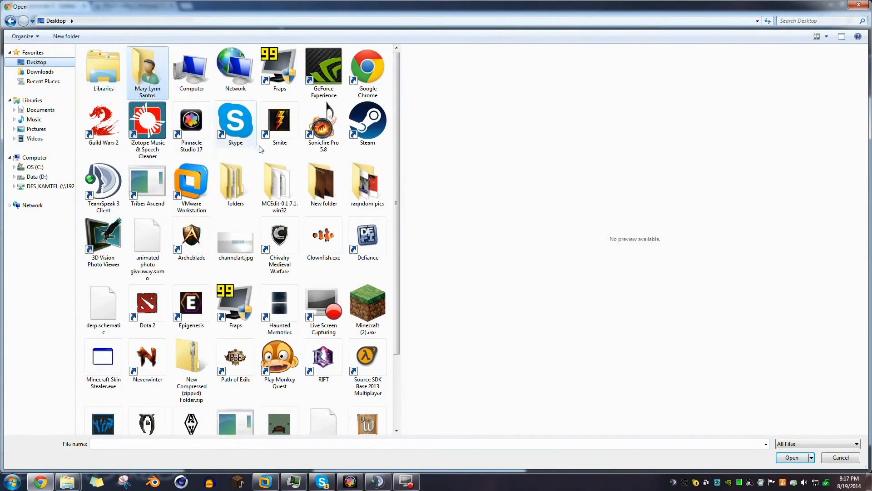
double_click(234, 241)
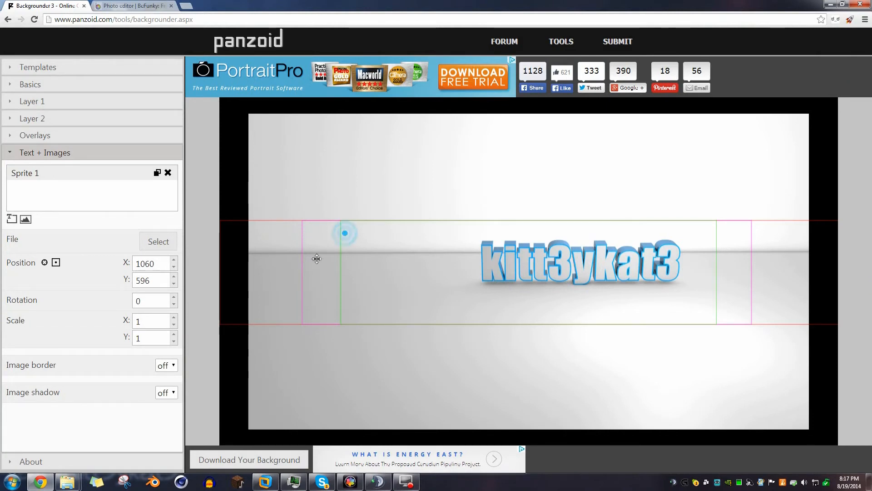
Scale the channelart image to 1.5 in both X and Y
double_click(144, 324)
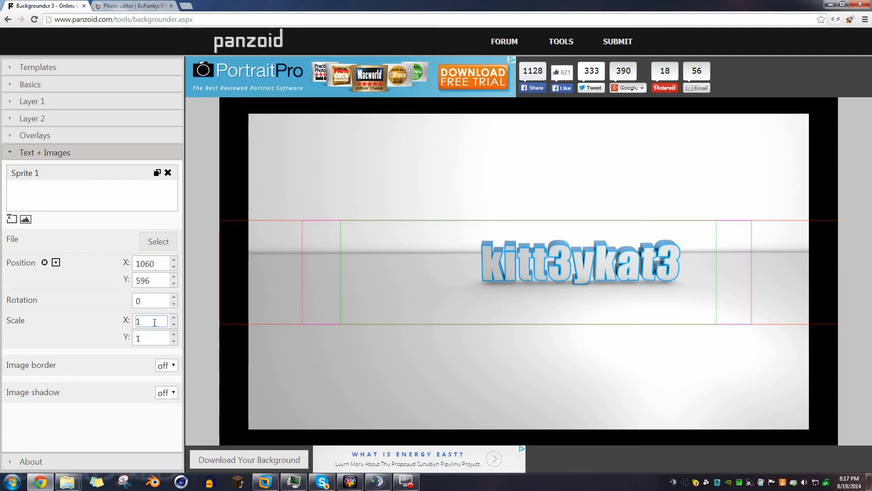
type("2")
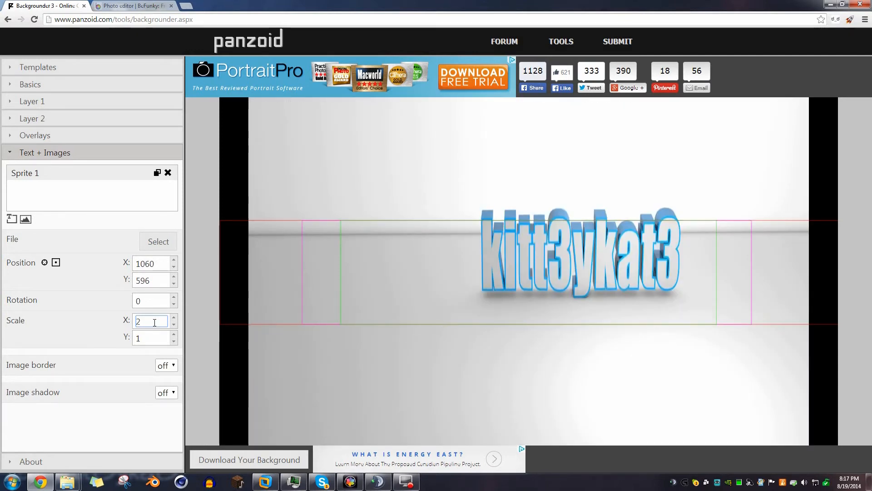
key("BackSpace")
type("1.5")
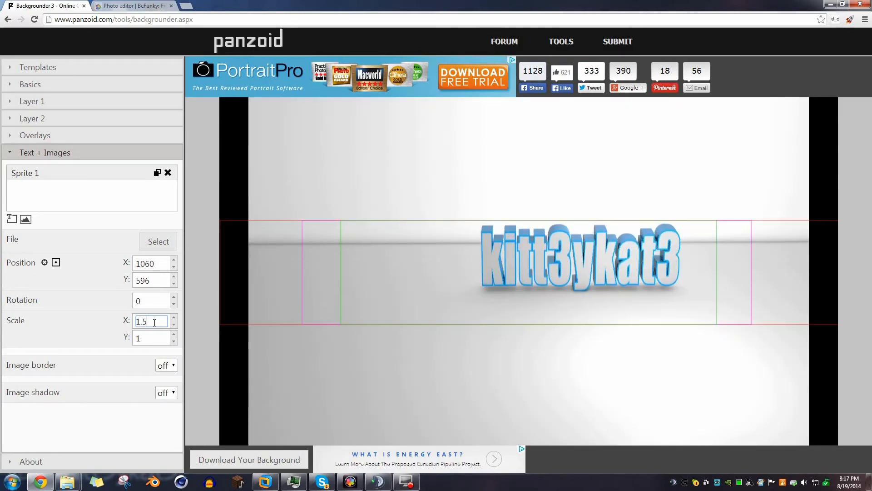
key("BackSpace")
type("05")
key("BackSpace")
key("BackSpace")
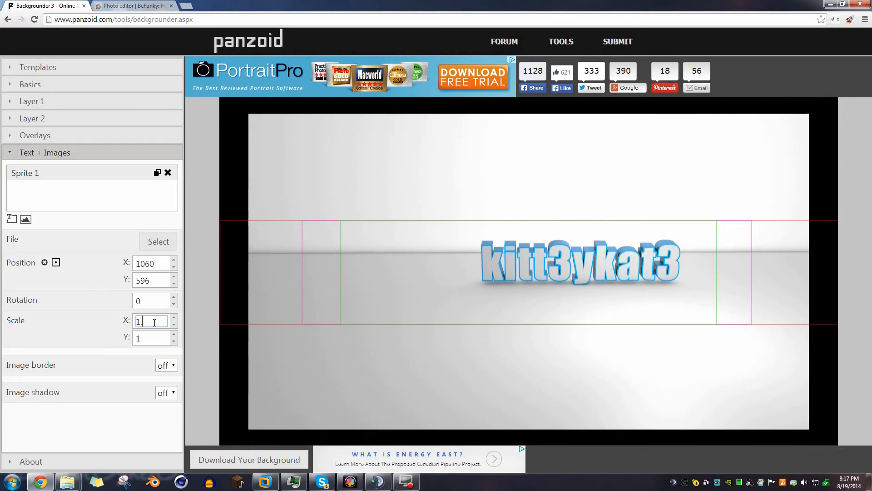
type("5")
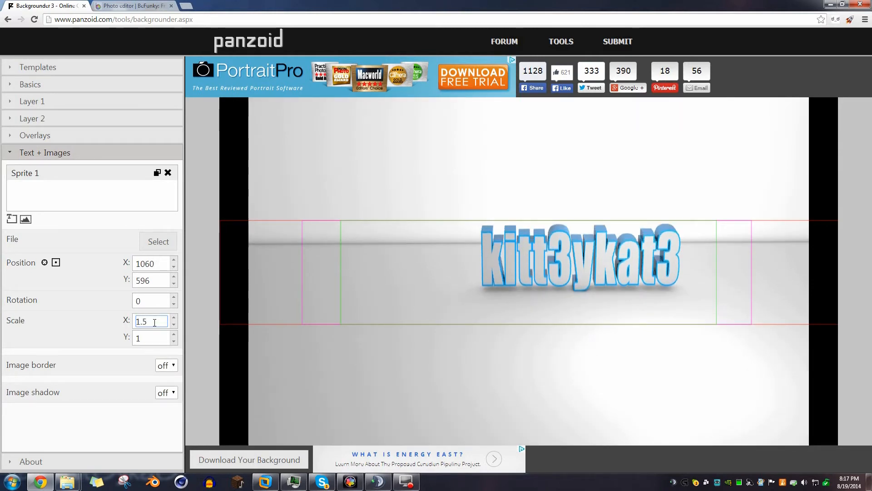
left_click(155, 338)
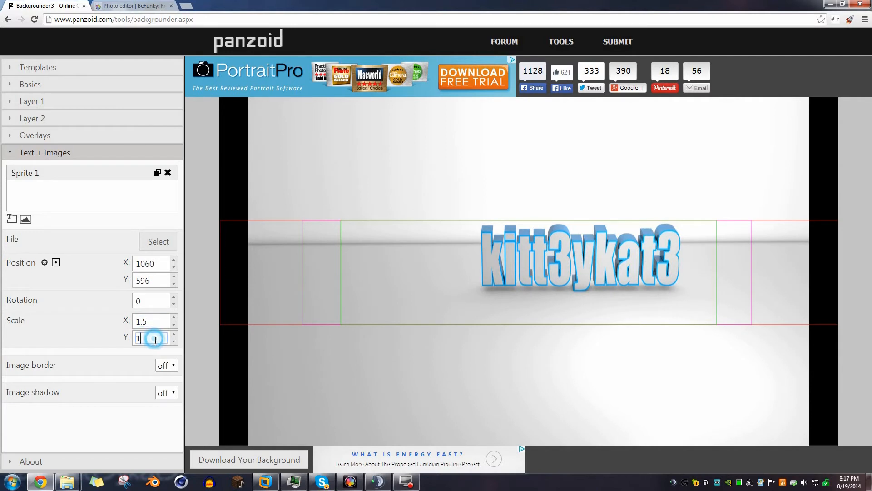
type("5")
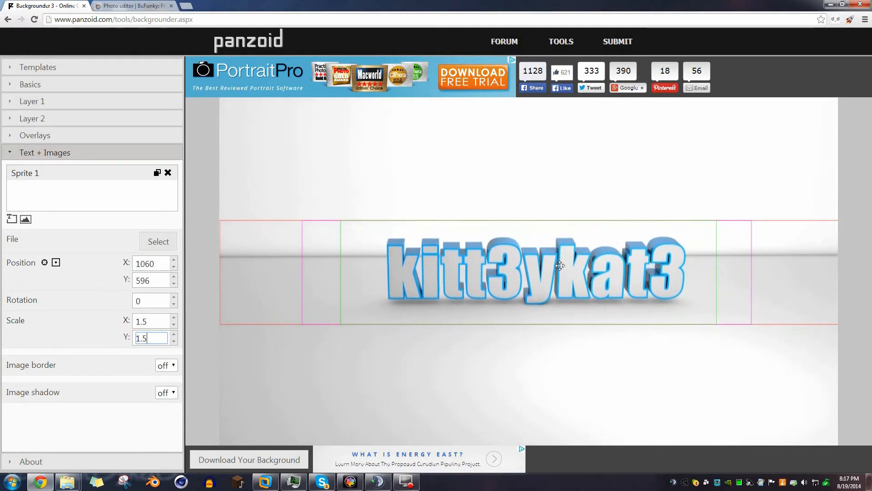
Reposition the image to about X 893, Y 637 and raise its Y scale to 1.7
left_click_drag(560, 259, 526, 275)
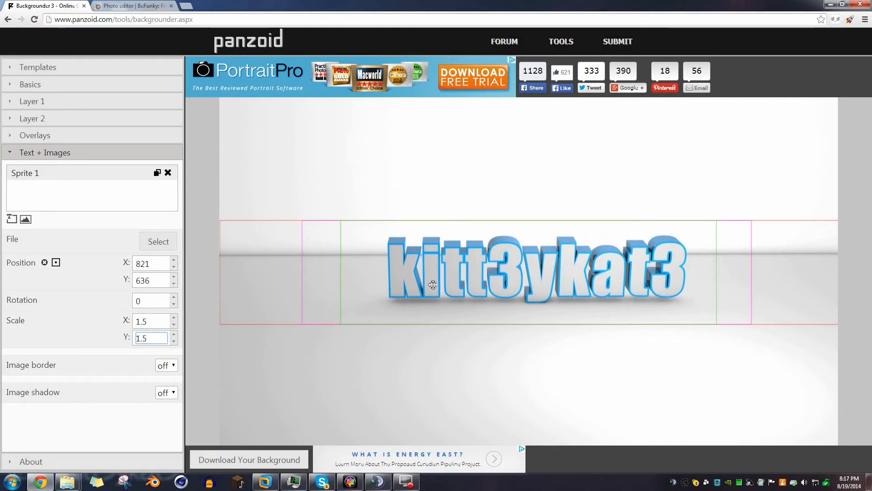
left_click_drag(540, 278, 559, 280)
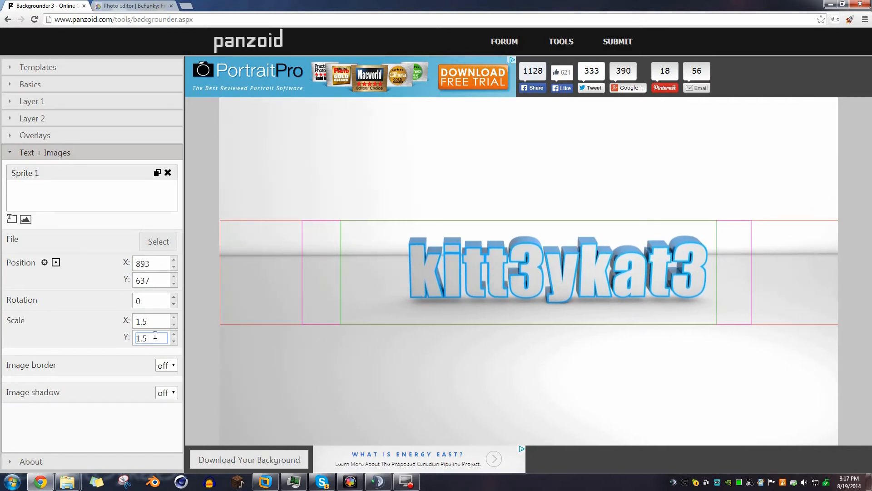
scroll(167, 334, "up", 1)
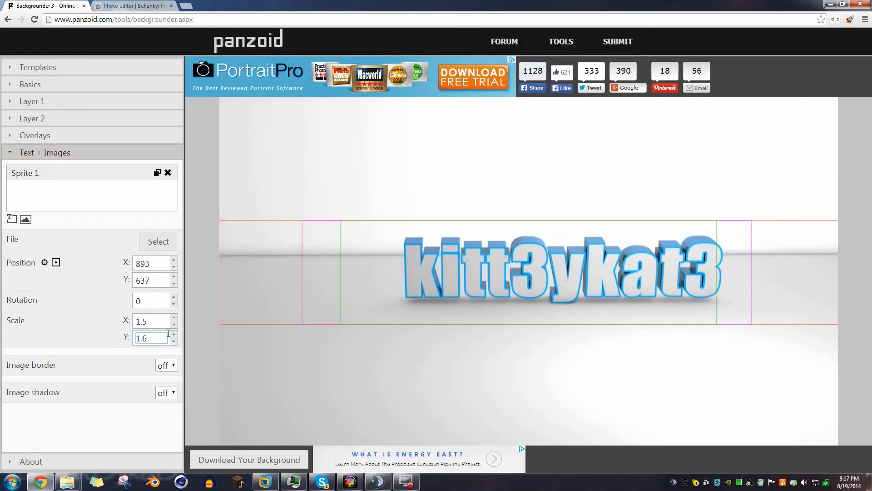
scroll(168, 335, "up", 1)
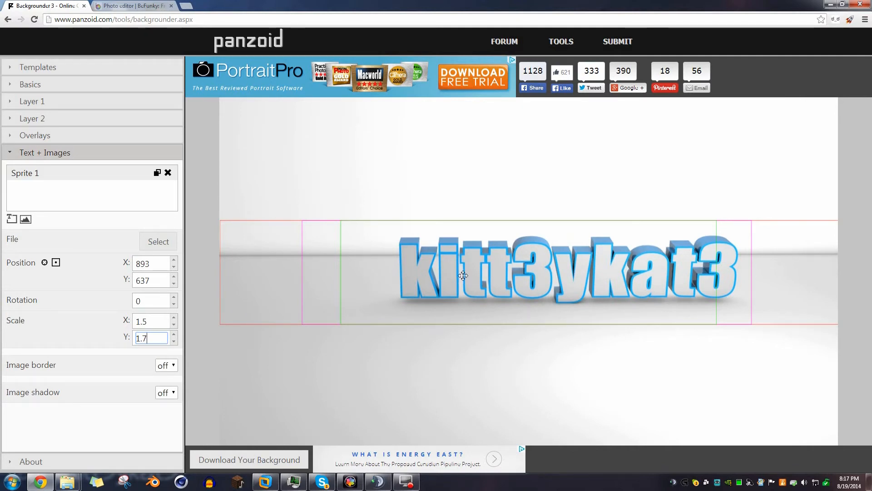
Adjust the image's placement to about X 844, Y 633, centring the kitt3ykat3 text within the guide frames
left_click_drag(463, 276, 438, 265)
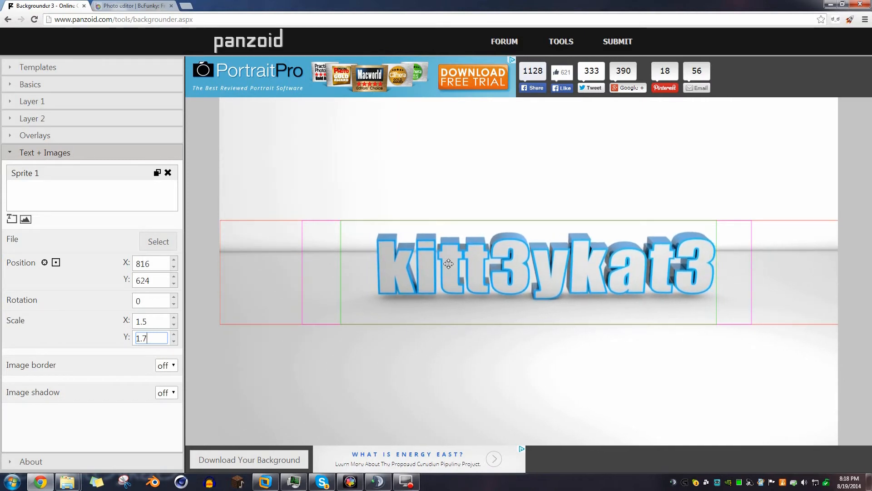
left_click_drag(447, 266, 453, 266)
left_click(475, 272)
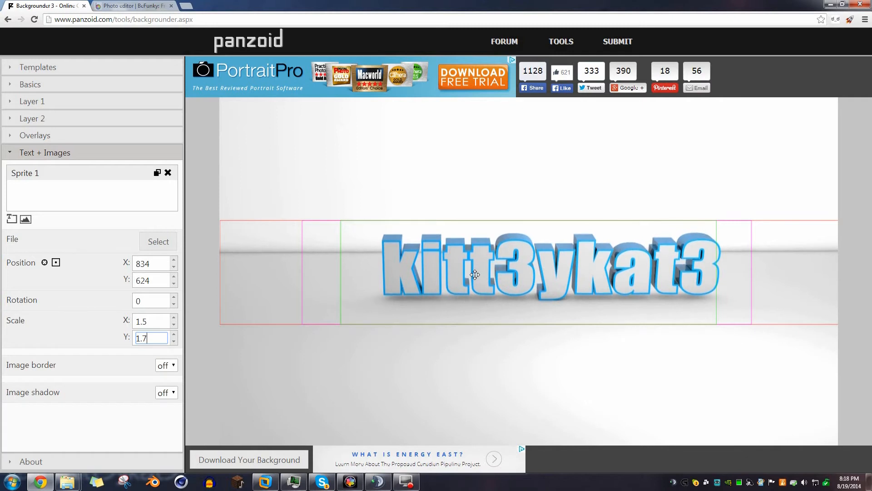
left_click_drag(475, 274, 475, 275)
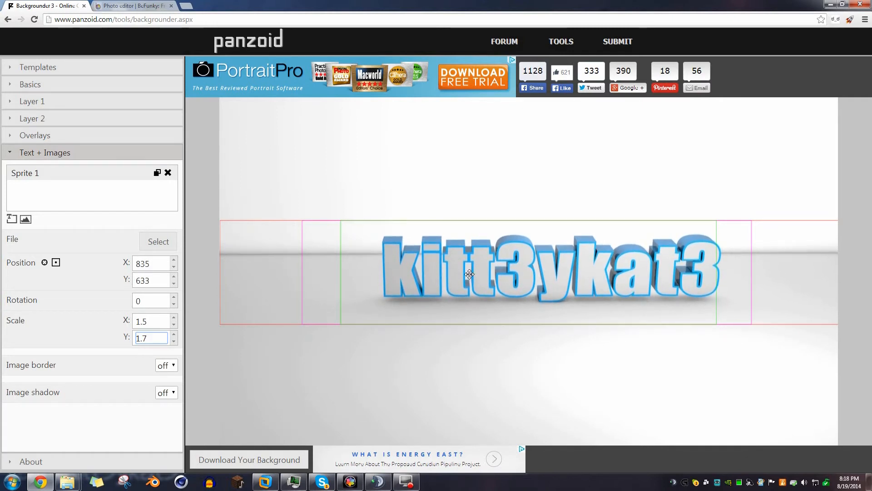
left_click_drag(470, 273, 473, 274)
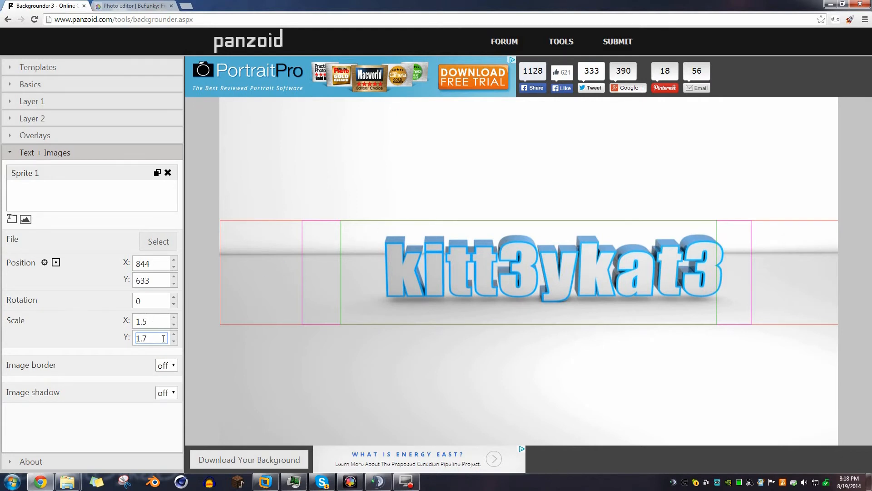
Set the image's Y scale to 1.8 and move it to about X 763, Y 640 so the text fits the green frame
key("BackSpace")
type("9")
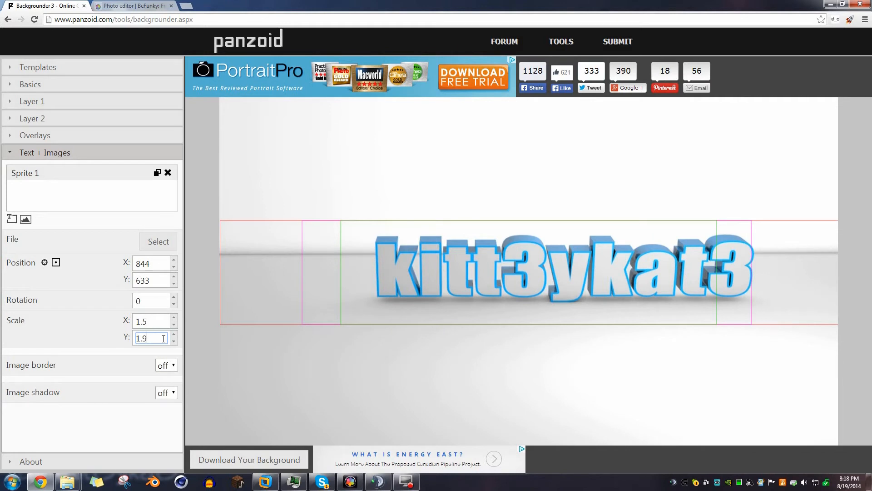
key("BackSpace")
type("8")
left_click_drag(510, 258, 487, 260)
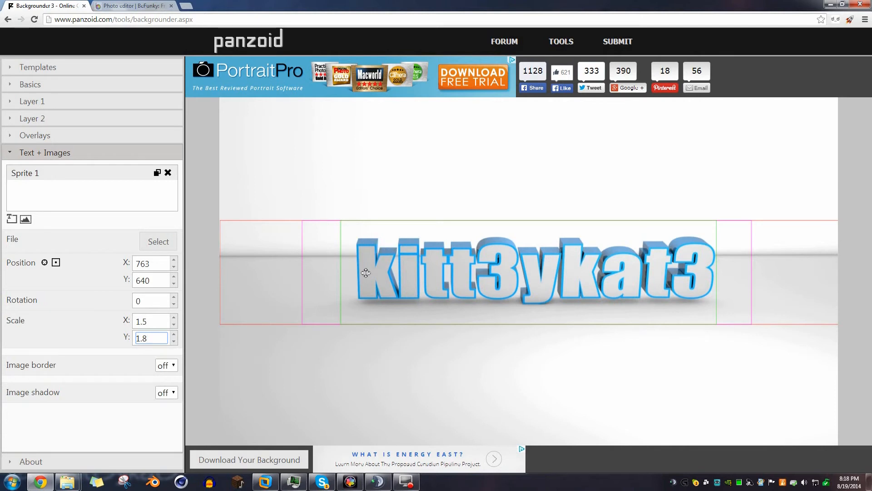
Download the finished background, switch to BeFunky, and open backgrounder (2).png from the Desktop in its photo editor
left_click(275, 460)
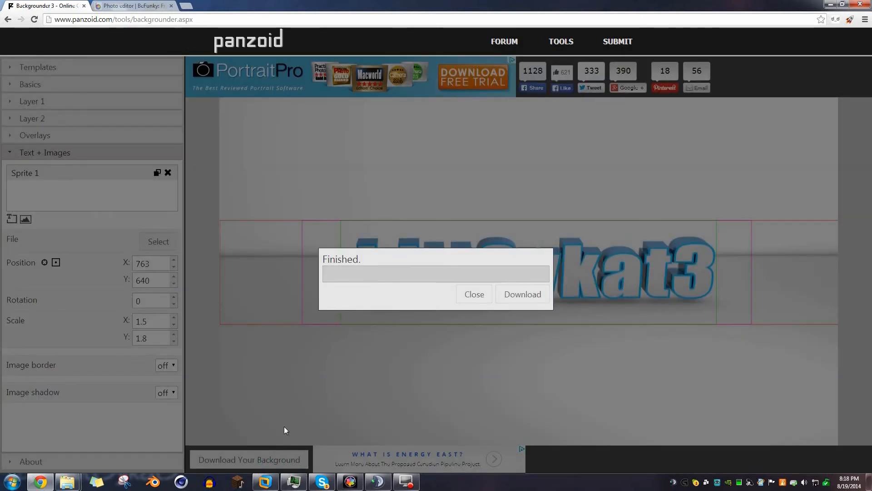
left_click(530, 295)
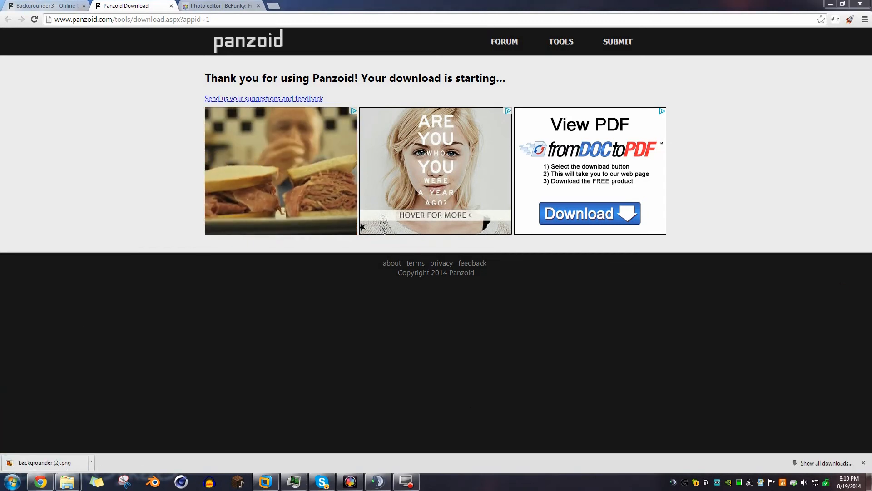
left_click(208, 6)
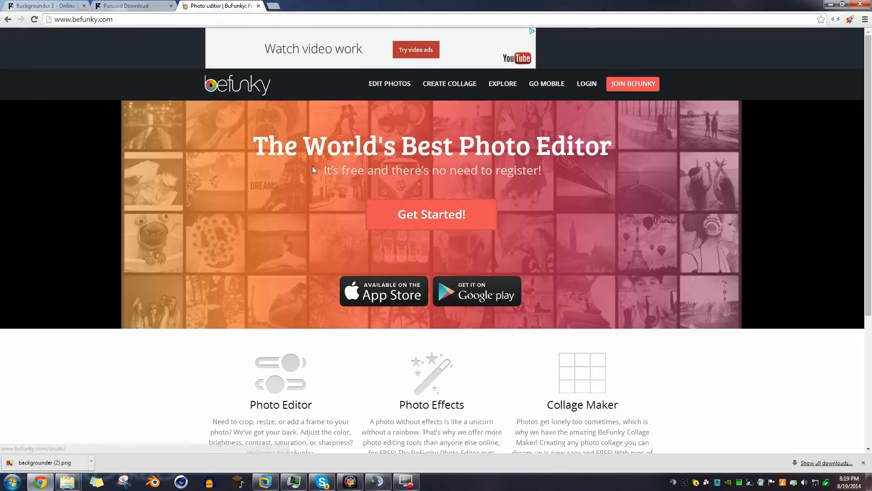
left_click(395, 228)
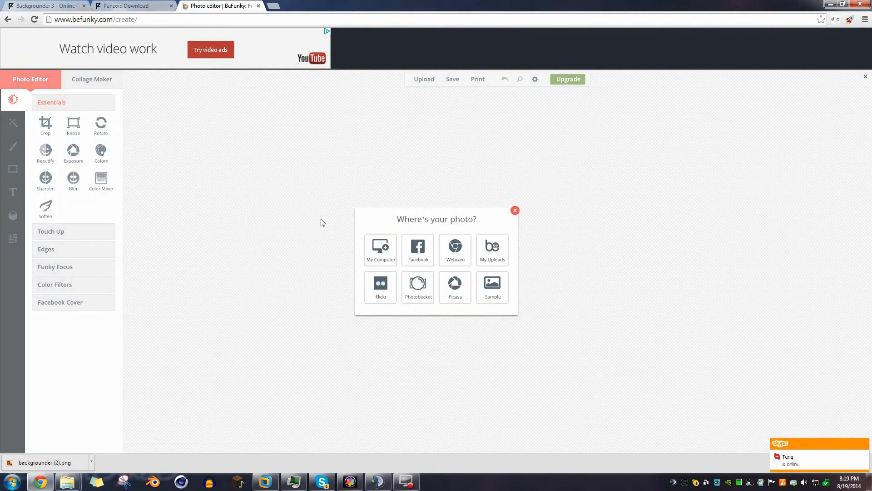
left_click(389, 247)
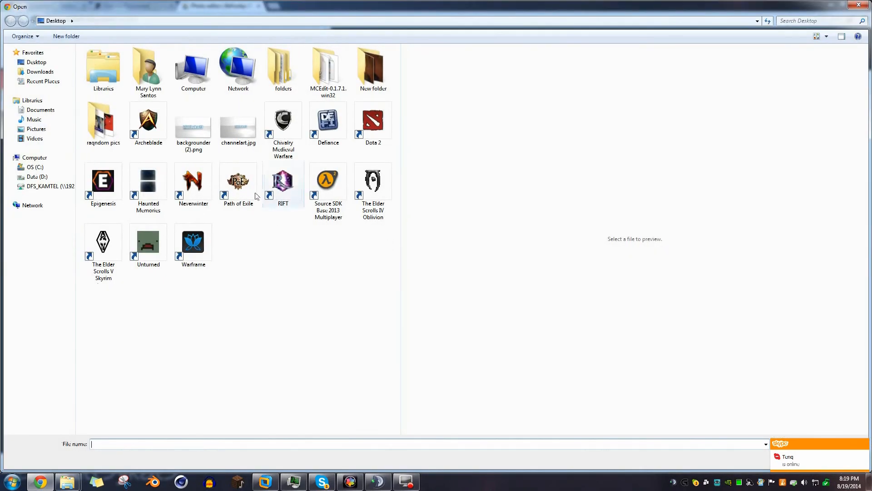
double_click(203, 135)
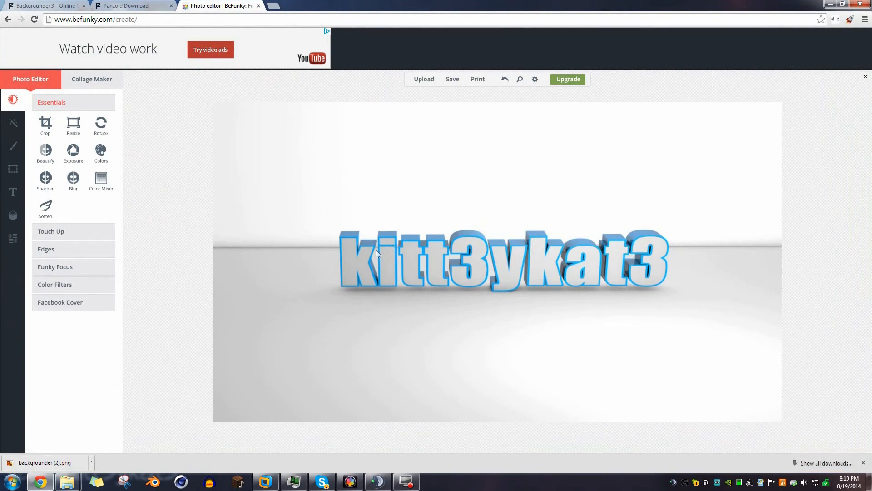
Try the Chromatic 1 effect on the image at a reduced effect amount and discard it
left_click(12, 132)
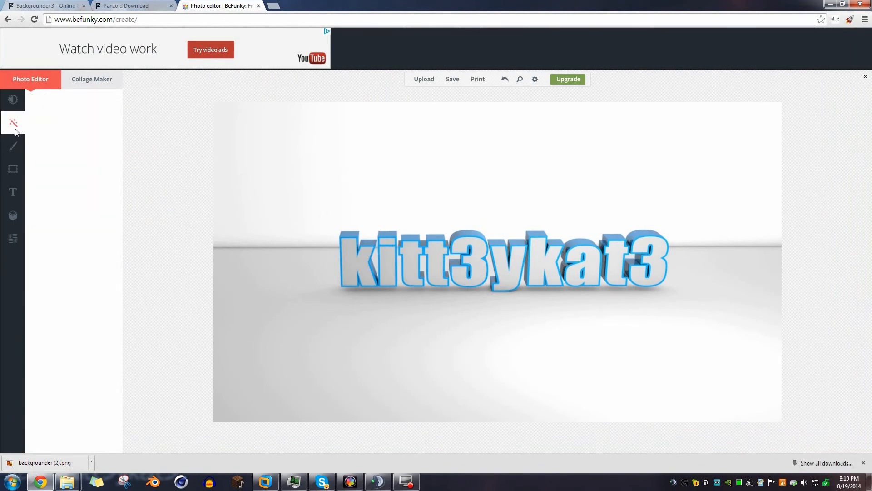
left_click(50, 145)
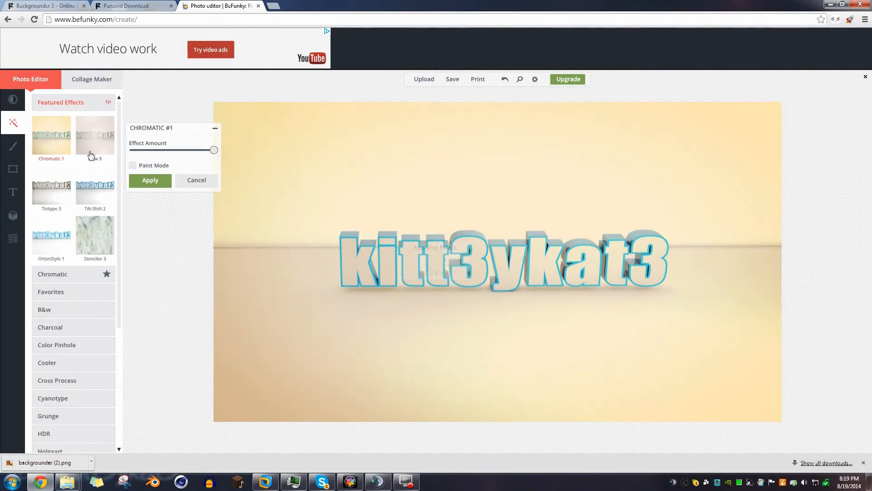
left_click(155, 151)
left_click_drag(156, 153, 169, 153)
left_click(195, 180)
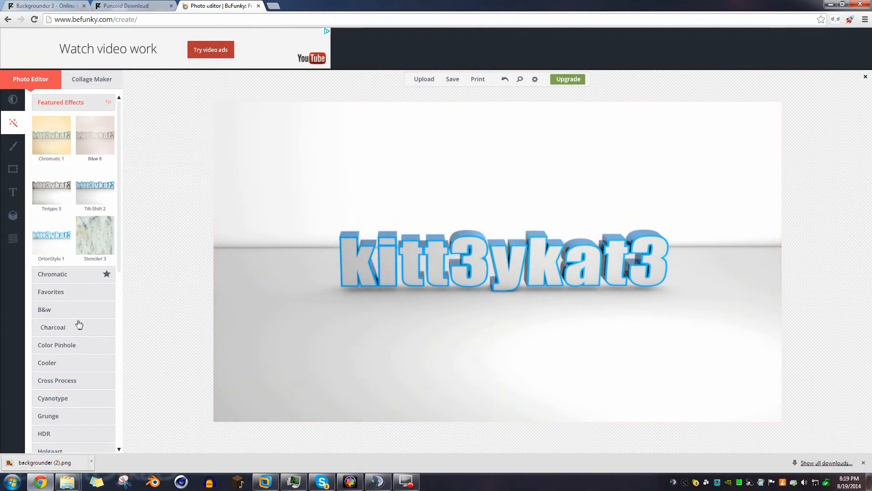
Compare the Chromatic effects on the image and apply Chromatic 8 at the full effect amount
left_click(80, 274)
left_click(93, 160)
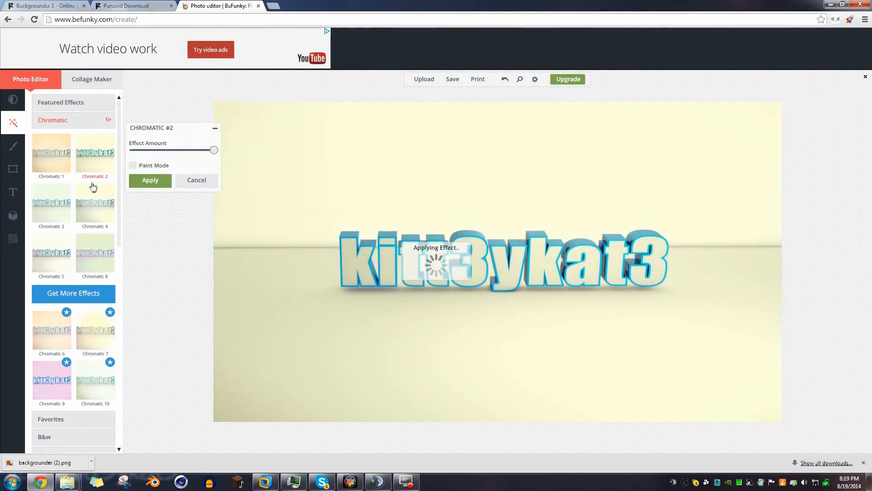
left_click(98, 207)
left_click(98, 252)
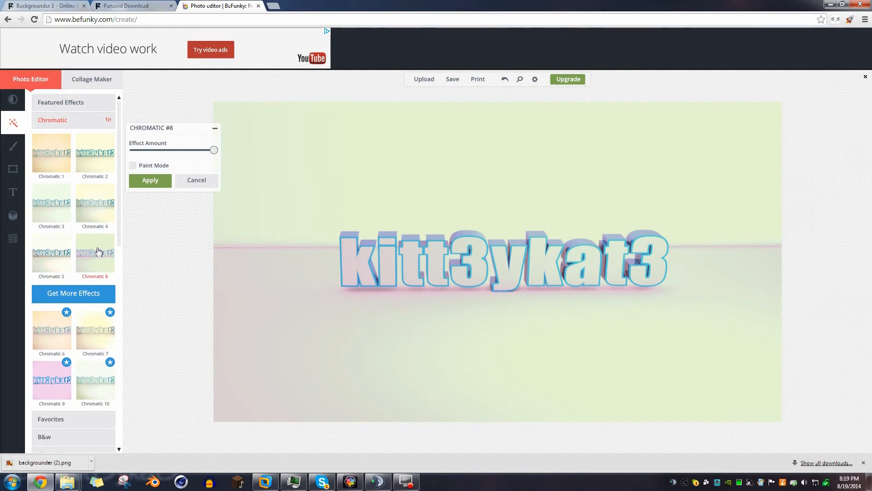
mouse_move(214, 150)
left_mouse_down()
mouse_move(192, 154)
mouse_move(218, 152)
left_mouse_up()
mouse_move(215, 153)
left_mouse_down()
mouse_move(173, 152)
mouse_move(225, 154)
left_mouse_up()
left_click(157, 181)
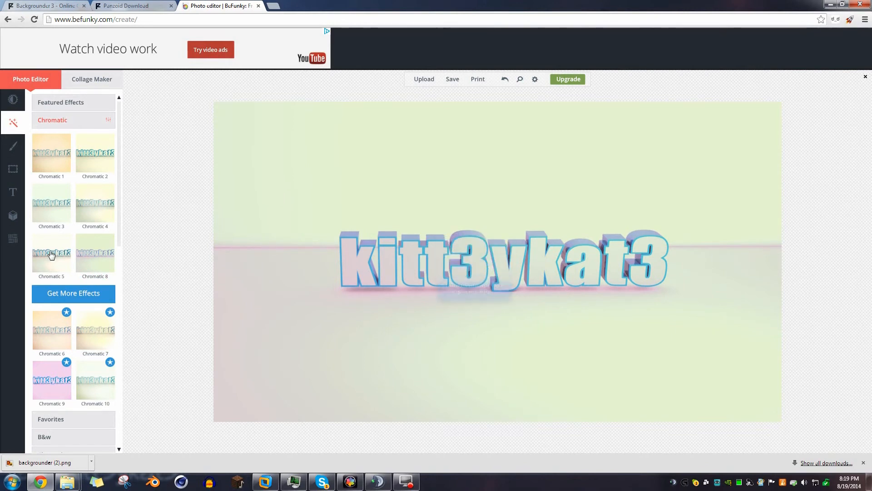
Add a text item in the Reddressed font reading "BY :kitt3ykat3"
left_click(13, 193)
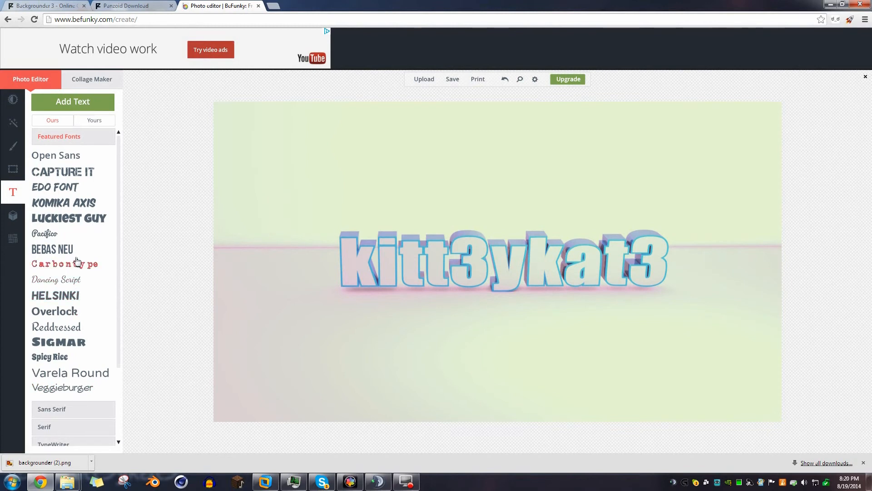
left_click(72, 328)
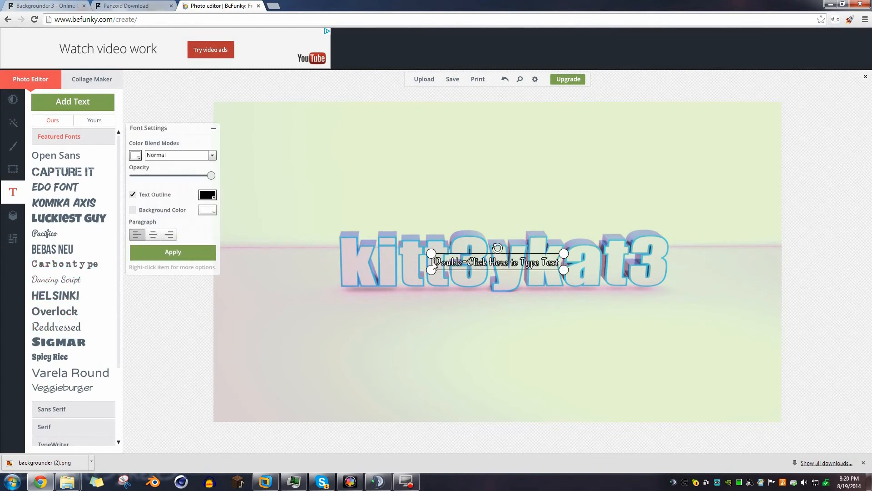
double_click(472, 266)
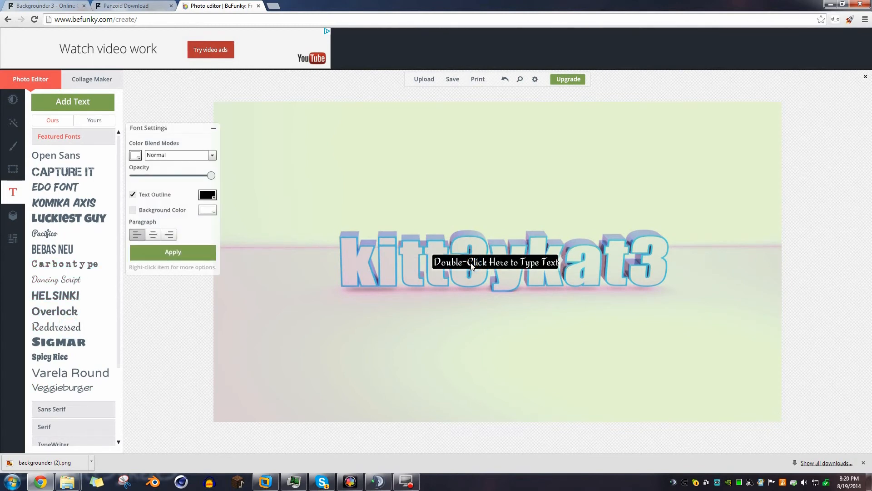
type("By")
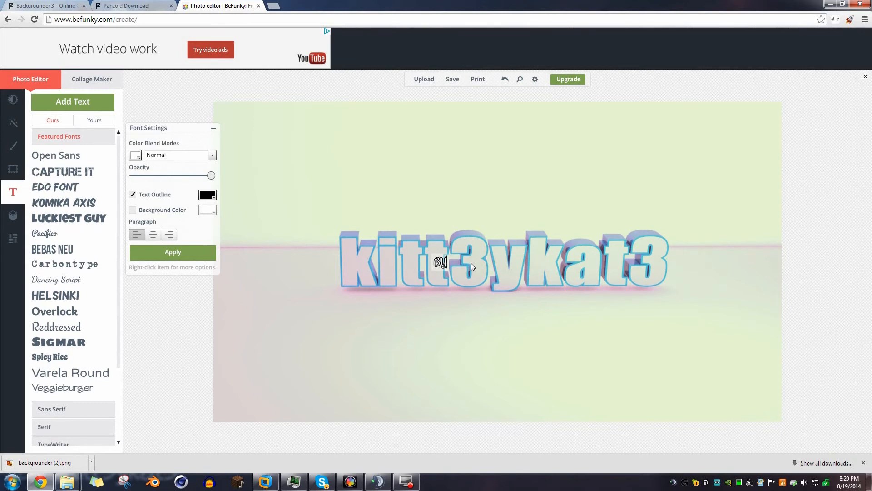
type(" :kitt3ykat3")
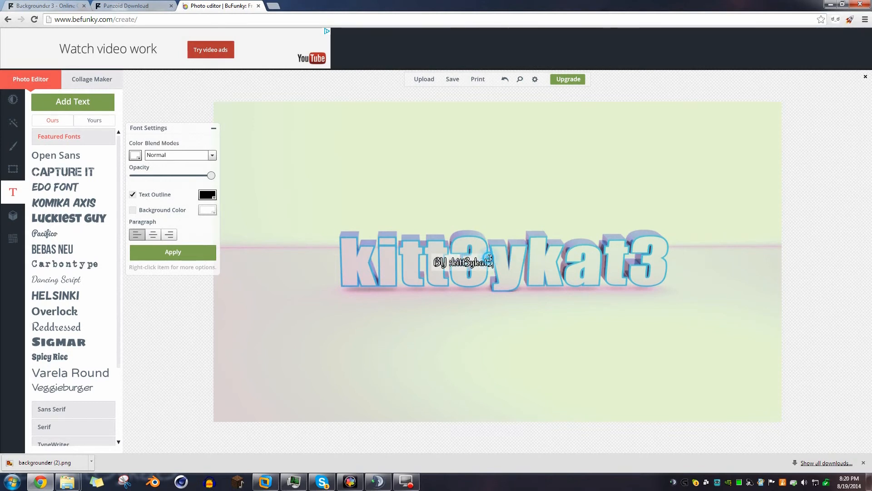
Enlarge the "BY :kitt3ykat3" text slightly and place it below the left end of the large kitt3ykat3 lettering
left_click_drag(500, 255, 517, 249)
left_click_drag(465, 262, 334, 302)
left_click_drag(390, 288, 313, 301)
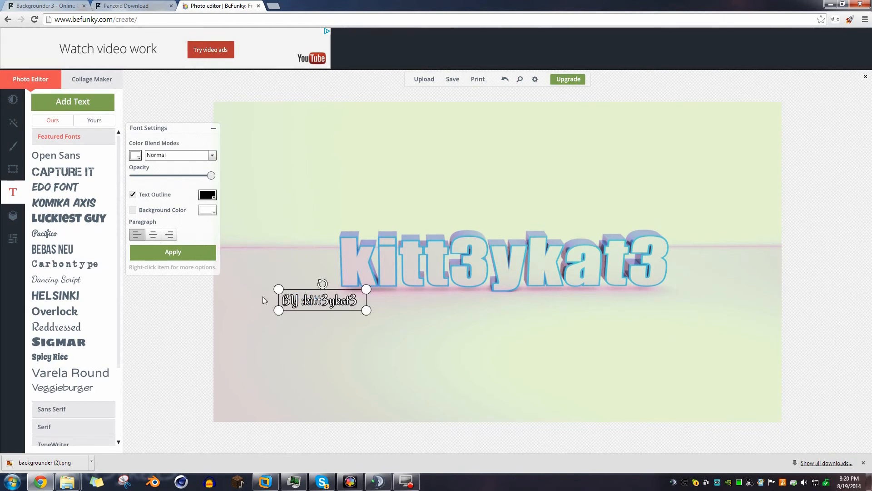
Lower the credit text's opacity to about half and apply the text to the image
mouse_move(162, 176)
left_mouse_down()
mouse_move(170, 178)
mouse_move(162, 176)
left_mouse_up()
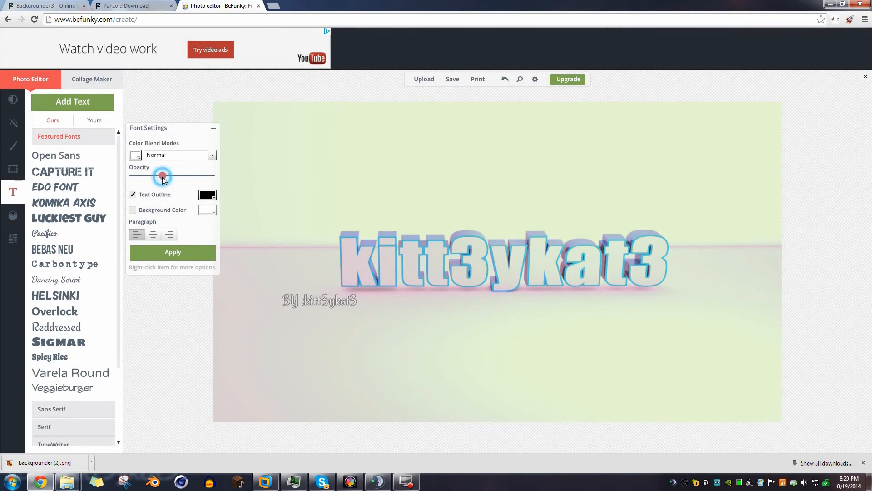
left_click_drag(162, 176, 170, 175)
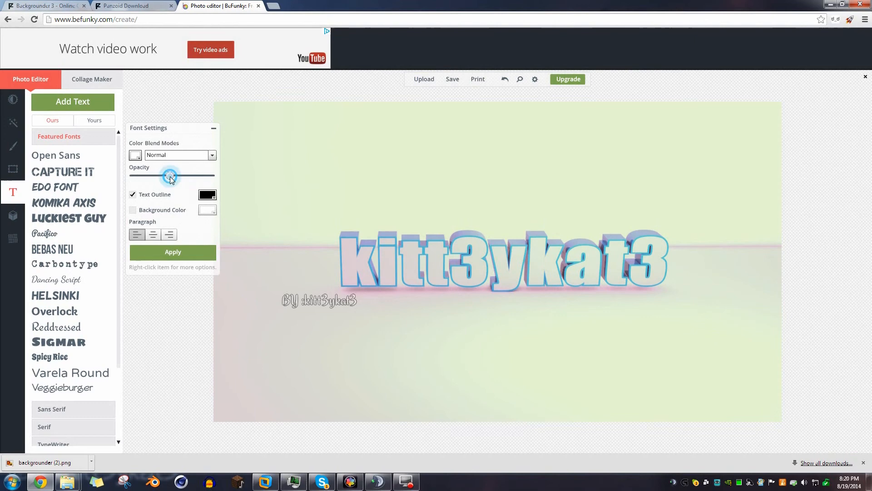
left_click(177, 260)
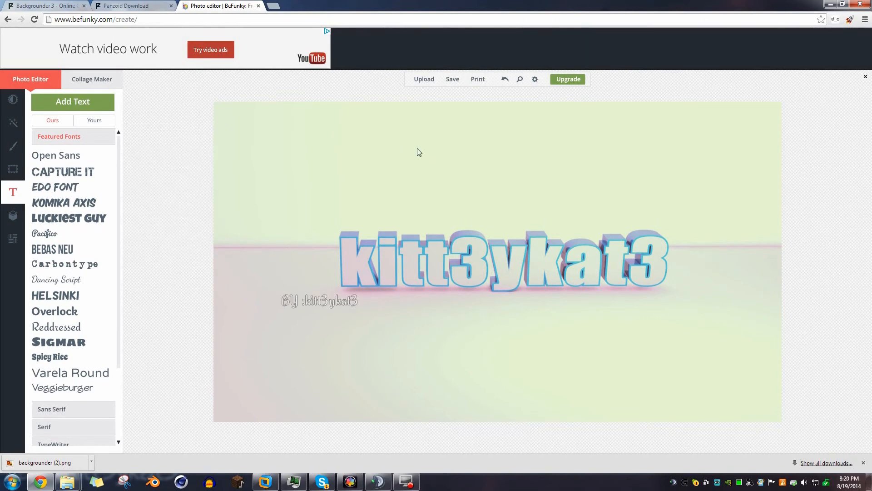
Save the edited image to the Desktop, replacing the existing backgrounder (2).png
left_click(451, 80)
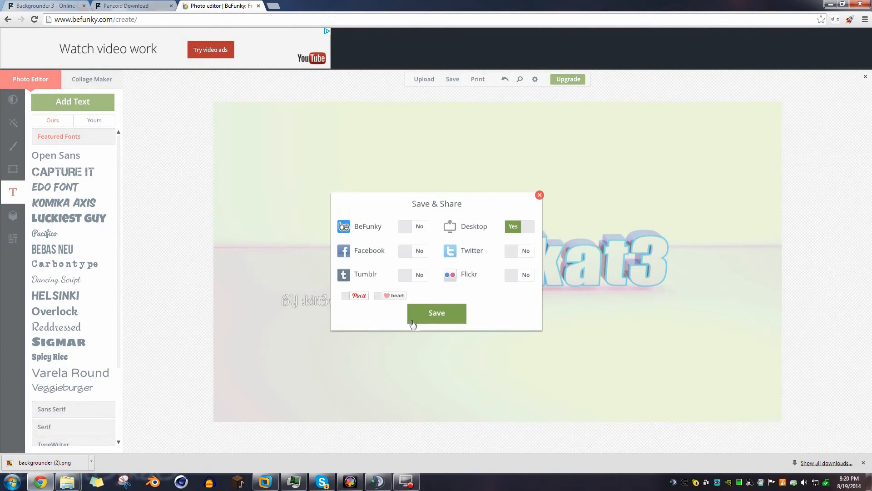
left_click(422, 314)
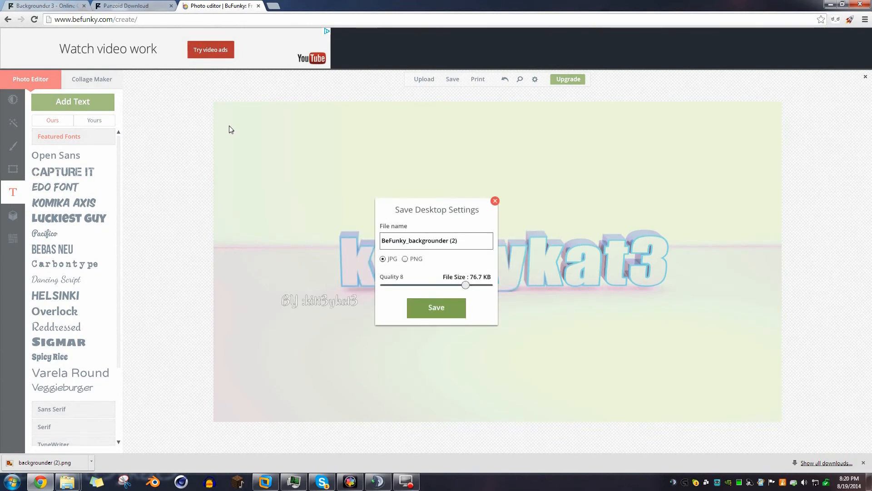
left_click(422, 308)
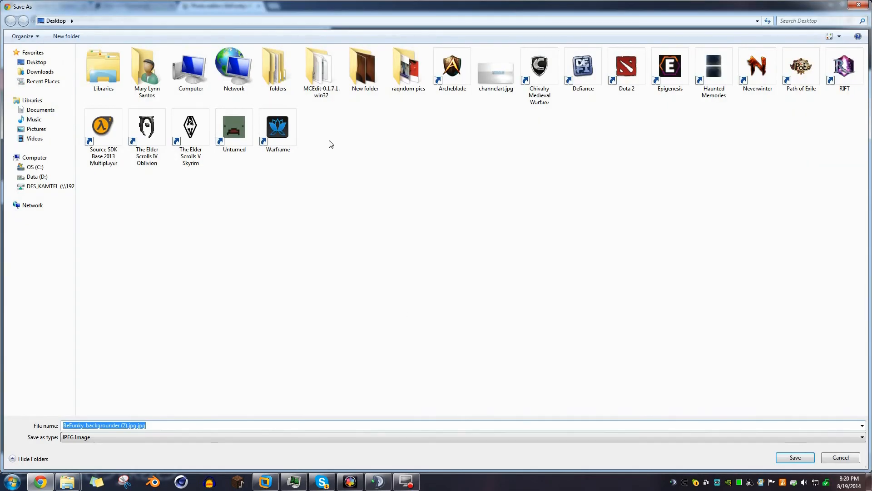
left_click(120, 437)
left_click(109, 453)
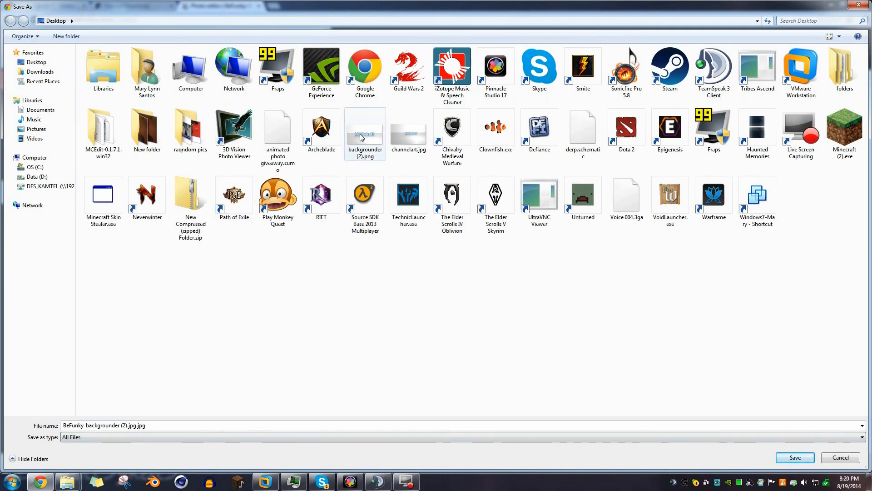
double_click(362, 137)
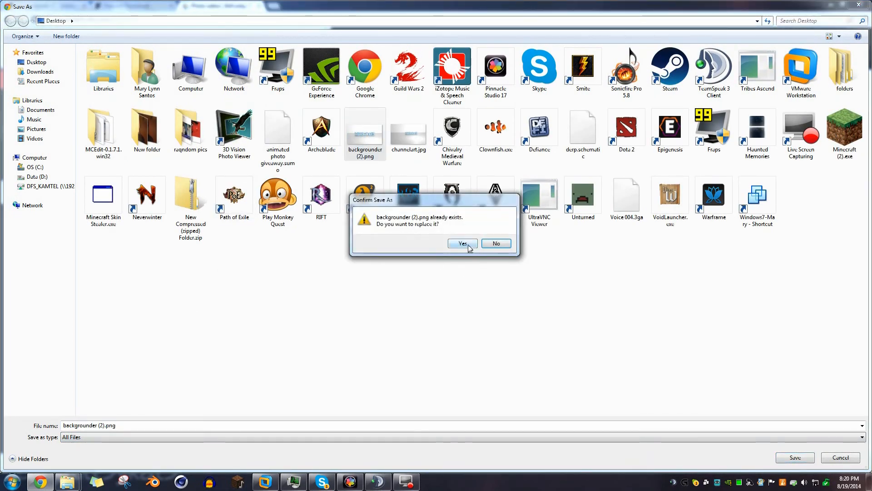
left_click(463, 243)
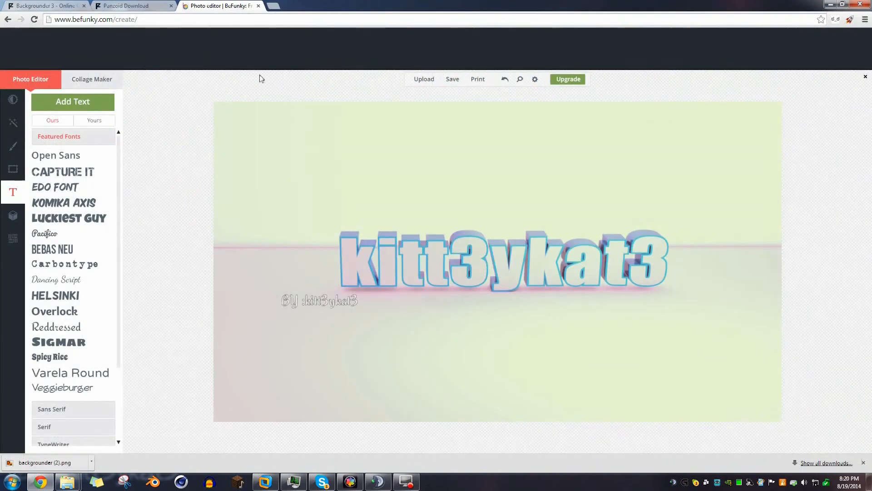
Switch to YouTube in a new tab and open the channel art editor for the kitt3ykat3 channel
left_click(276, 7)
type("you")
key("Down")
key("Return")
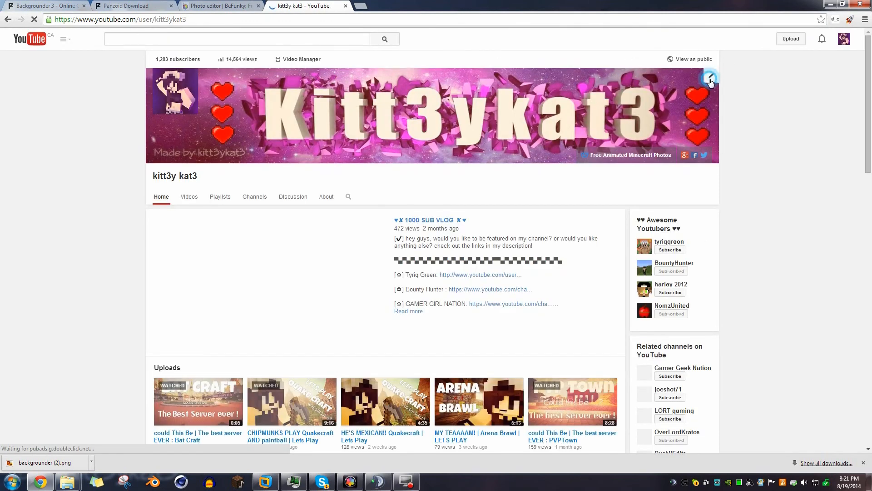
left_click(712, 76)
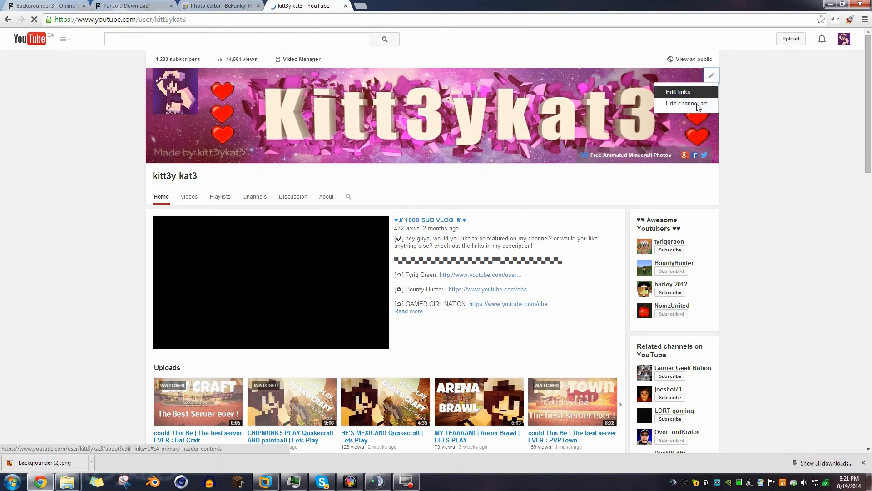
left_click(691, 104)
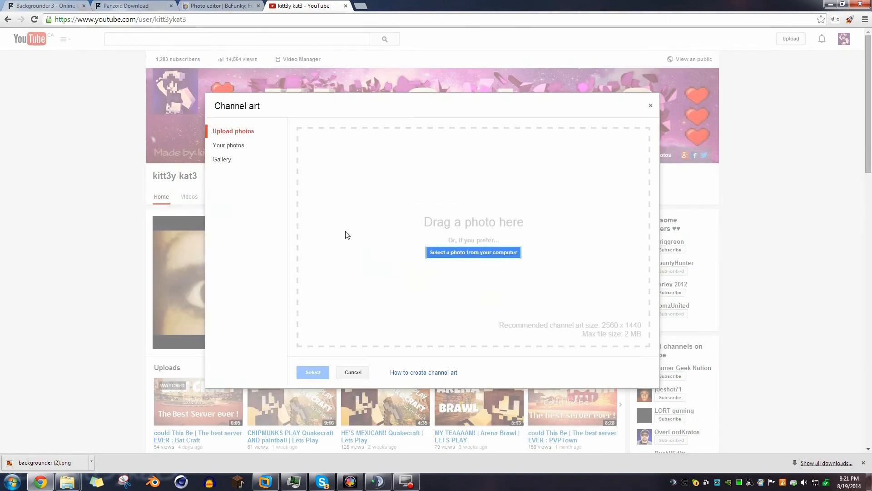
Upload backgrounder (2).png from the Desktop as the channel art photo
left_click(434, 253)
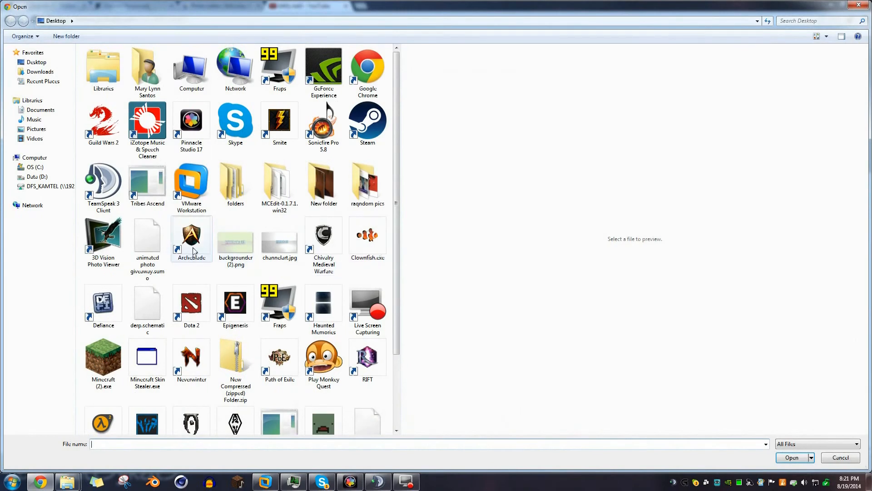
left_click(239, 248)
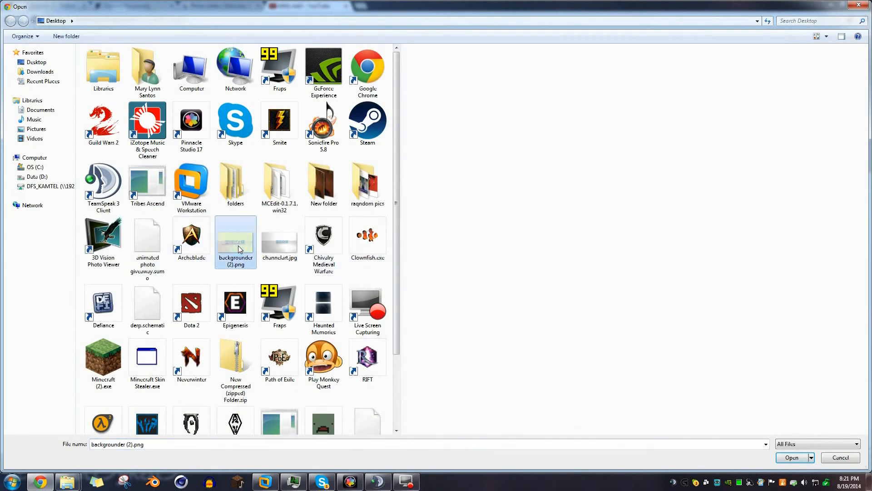
double_click(239, 248)
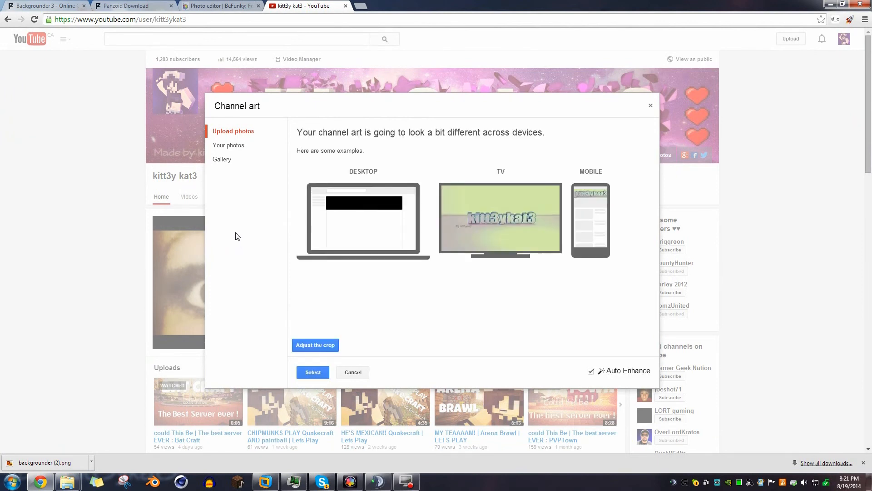
Trim the banner's crop slightly at its lower-left corner, check the devices preview, and set the image as the channel art
left_click(315, 342)
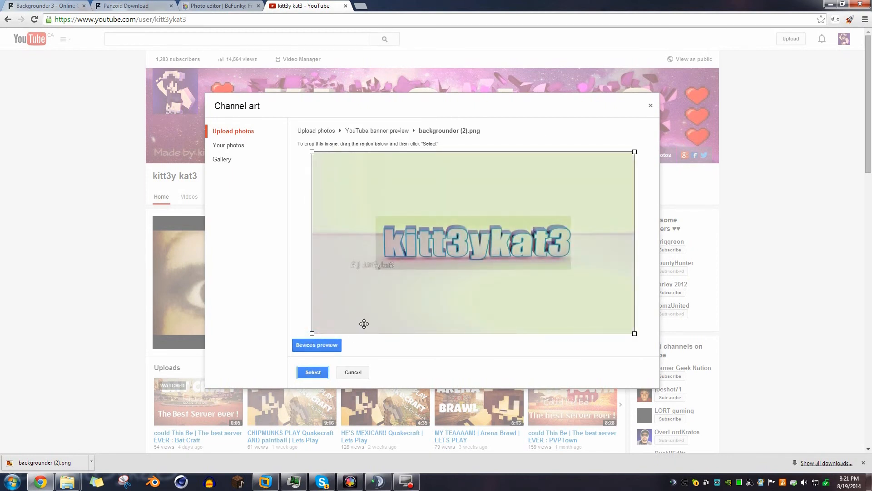
left_click_drag(314, 331, 320, 327)
left_click(323, 328)
left_click(313, 345)
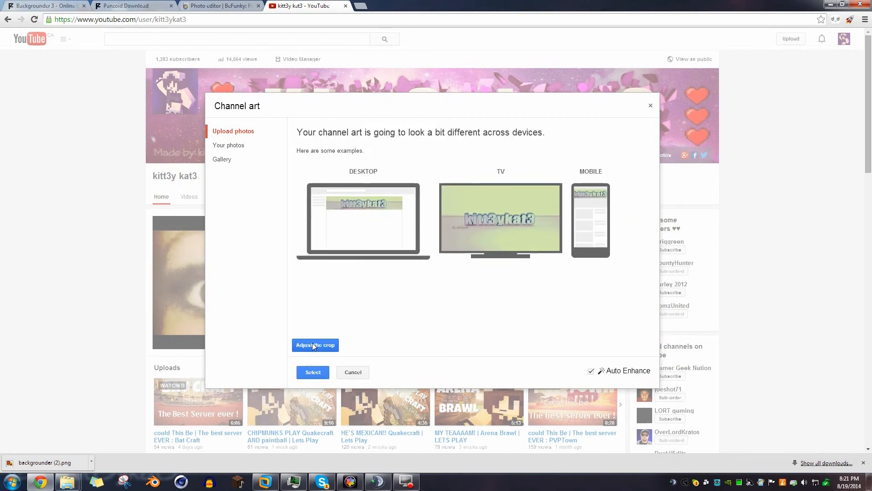
left_click(313, 345)
left_click(324, 326)
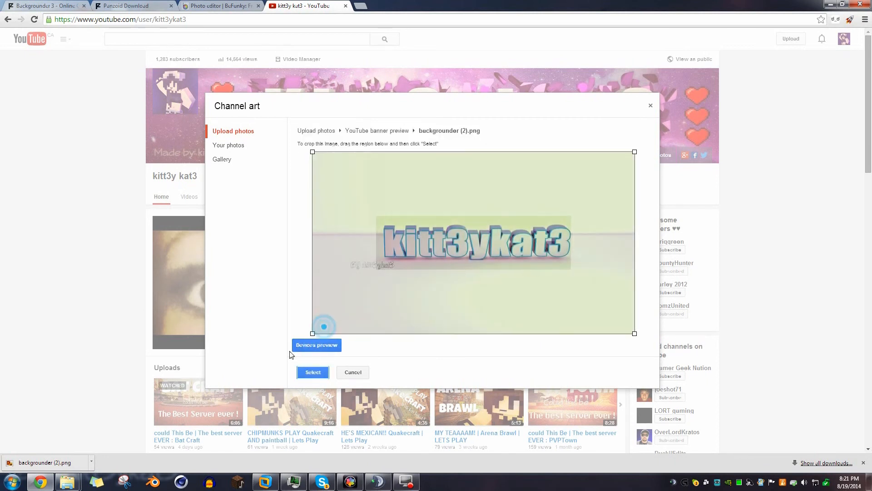
left_click(313, 344)
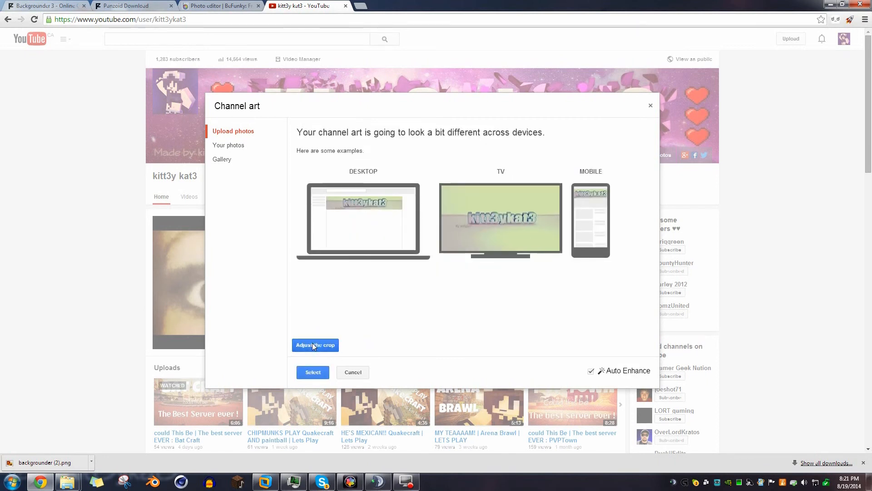
left_click(313, 372)
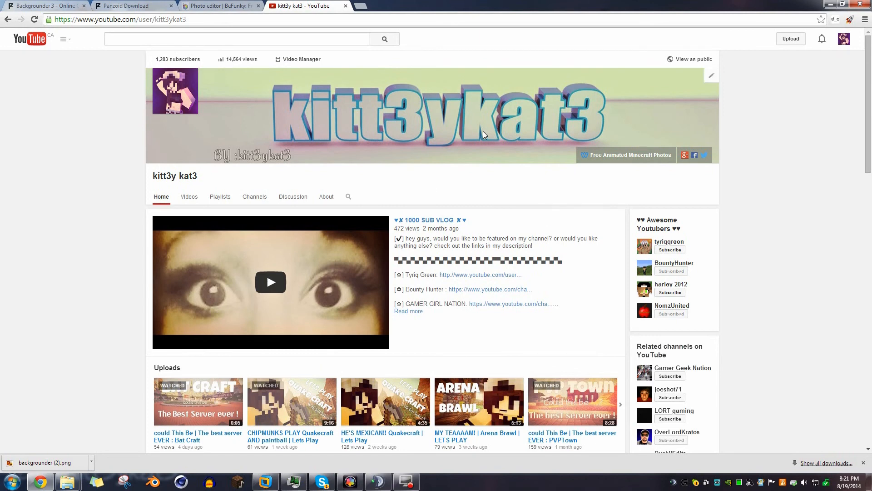
Examine the new channel banner enlarged, checking the lettering and credit text, and return the page to normal size
key("ctrl+plus")
key("ctrl+plus")
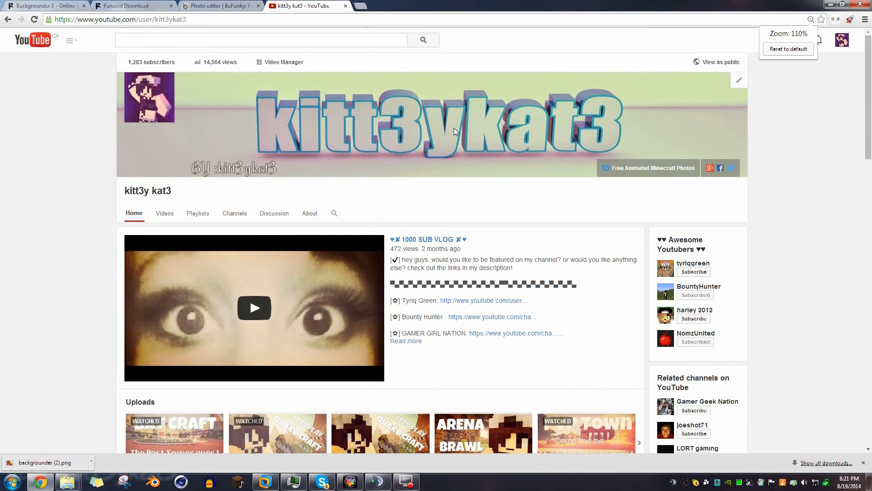
key("ctrl+plus")
key("ctrl+plus")
key("ctrl+plus")
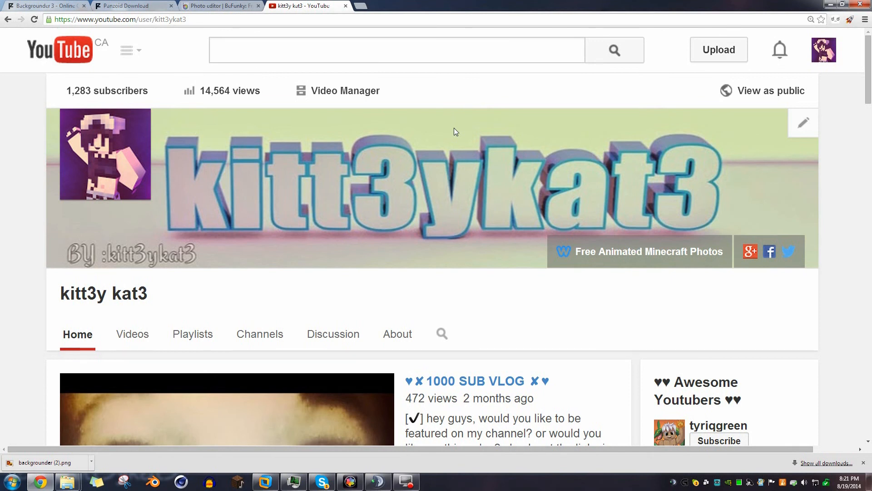
key("ctrl+minus")
key("ctrl+minus")
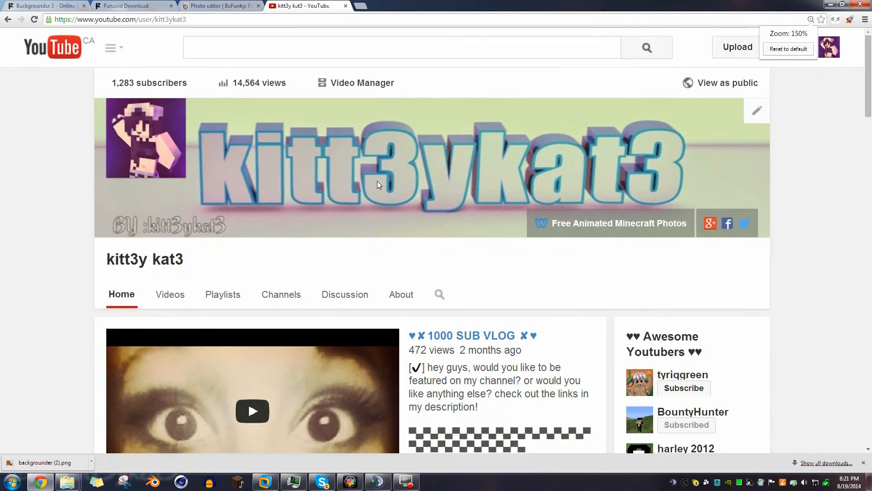
key("ctrl+minus")
key("ctrl+minus")
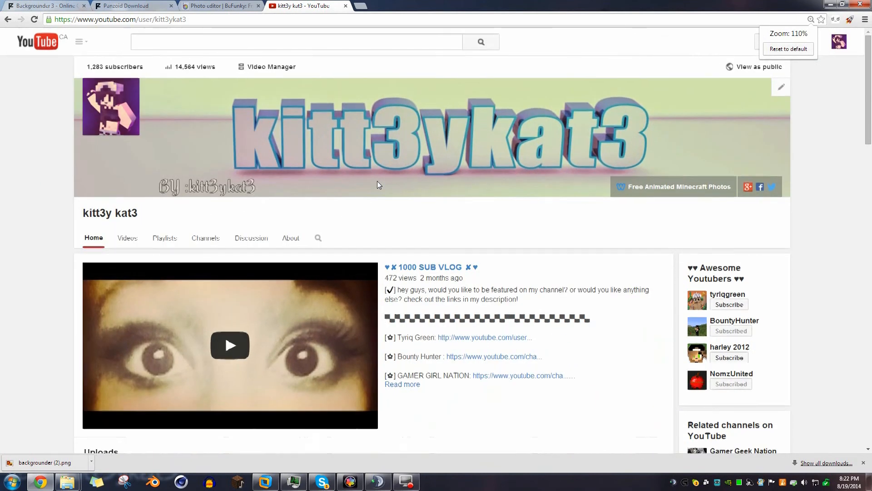
key("ctrl+minus")
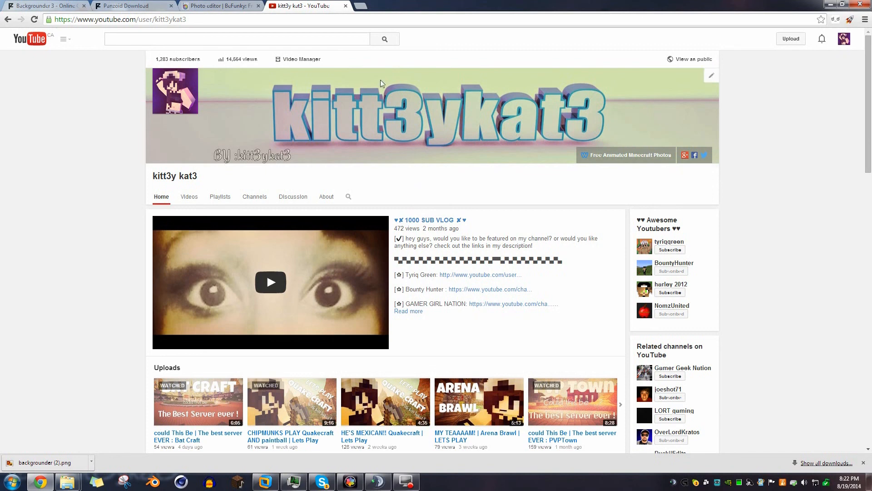
Reopen the channel art editor and choose the purple galaxy banner, backgrounder.png, from the 2014-07-28 album in your photos
left_click(712, 78)
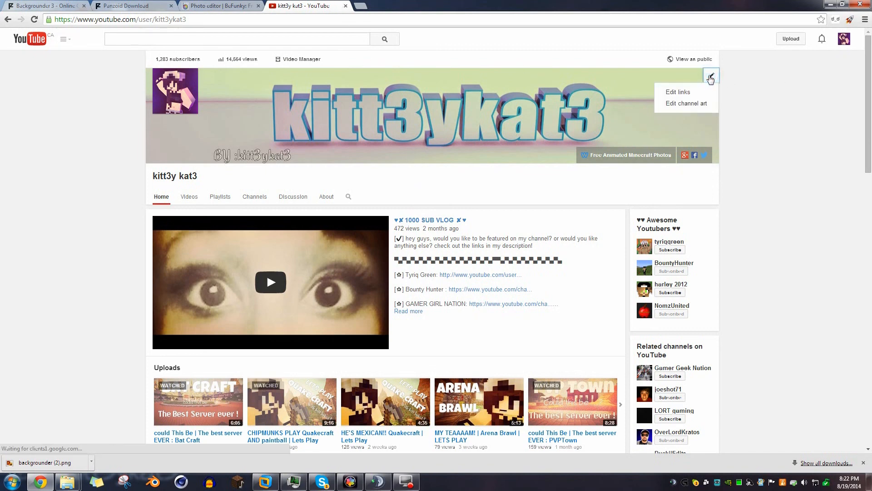
left_click(682, 104)
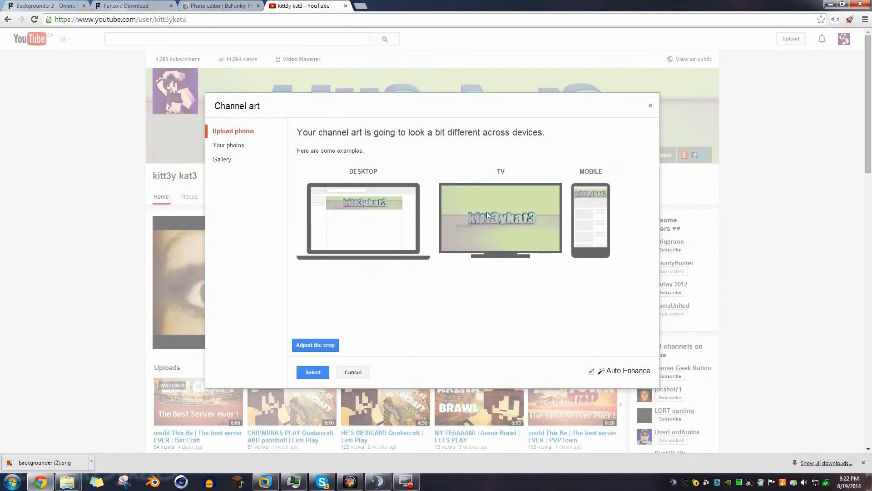
left_click(232, 145)
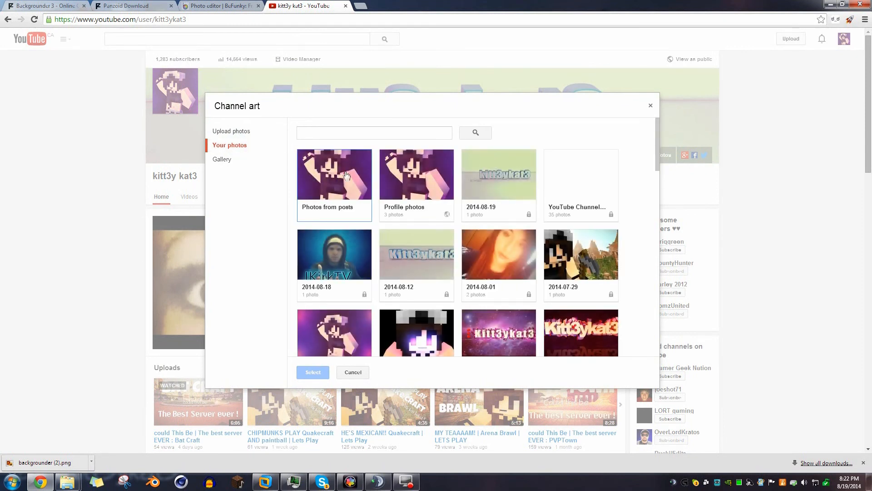
left_click(488, 336)
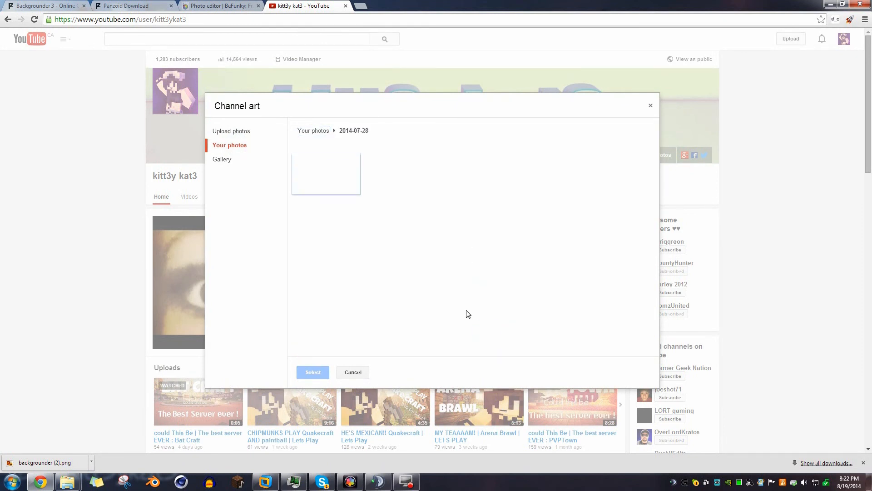
left_click(324, 175)
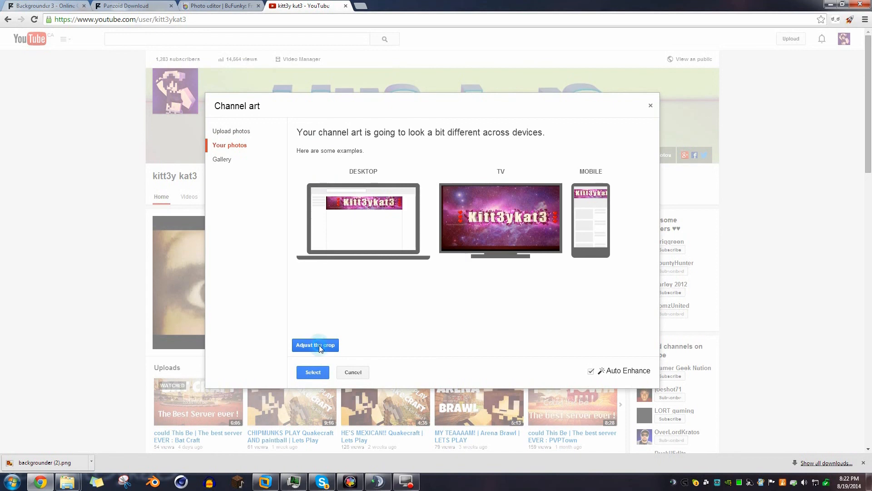
Trim the galaxy banner's crop slightly at its lower-left corner, check the devices preview, and set it as the channel art
left_click(319, 345)
left_click_drag(312, 331, 317, 331)
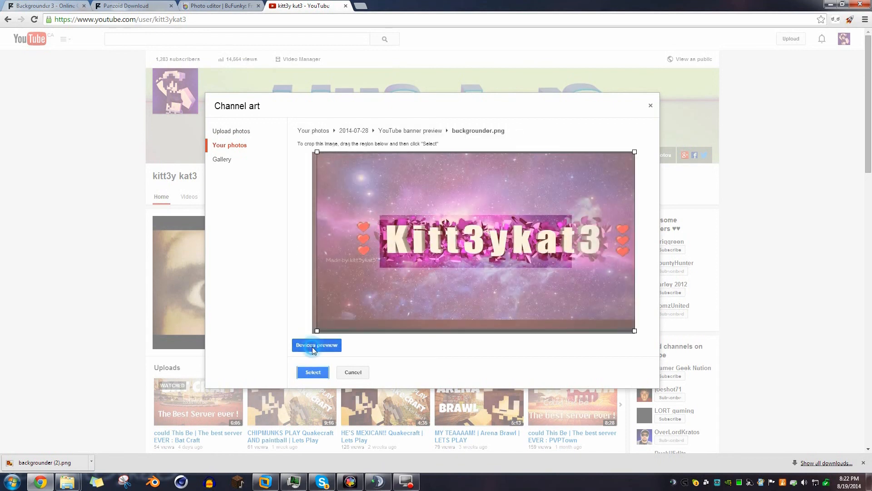
left_click(313, 347)
left_click(312, 371)
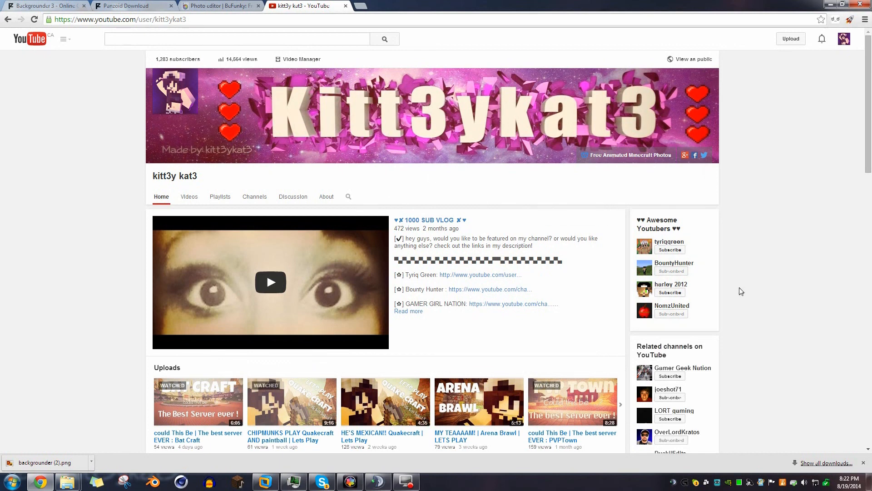
Examine the galaxy banner enlarged on the channel page, checking its lettering, hearts and credit text, and shrink the page again
scroll(750, 299, "up", 2, "ctrl")
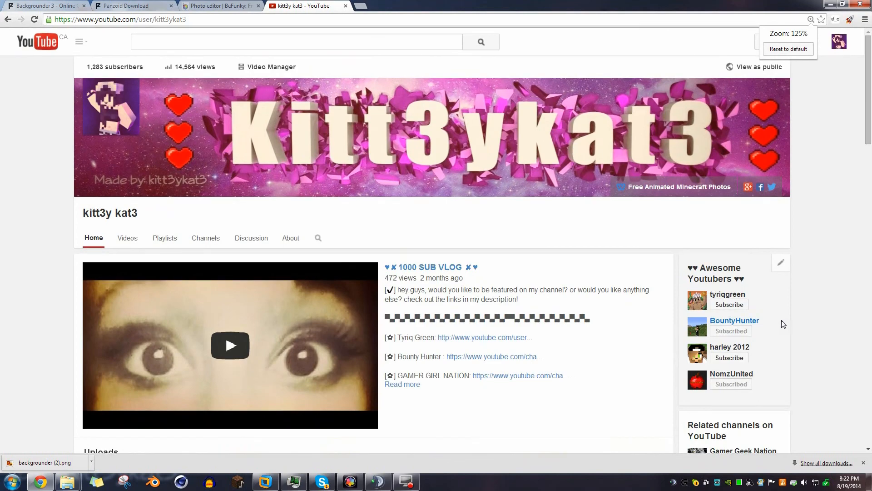
scroll(795, 323, "up", 1, "ctrl")
scroll(813, 322, "down", 2)
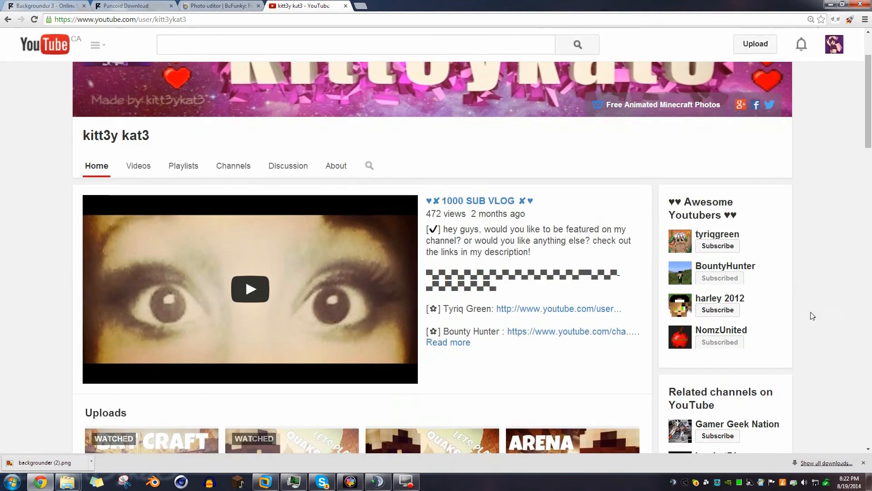
scroll(786, 296, "up", 1)
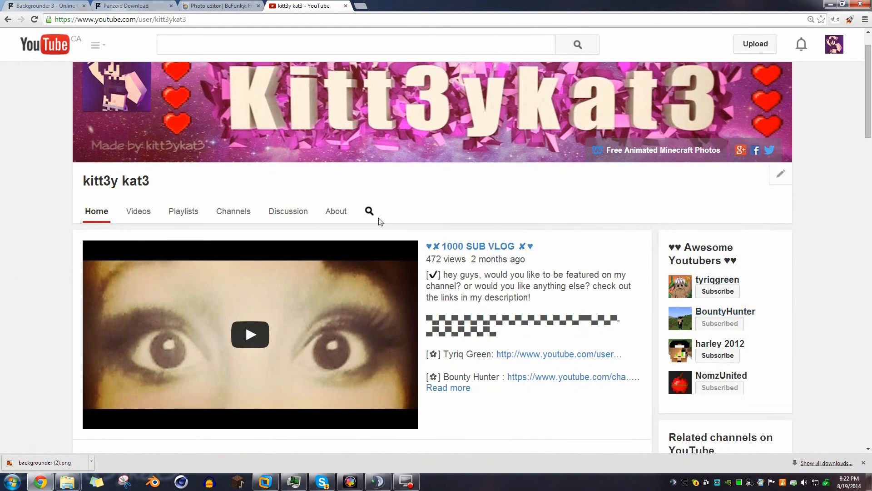
scroll(380, 221, "down", 4, "ctrl")
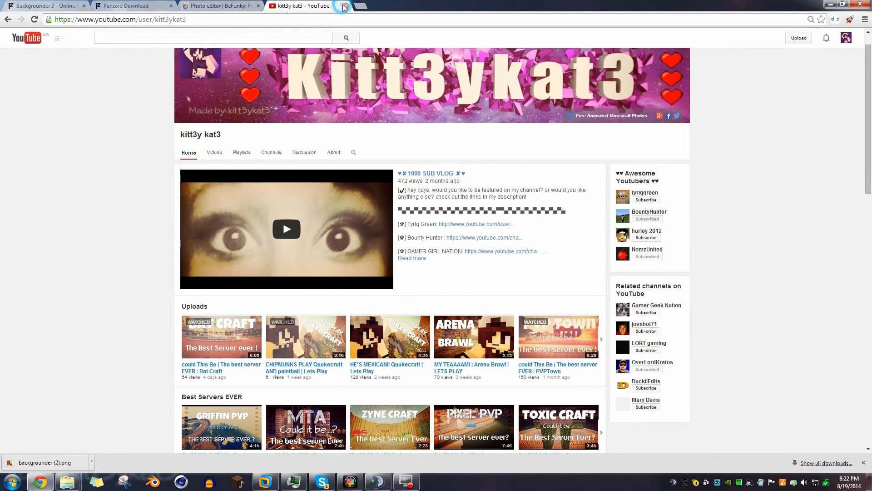
Close the YouTube, BeFunky, Panzoid download and Backgrounder tabs to return to the desktop
left_click(346, 6)
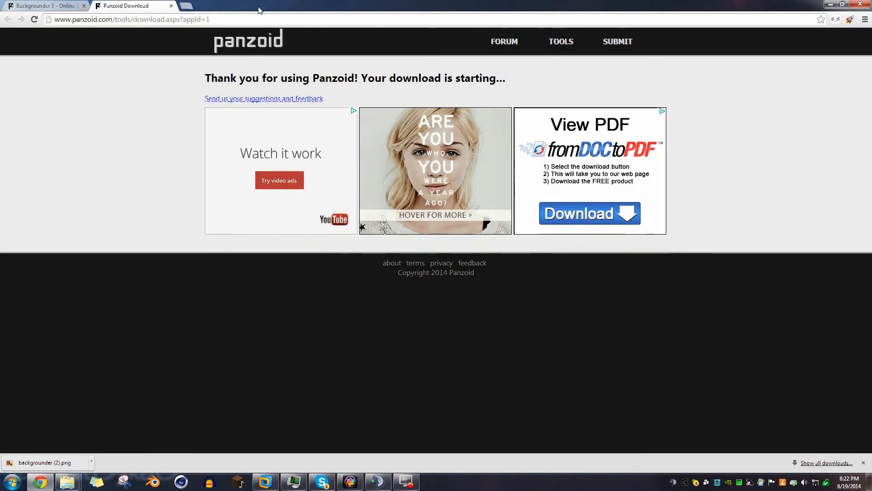
left_click(259, 6)
left_click(169, 7)
key("ctrl+w")
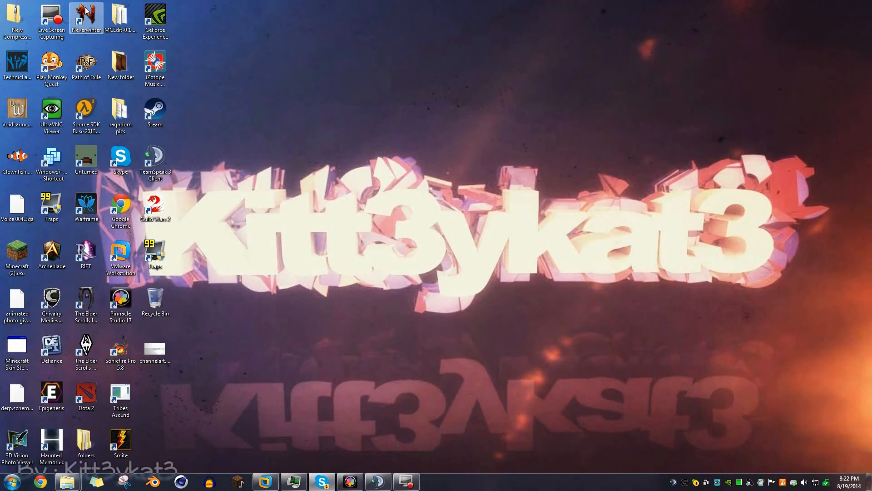